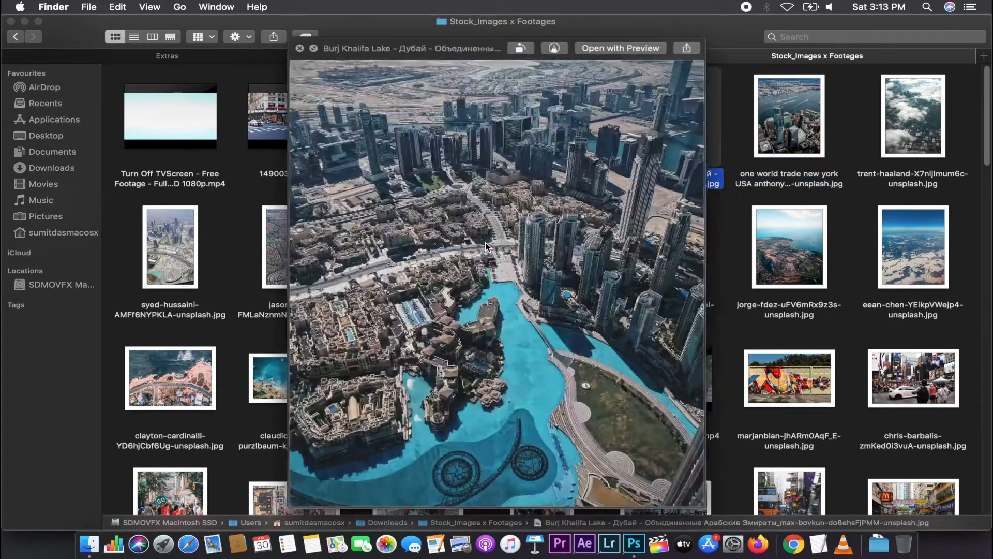
Close the stock image preview and open the NEW Set folder inside Sam Kolder Shots
{"action": "key", "text": "space"}
{"action": "left_click", "coordinate": [548, 55]}
{"action": "left_click", "coordinate": [632, 548]}
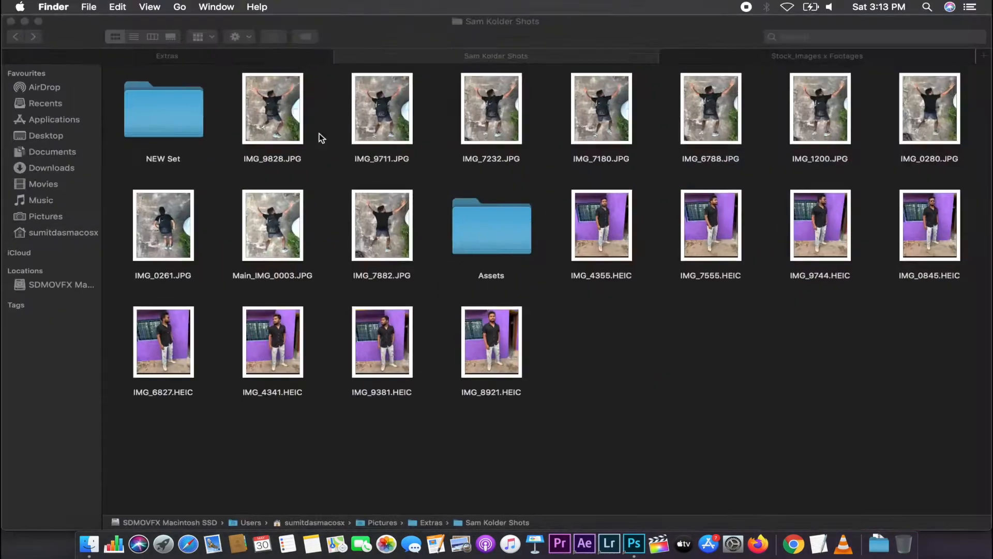
{"action": "double_click", "coordinate": [179, 110]}
Preview the jumping photos in the NEW Set folder one after another, starting with IMG_9714.JPG
{"action": "left_click", "coordinate": [154, 94]}
{"action": "key", "text": "space"}
{"action": "key", "text": "Right"}
{"action": "key", "text": "Right"}
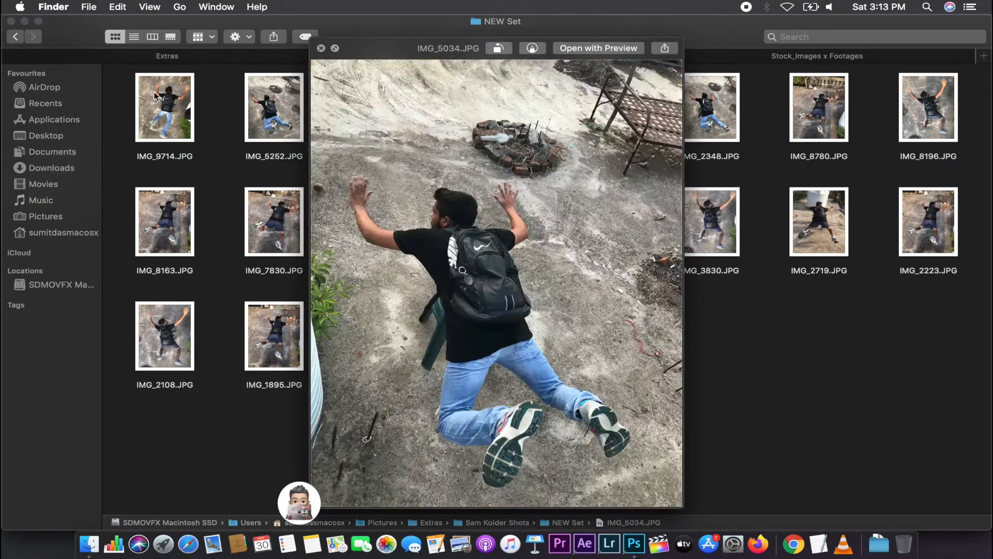
{"action": "key", "text": "Right"}
{"action": "key", "text": "Right"}
{"action": "key", "text": "Right"}
{"action": "key", "text": "Right"}
{"action": "key", "text": "space"}
{"action": "left_click", "coordinate": [679, 299]}
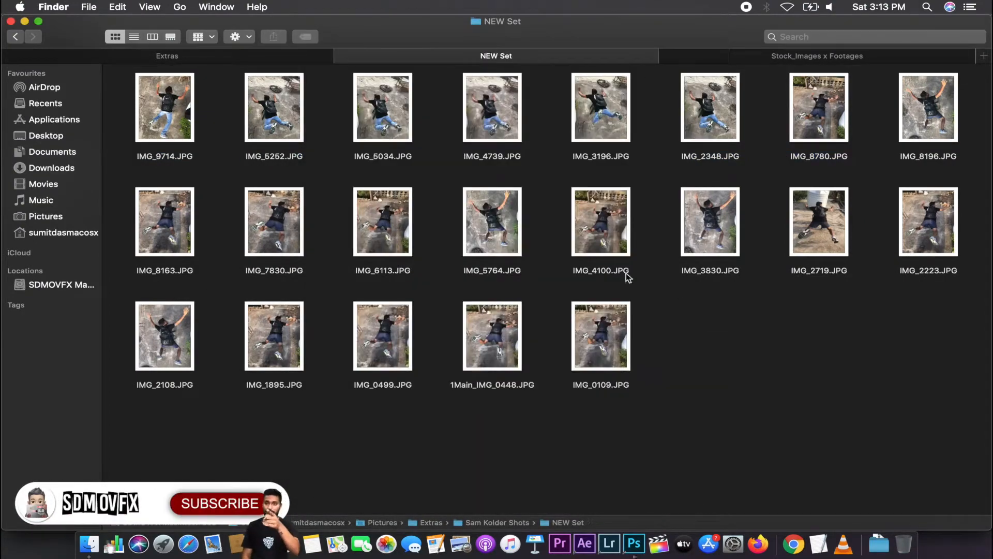
Preview IMG_4739.JPG and IMG_3196.JPG, and open IMG_3196.JPG in Photoshop
{"action": "left_click", "coordinate": [484, 100]}
{"action": "key", "text": "space"}
{"action": "key", "text": "Right"}
{"action": "key", "text": "space"}
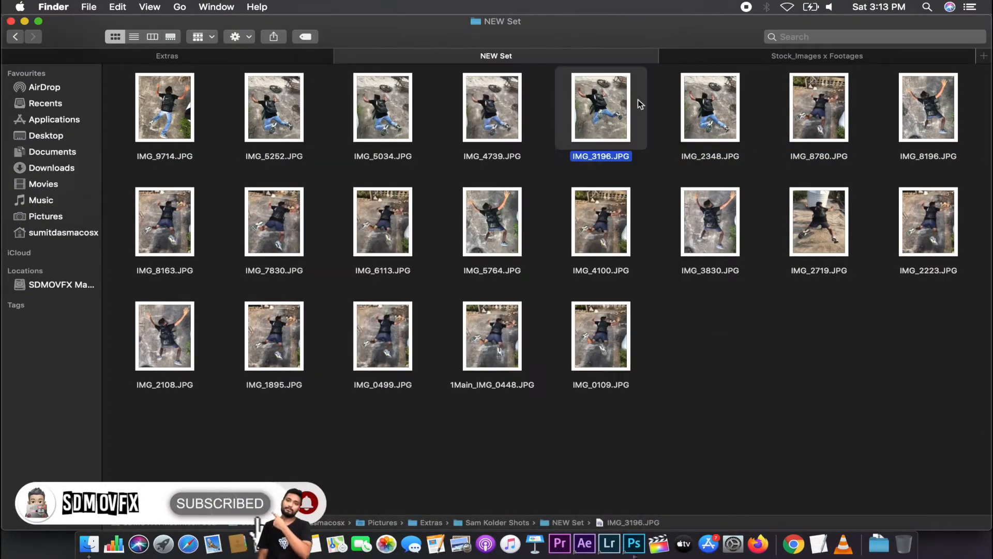
{"action": "left_click_drag", "start_coordinate": [632, 540], "coordinate": [631, 536]}
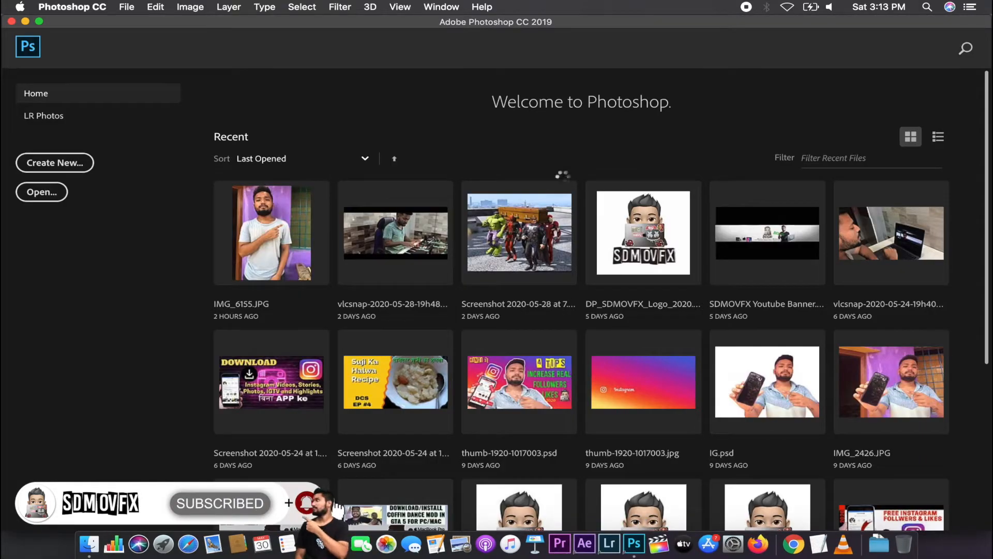
Select the jumping man, including his backpack, arms, legs and shoes, with the Quick Selection tool
{"action": "scroll", "coordinate": [455, 194], "scroll_direction": "up", "scroll_amount": 3}
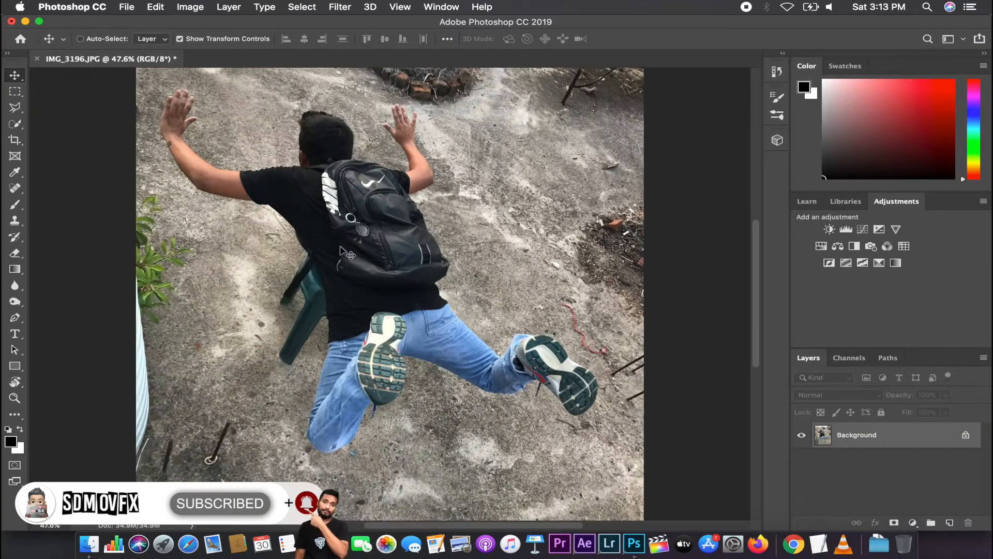
{"action": "scroll", "coordinate": [361, 247], "scroll_direction": "left", "scroll_amount": 3}
{"action": "scroll", "coordinate": [361, 247], "scroll_direction": "right", "scroll_amount": 2}
{"action": "scroll", "coordinate": [418, 259], "scroll_direction": "right", "scroll_amount": 2}
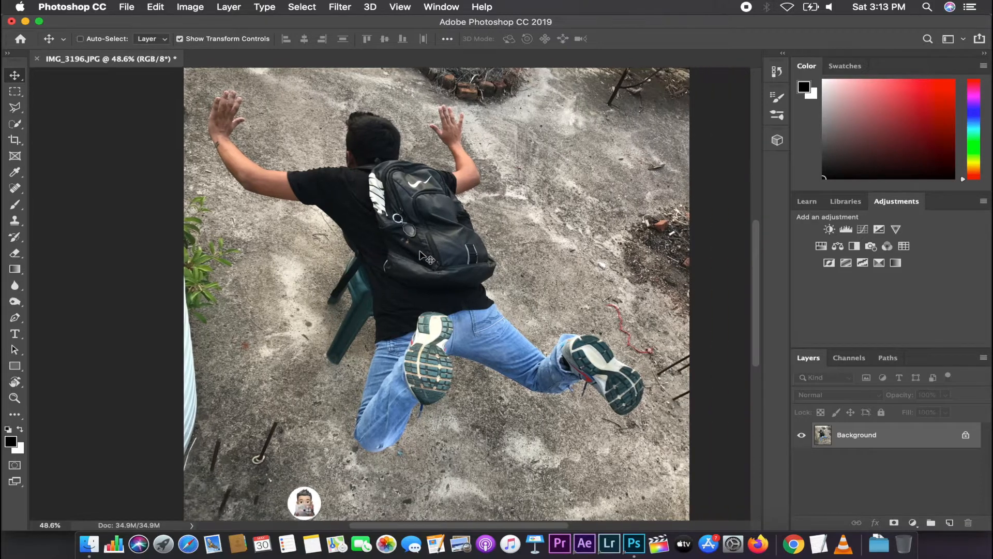
{"action": "key", "text": "w"}
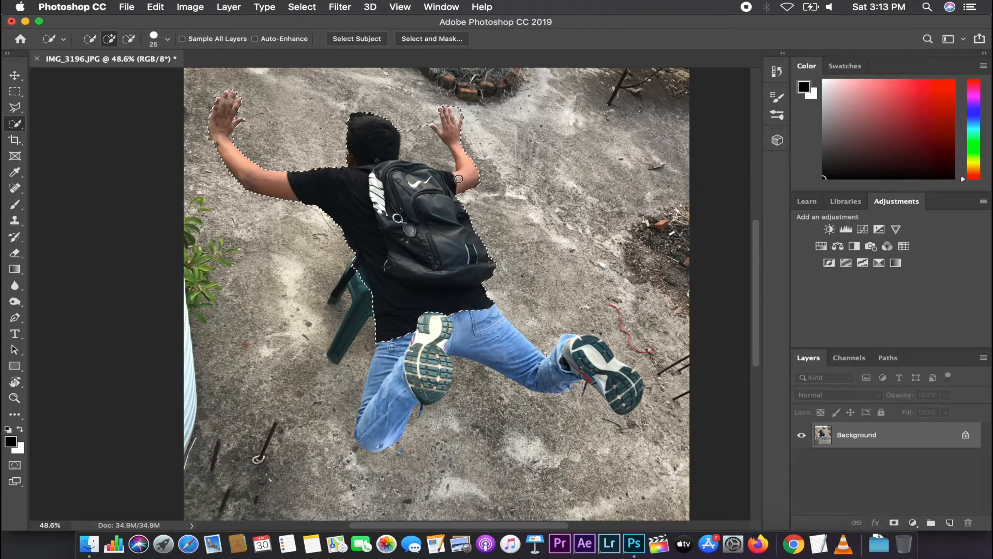
{"action": "left_click_drag", "start_coordinate": [400, 411], "coordinate": [409, 410]}
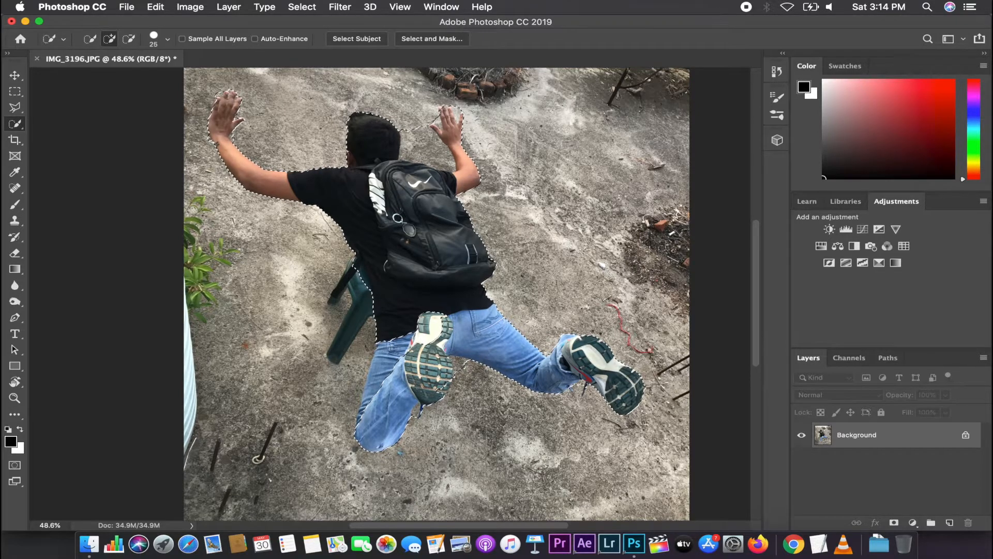
{"action": "scroll", "coordinate": [429, 332], "scroll_direction": "up", "scroll_amount": 3}
{"action": "scroll", "coordinate": [431, 327], "scroll_direction": "down", "scroll_amount": 4}
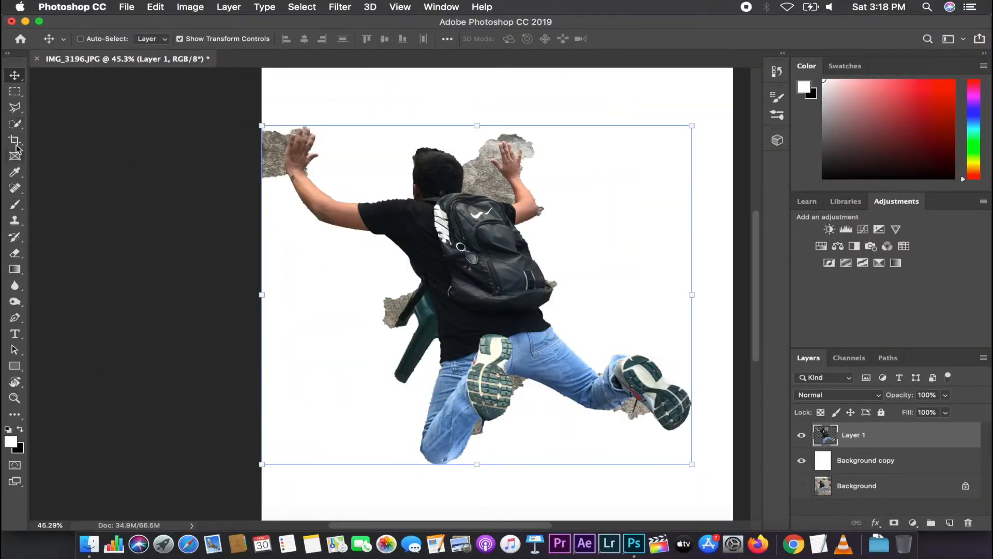
Outline the leftover concrete beside the man's left hand with the Polygonal Lasso and delete it from Layer 1
{"action": "left_click", "coordinate": [15, 107]}
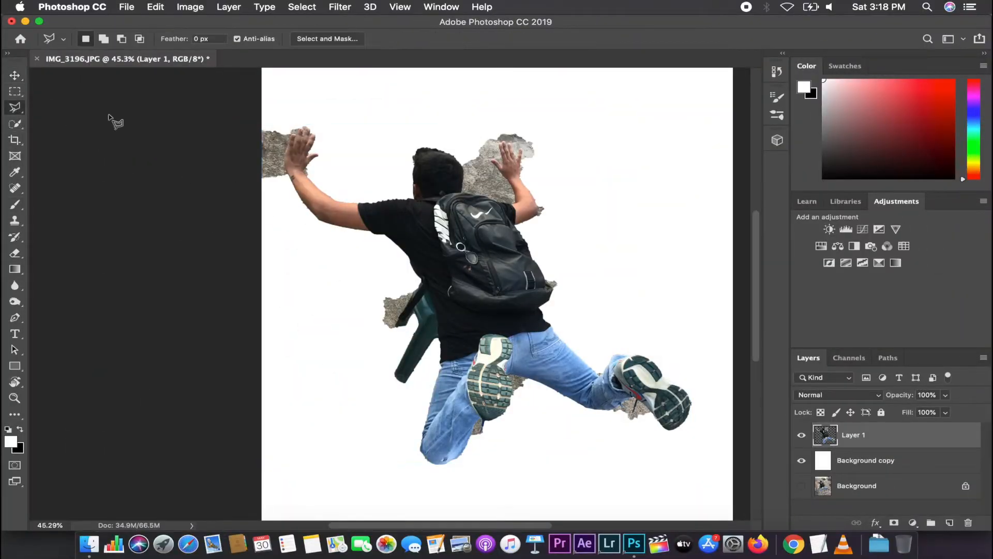
{"action": "scroll", "coordinate": [114, 122], "scroll_direction": "up", "scroll_amount": 5}
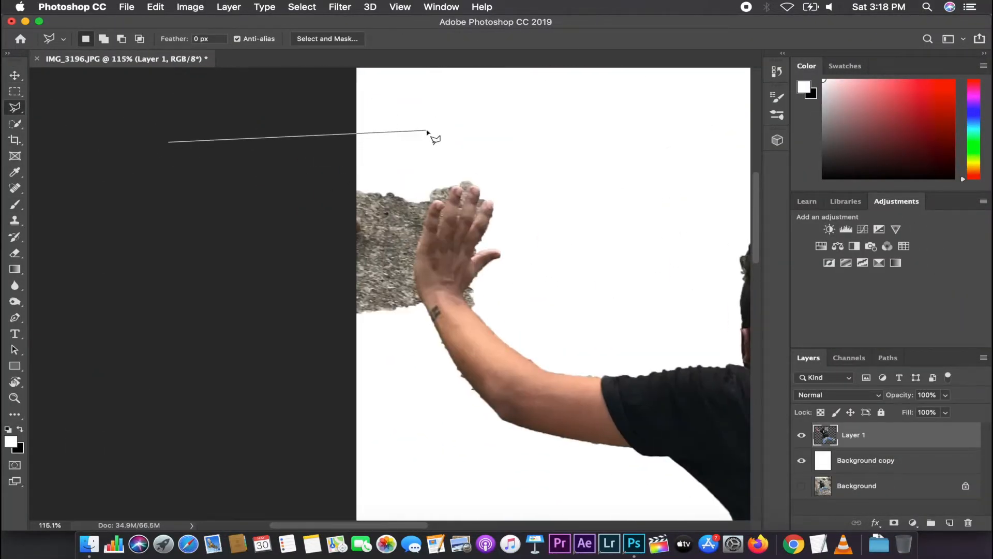
{"action": "scroll", "coordinate": [435, 200], "scroll_direction": "up", "scroll_amount": 2}
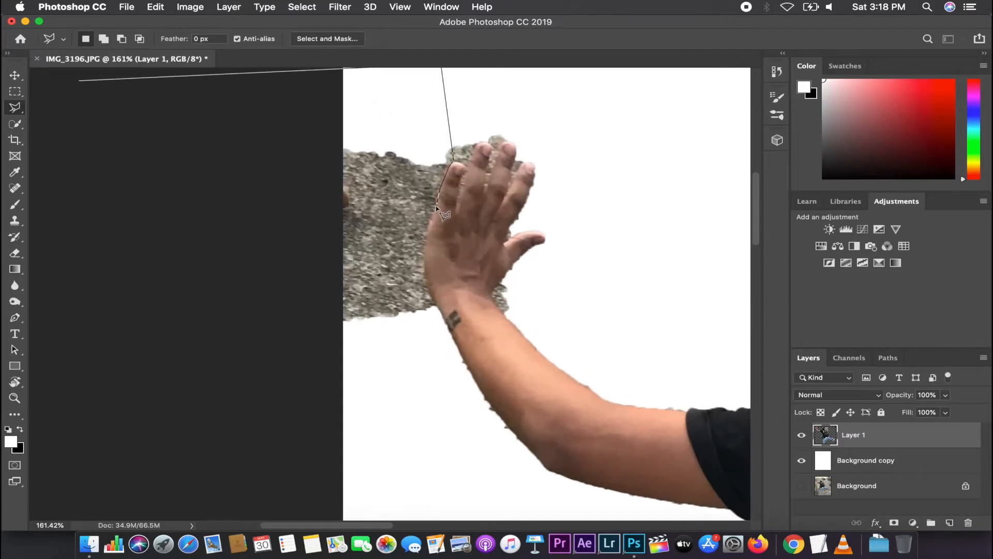
{"action": "left_click", "coordinate": [429, 228]}
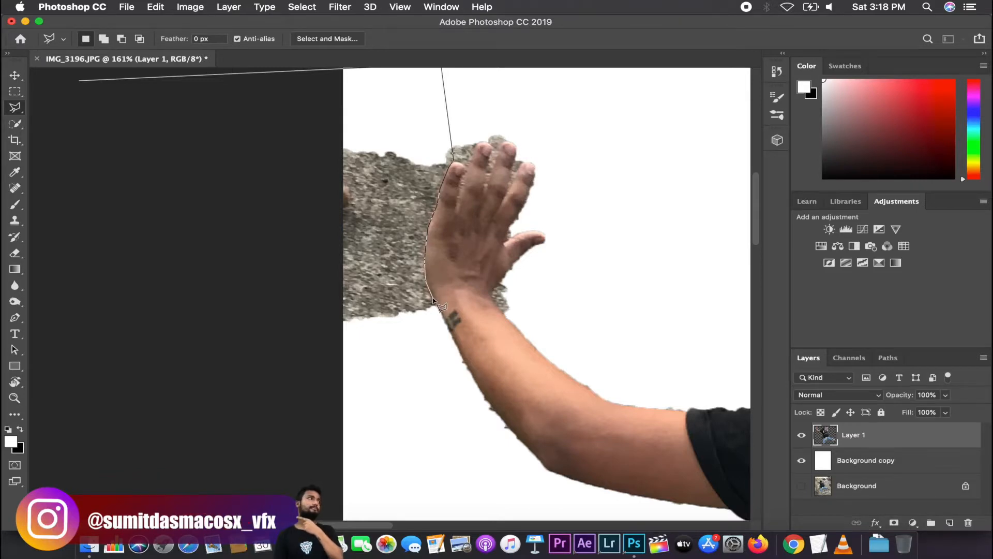
{"action": "left_click", "coordinate": [73, 83]}
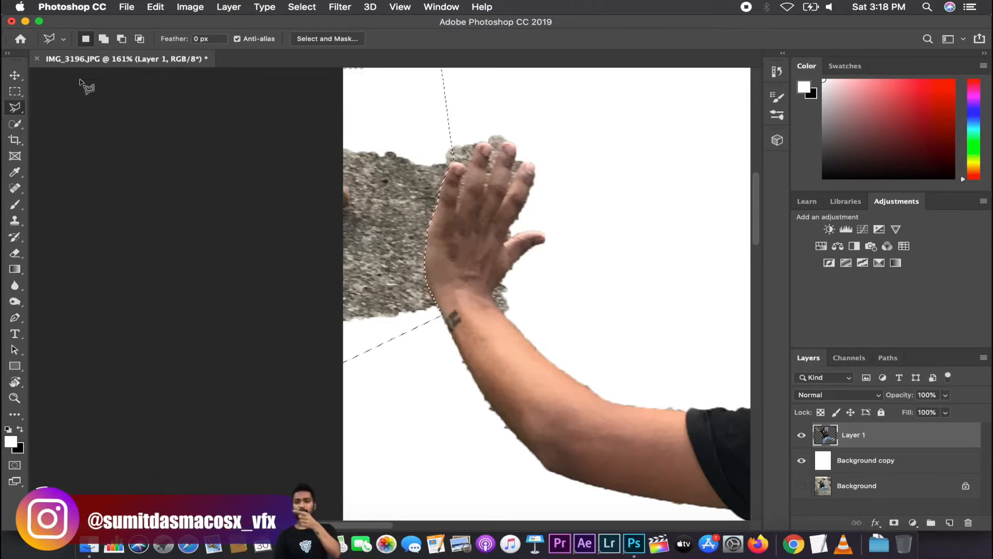
{"action": "key", "text": "Delete"}
{"action": "scroll", "coordinate": [435, 186], "scroll_direction": "down", "scroll_amount": 2}
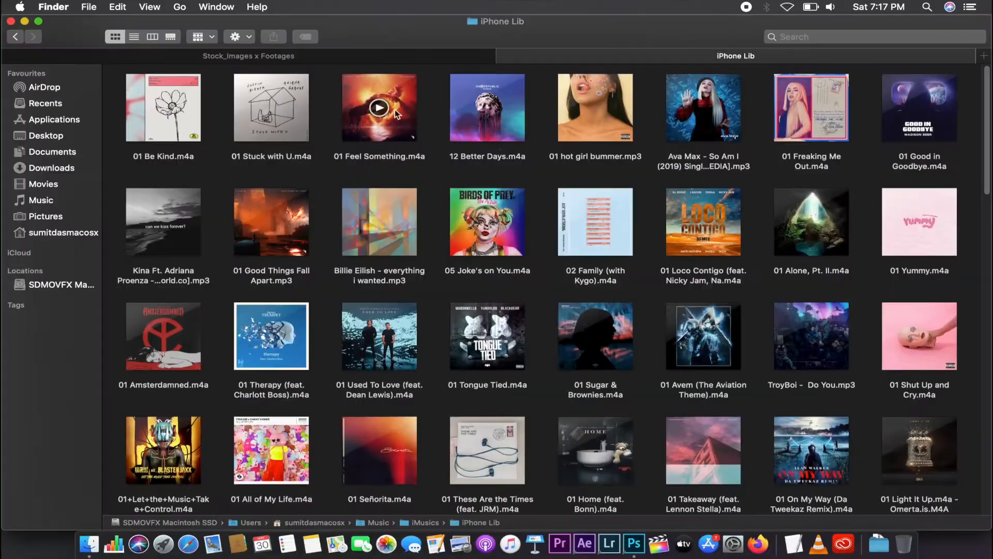
Switch to Finder and play a preview of the song 01 Feel Something.m4a
{"action": "left_click", "coordinate": [403, 116]}
{"action": "key", "text": "space"}
{"action": "key", "text": "space"}
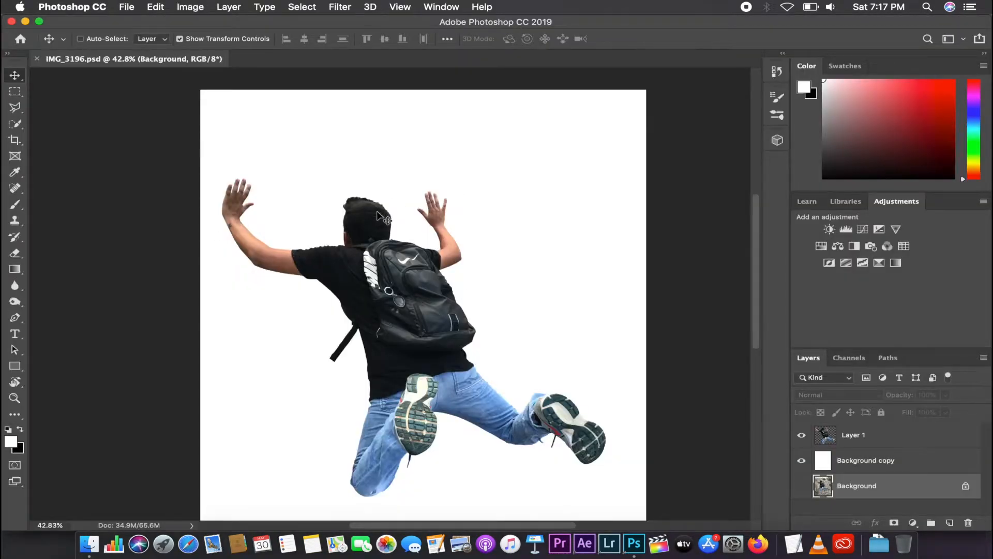
Return to IMG_3196.psd in Photoshop, check the man's cutout and hide the white Background copy layer
{"action": "scroll", "coordinate": [380, 217], "scroll_direction": "up", "scroll_amount": 4}
{"action": "scroll", "coordinate": [380, 217], "scroll_direction": "down", "scroll_amount": 4}
{"action": "scroll", "coordinate": [489, 243], "scroll_direction": "down", "scroll_amount": 4}
{"action": "scroll", "coordinate": [489, 243], "scroll_direction": "up", "scroll_amount": 2}
{"action": "scroll", "coordinate": [489, 242], "scroll_direction": "up", "scroll_amount": 3}
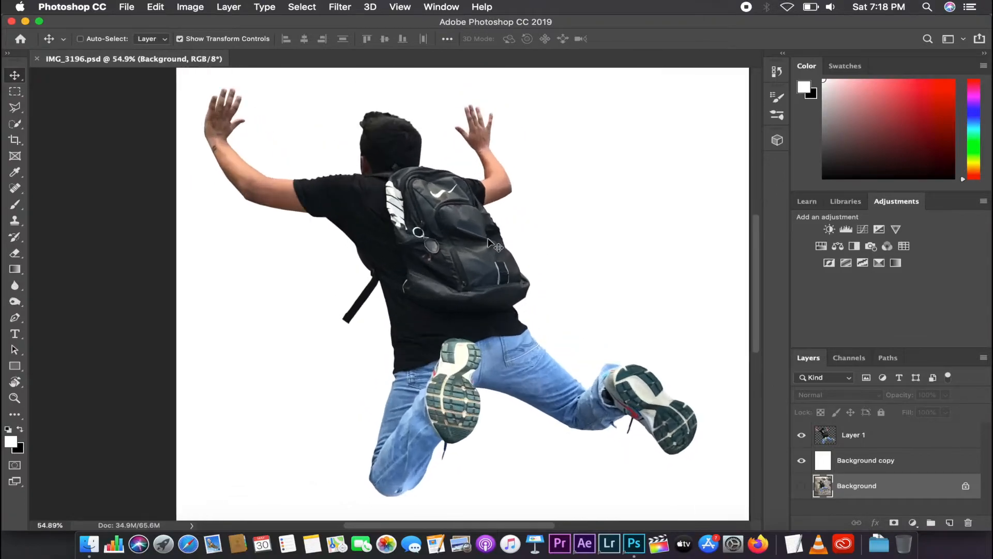
{"action": "scroll", "coordinate": [489, 242], "scroll_direction": "down", "scroll_amount": 4}
{"action": "left_click", "coordinate": [801, 461]}
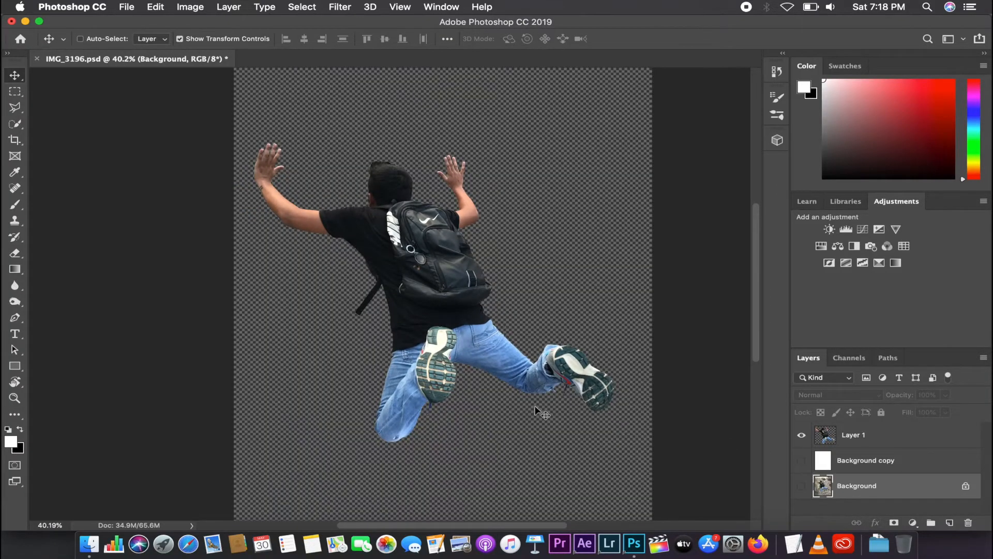
Switch to Finder and preview the Burj Khalifa Lake and one world trade new york images in Stock_Images x Footages
{"action": "key", "text": "ctrl+Up"}
{"action": "left_click", "coordinate": [404, 176]}
{"action": "left_click", "coordinate": [263, 57]}
{"action": "left_click", "coordinate": [681, 128]}
{"action": "key", "text": "space"}
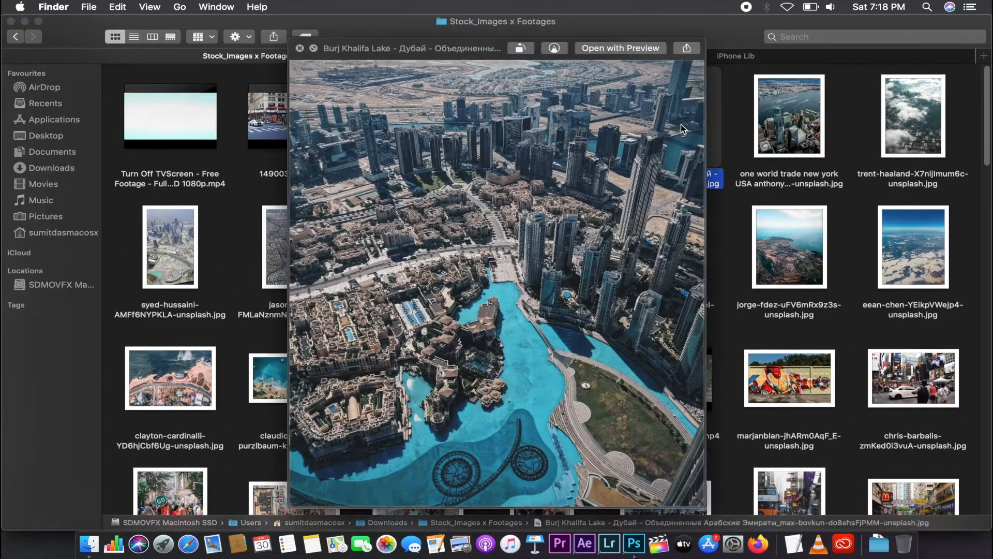
{"action": "key", "text": "Right"}
{"action": "key", "text": "space"}
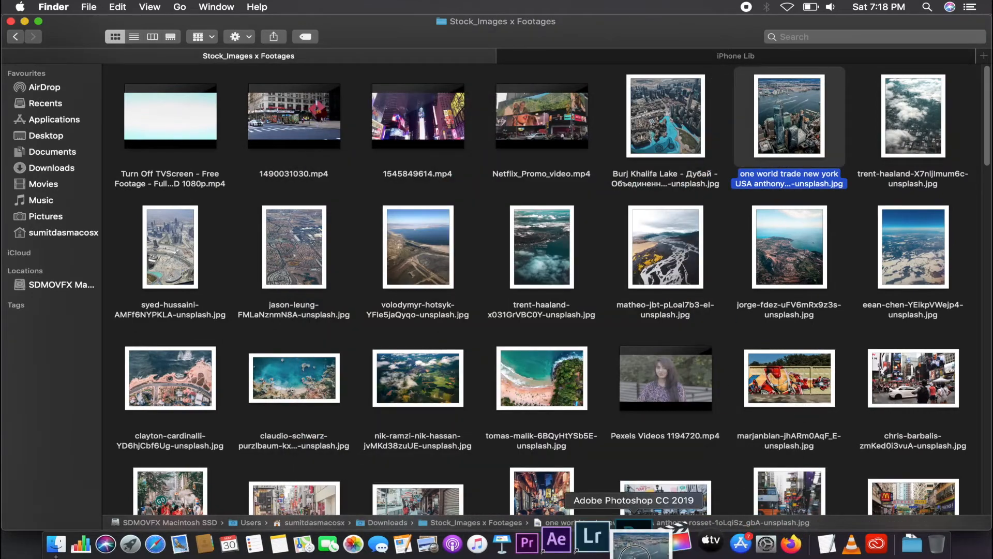
Place the one world trade new york image into IMG_3196.psd in Photoshop, beneath the man's cutout and above the Background layer
{"action": "left_click_drag", "start_coordinate": [635, 538], "coordinate": [584, 314]}
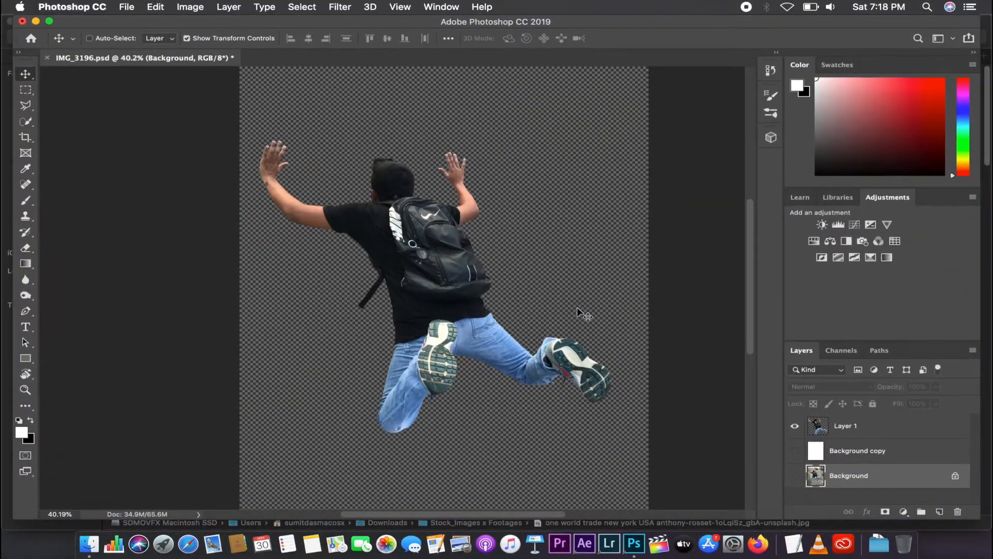
{"action": "scroll", "coordinate": [690, 305], "scroll_direction": "down", "scroll_amount": 3}
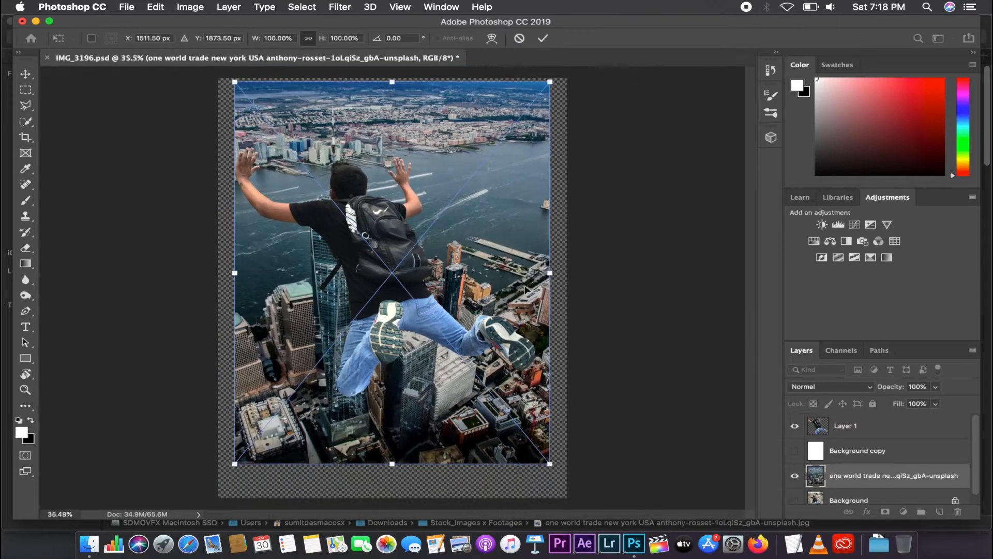
{"action": "scroll", "coordinate": [902, 486], "scroll_direction": "down", "scroll_amount": 1}
{"action": "key", "text": "Return"}
{"action": "left_click", "coordinate": [873, 491]}
{"action": "scroll", "coordinate": [506, 312], "scroll_direction": "up", "scroll_amount": 5}
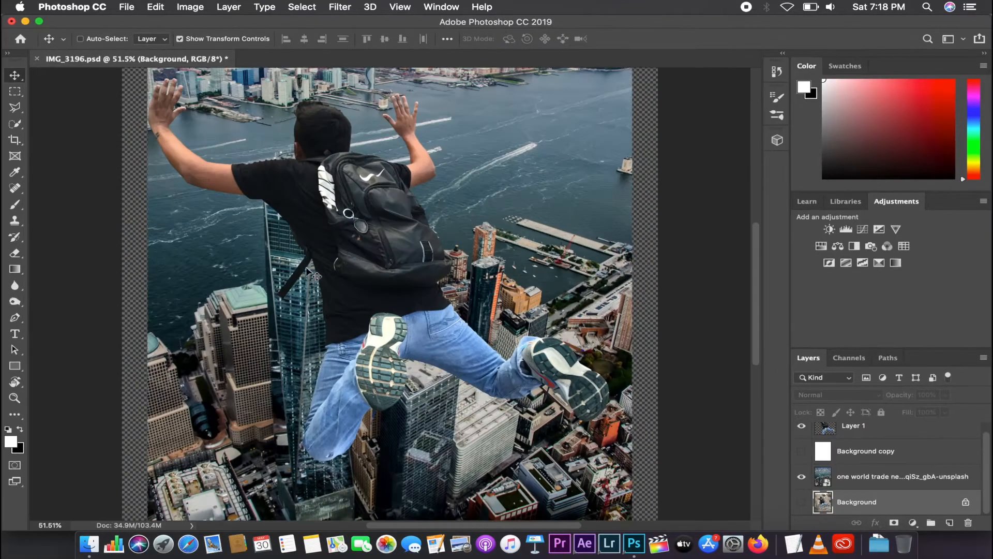
{"action": "scroll", "coordinate": [494, 292], "scroll_direction": "down", "scroll_amount": 4}
{"action": "scroll", "coordinate": [474, 292], "scroll_direction": "down", "scroll_amount": 1}
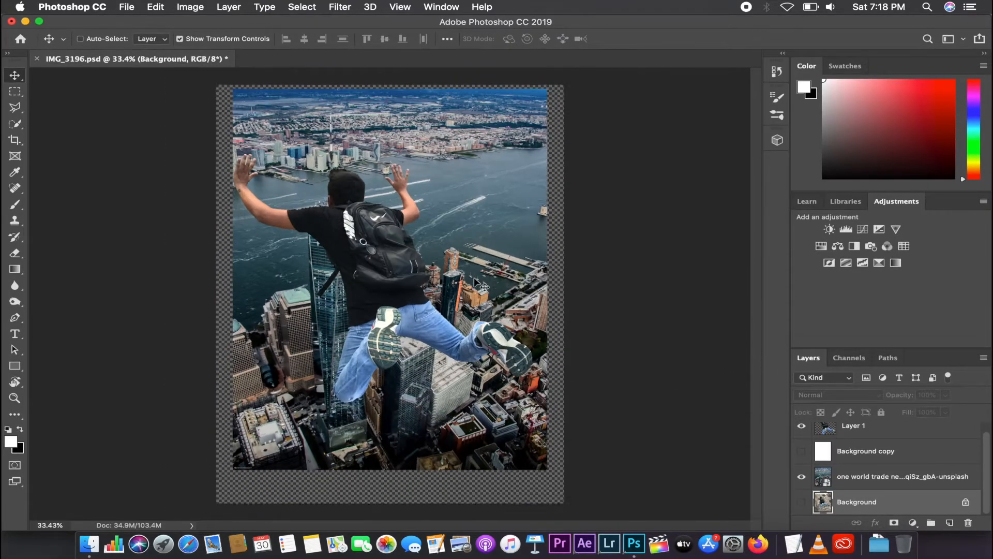
Enlarge the New York city image and reposition it to fill the whole canvas
{"action": "left_click", "coordinate": [903, 477]}
{"action": "left_click_drag", "start_coordinate": [548, 470], "coordinate": [596, 513]}
{"action": "left_click_drag", "start_coordinate": [553, 429], "coordinate": [533, 418]}
{"action": "key", "text": "Return"}
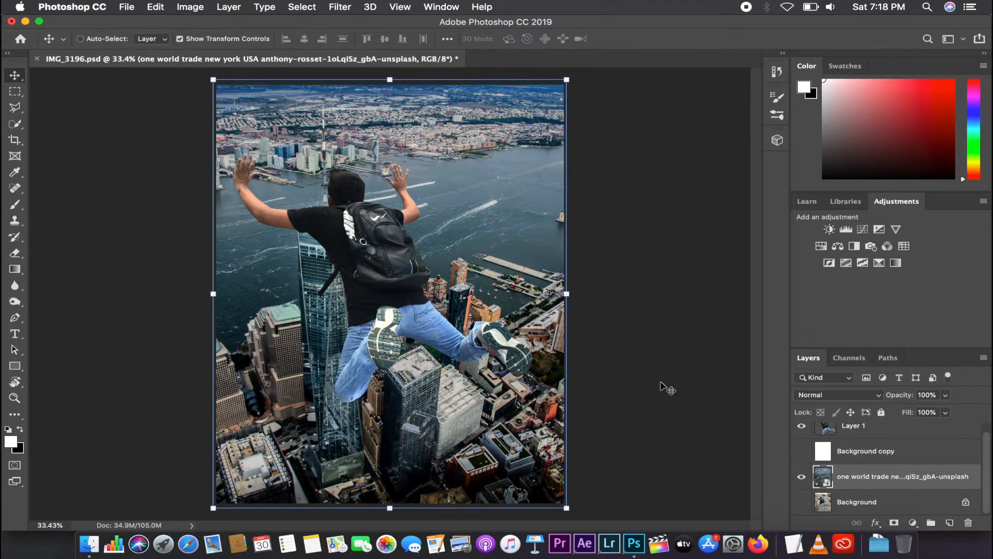
Examine the man's cutout against the New York background at close and full view
{"action": "left_click", "coordinate": [867, 499]}
{"action": "scroll", "coordinate": [455, 361], "scroll_direction": "up", "scroll_amount": 5}
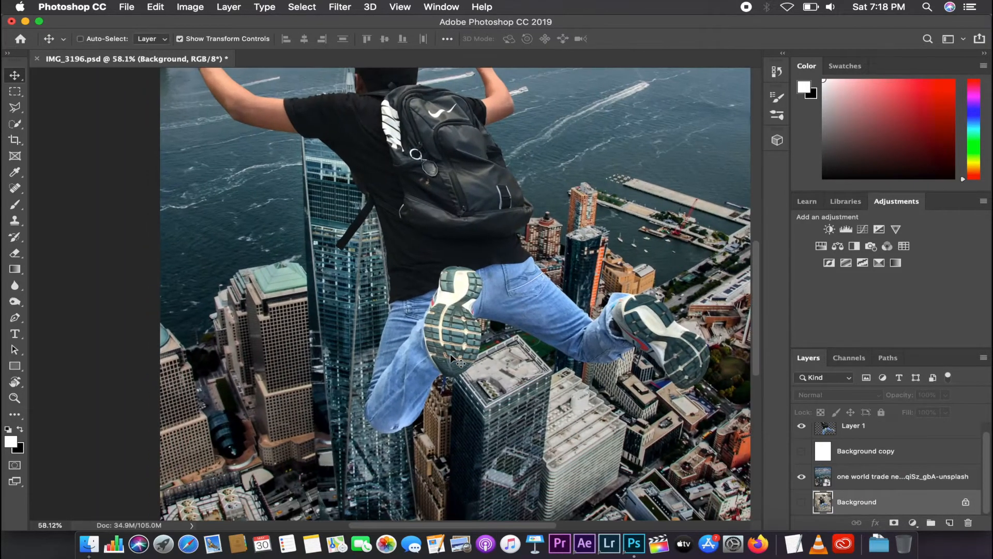
{"action": "scroll", "coordinate": [455, 361], "scroll_direction": "down", "scroll_amount": 4}
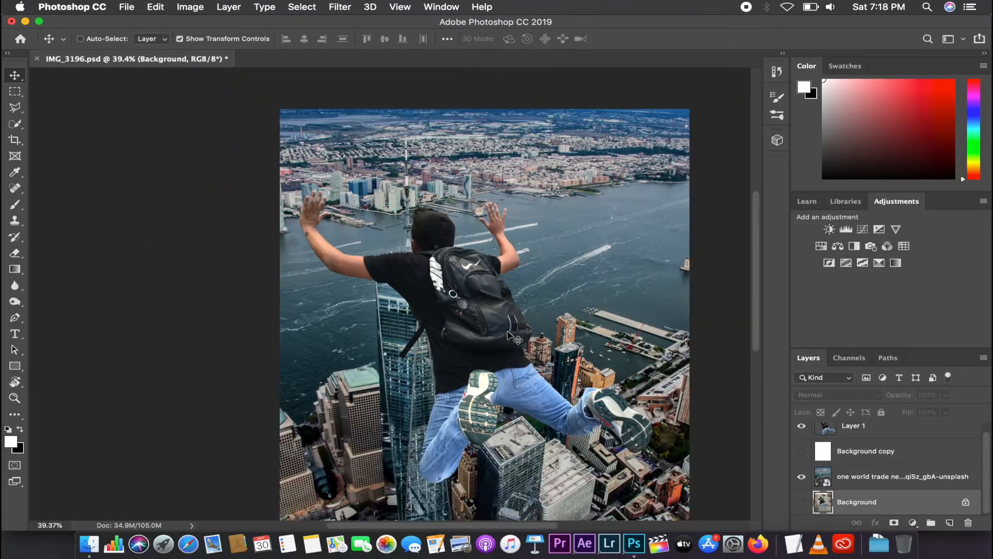
{"action": "scroll", "coordinate": [445, 250], "scroll_direction": "up", "scroll_amount": 2}
{"action": "scroll", "coordinate": [466, 264], "scroll_direction": "down", "scroll_amount": 4}
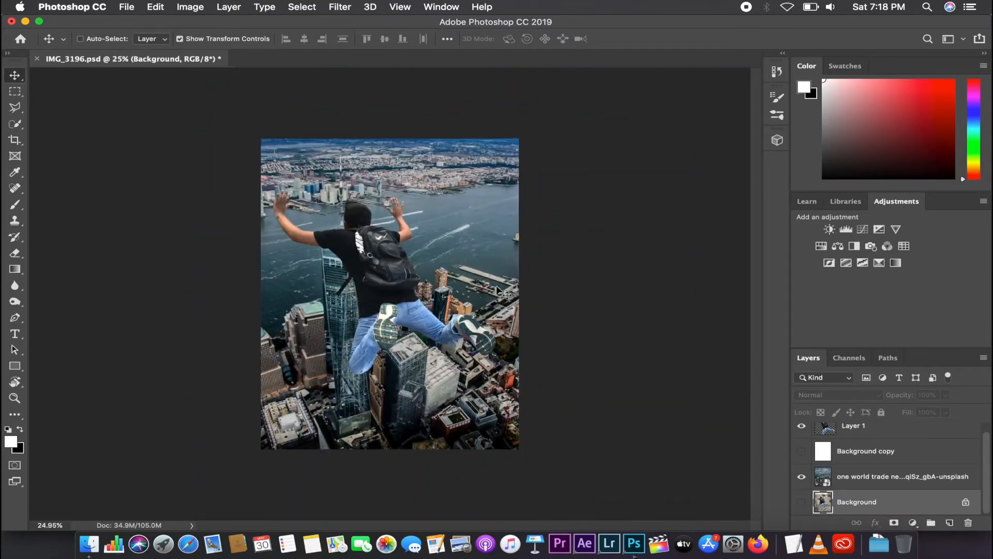
{"action": "scroll", "coordinate": [476, 279], "scroll_direction": "up", "scroll_amount": 3}
{"action": "scroll", "coordinate": [476, 276], "scroll_direction": "up", "scroll_amount": 1}
{"action": "scroll", "coordinate": [920, 464], "scroll_direction": "up", "scroll_amount": 1}
{"action": "scroll", "coordinate": [906, 455], "scroll_direction": "down", "scroll_amount": 1}
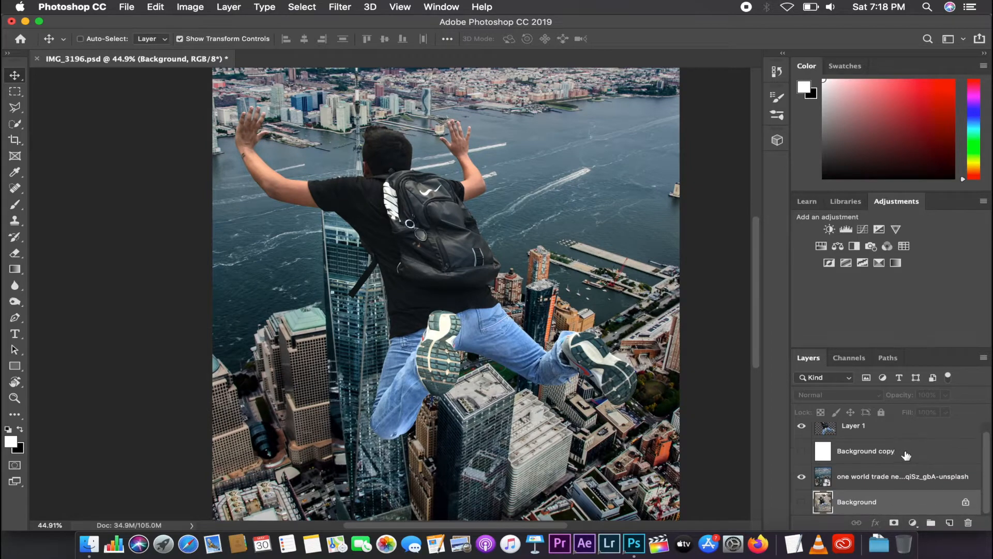
{"action": "scroll", "coordinate": [904, 455], "scroll_direction": "up", "scroll_amount": 1}
Rotate the New York city layer by -13.40 degrees, enlarge it to about 136% and move it upward
{"action": "left_click", "coordinate": [894, 485]}
{"action": "scroll", "coordinate": [625, 320], "scroll_direction": "down", "scroll_amount": 3}
{"action": "scroll", "coordinate": [411, 113], "scroll_direction": "down", "scroll_amount": 3}
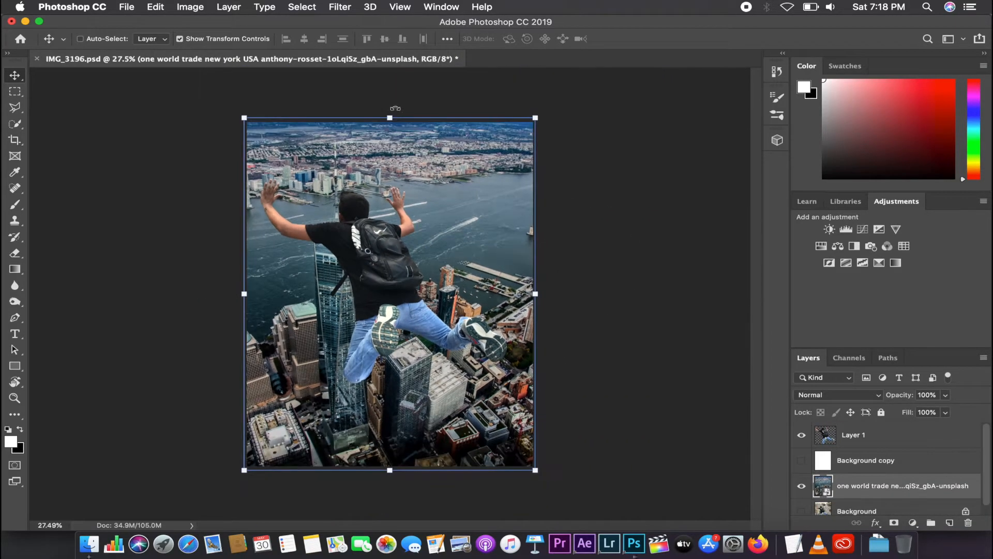
{"action": "left_click_drag", "start_coordinate": [410, 106], "coordinate": [340, 82]}
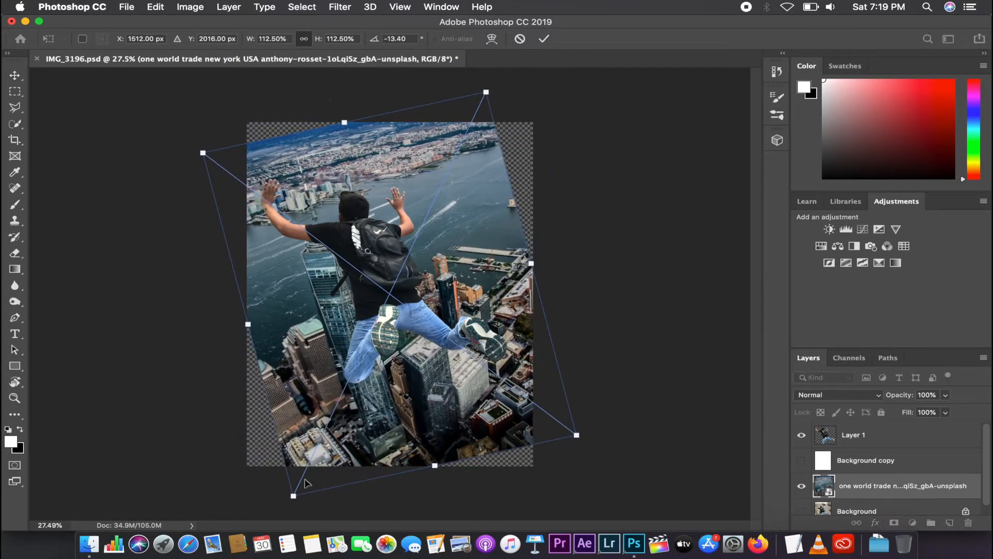
{"action": "left_click_drag", "start_coordinate": [293, 495], "coordinate": [226, 556]}
{"action": "left_click_drag", "start_coordinate": [401, 326], "coordinate": [410, 306]}
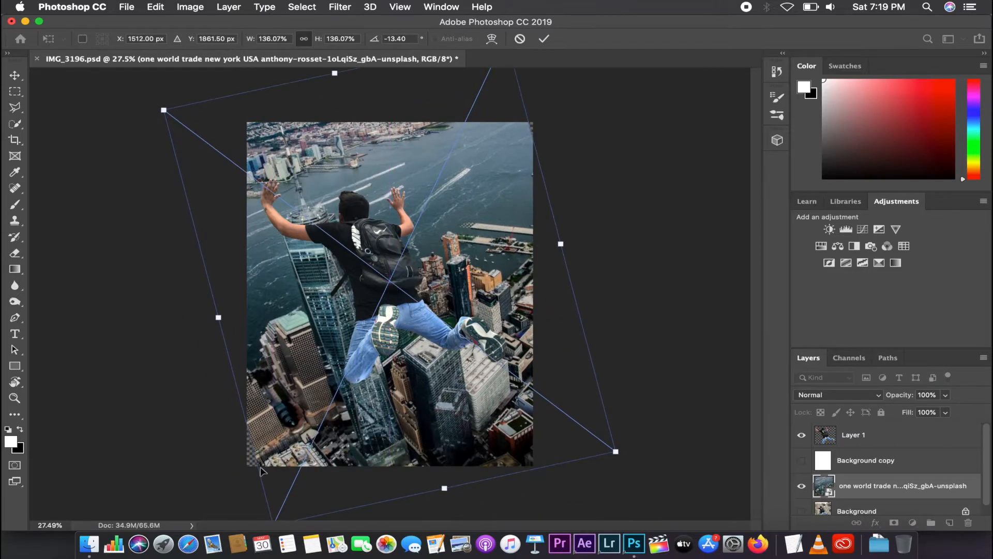
Enlarge the city layer further, fine-tune its rotation and position so it covers the canvas, and apply the transform
{"action": "left_click_drag", "start_coordinate": [163, 110], "coordinate": [114, 99]}
{"action": "left_click_drag", "start_coordinate": [527, 492], "coordinate": [483, 472]}
{"action": "left_click_drag", "start_coordinate": [492, 296], "coordinate": [511, 311]}
{"action": "key", "text": "Return"}
{"action": "scroll", "coordinate": [528, 309], "scroll_direction": "up", "scroll_amount": 3}
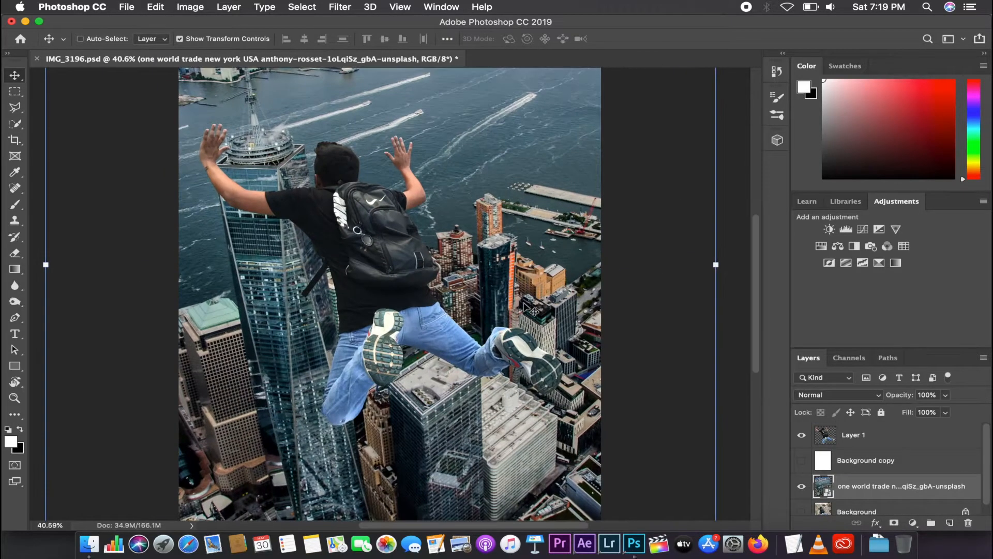
Shrink the man's cutout to about three quarters of its size and move it toward the middle of the canvas
{"action": "scroll", "coordinate": [595, 326], "scroll_direction": "down", "scroll_amount": 3}
{"action": "left_click", "coordinate": [862, 439]}
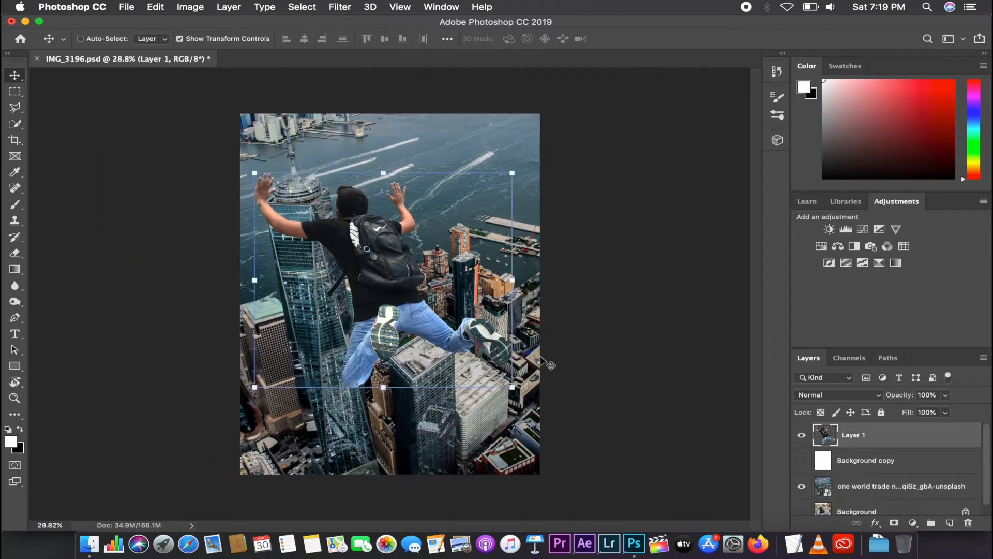
{"action": "left_click_drag", "start_coordinate": [512, 387], "coordinate": [451, 336]}
{"action": "left_click_drag", "start_coordinate": [312, 276], "coordinate": [349, 310]}
{"action": "scroll", "coordinate": [865, 512], "scroll_direction": "down", "scroll_amount": 1}
{"action": "left_click", "coordinate": [865, 510]}
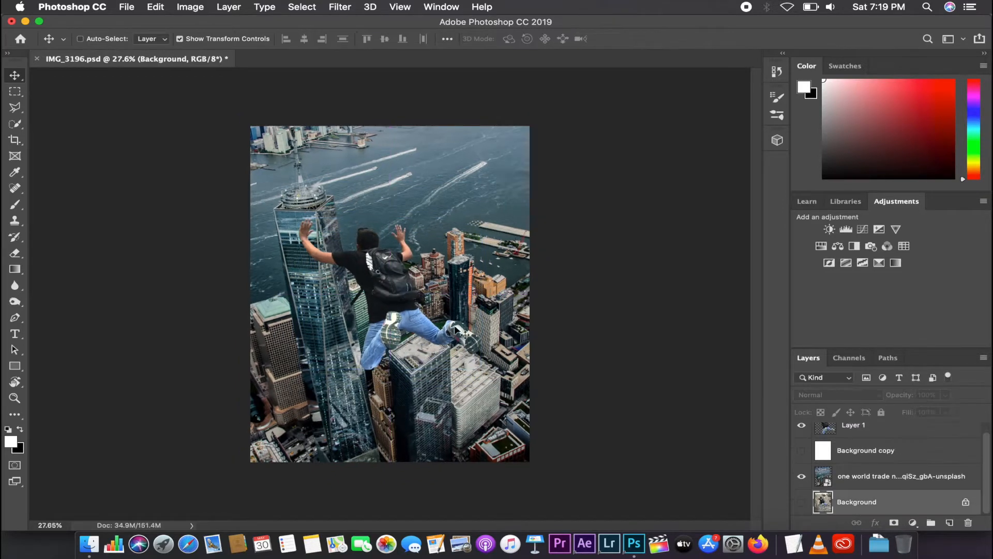
Examine how the resized man blends with the New York background, both close up and in full view
{"action": "scroll", "coordinate": [472, 342], "scroll_direction": "up", "scroll_amount": 2}
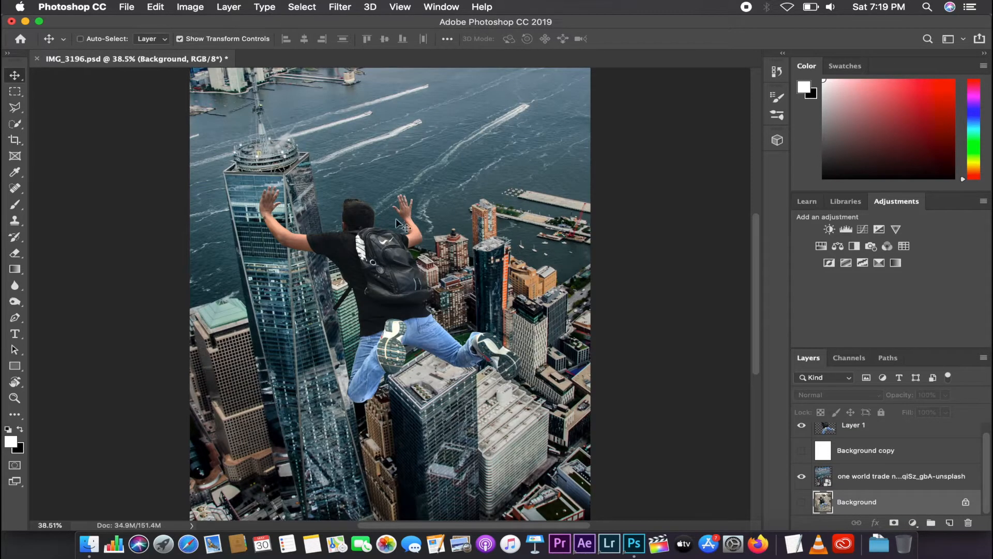
{"action": "scroll", "coordinate": [399, 223], "scroll_direction": "down", "scroll_amount": 2}
{"action": "scroll", "coordinate": [396, 243], "scroll_direction": "up", "scroll_amount": 6}
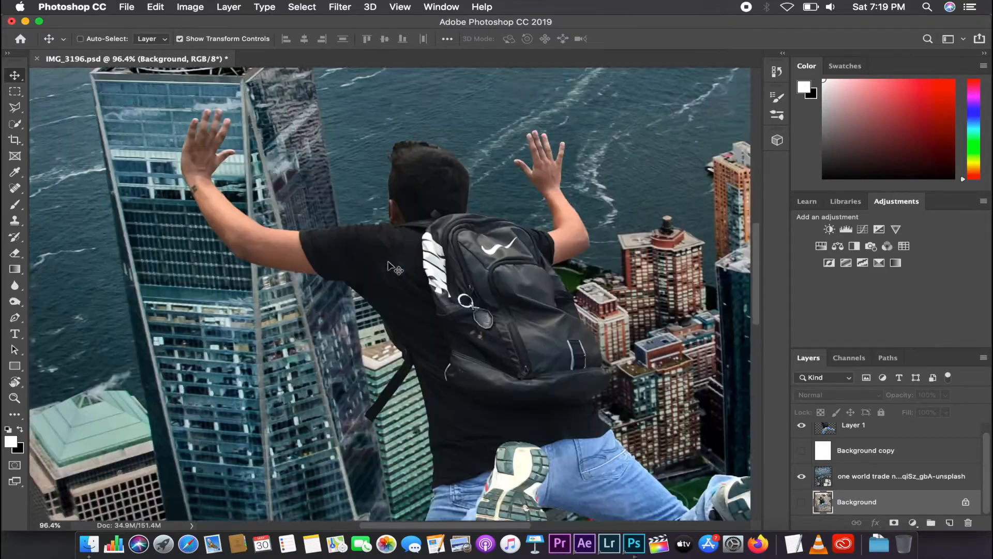
{"action": "scroll", "coordinate": [393, 267], "scroll_direction": "up", "scroll_amount": 3}
{"action": "scroll", "coordinate": [393, 267], "scroll_direction": "down", "scroll_amount": 1}
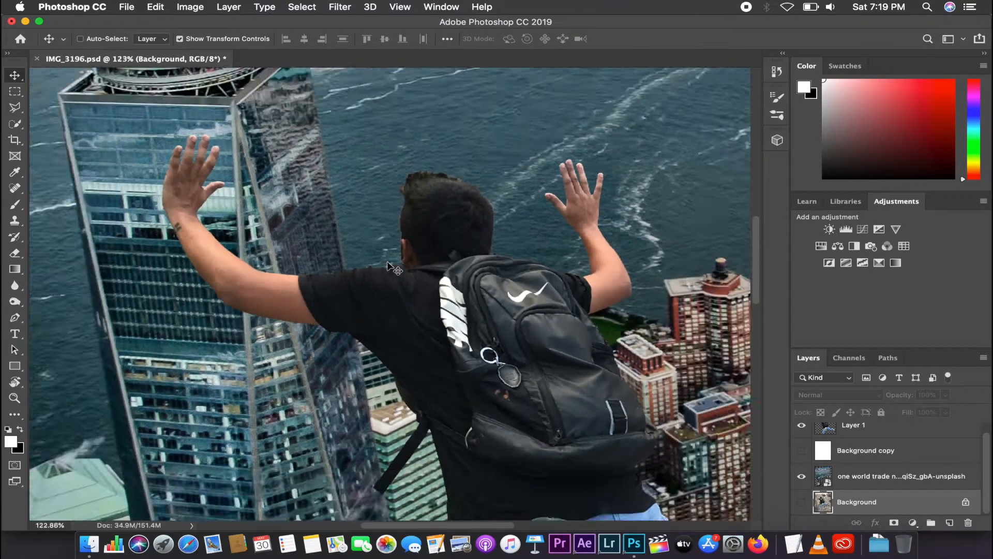
{"action": "scroll", "coordinate": [388, 265], "scroll_direction": "down", "scroll_amount": 3}
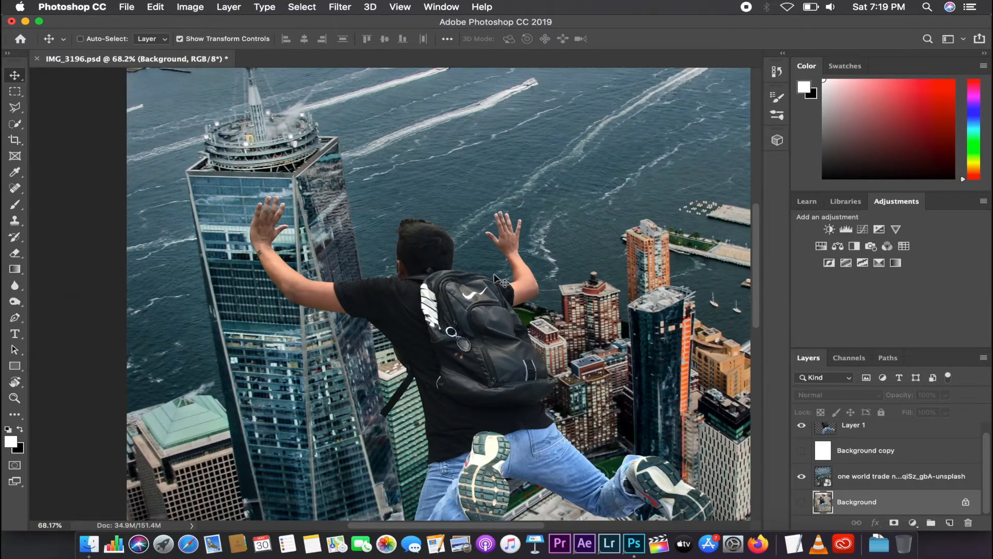
{"action": "scroll", "coordinate": [502, 282], "scroll_direction": "down", "scroll_amount": 4}
{"action": "scroll", "coordinate": [533, 278], "scroll_direction": "up", "scroll_amount": 1}
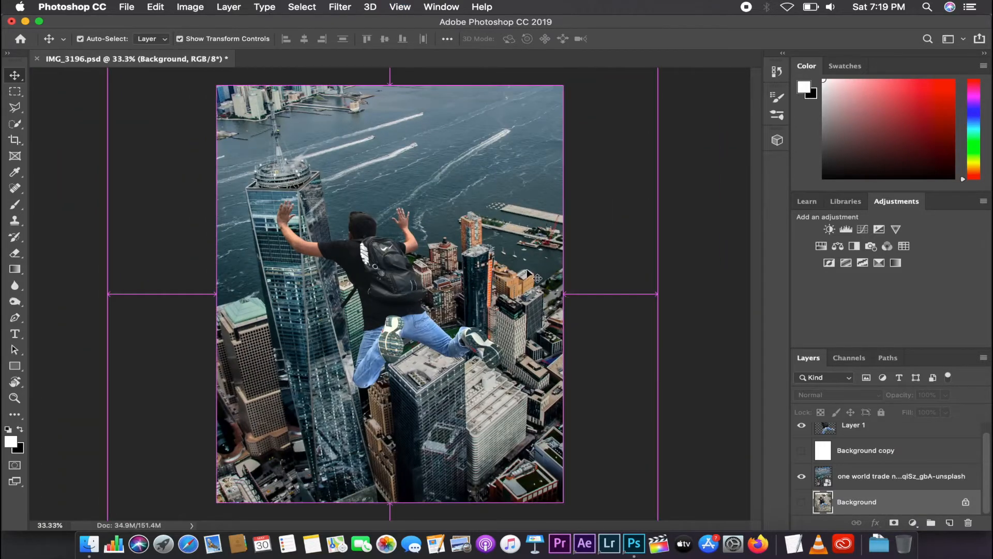
{"action": "scroll", "coordinate": [880, 424], "scroll_direction": "up", "scroll_amount": 1}
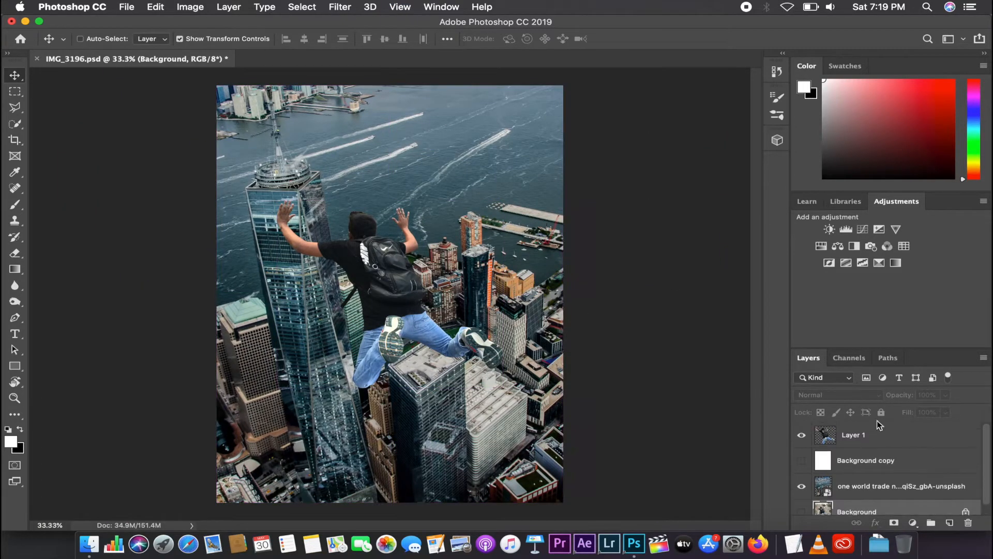
Try Brightness/Contrast and Levels adjustment layers above the man's layer, and delete both
{"action": "left_click", "coordinate": [878, 424]}
{"action": "left_click", "coordinate": [829, 229]}
{"action": "mouse_move", "coordinate": [778, 106]}
{"action": "left_mouse_down"}
{"action": "mouse_move", "coordinate": [795, 106]}
{"action": "mouse_move", "coordinate": [784, 107]}
{"action": "mouse_move", "coordinate": [784, 134]}
{"action": "mouse_move", "coordinate": [780, 107]}
{"action": "left_mouse_up"}
{"action": "left_click", "coordinate": [706, 147]}
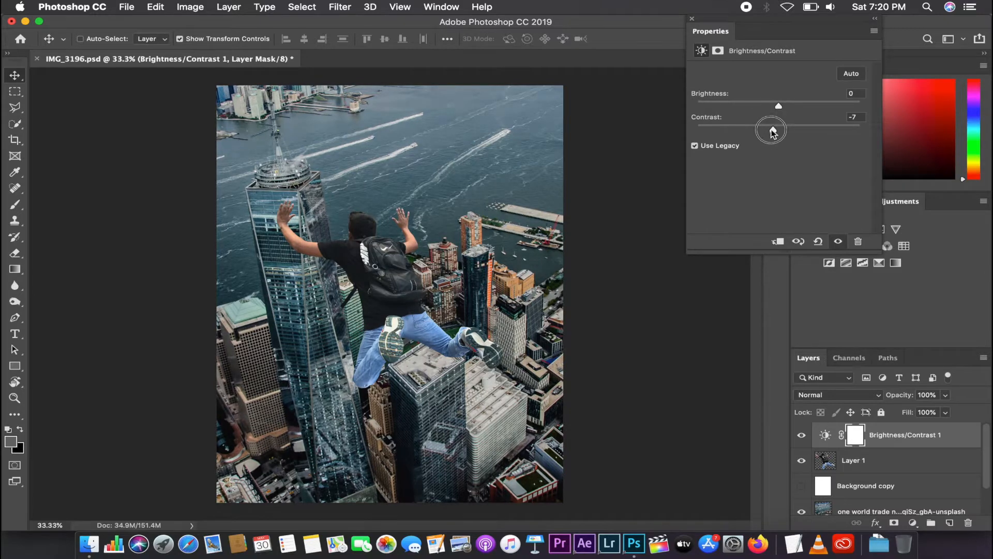
{"action": "left_click", "coordinate": [691, 19]}
{"action": "left_click", "coordinate": [840, 228]}
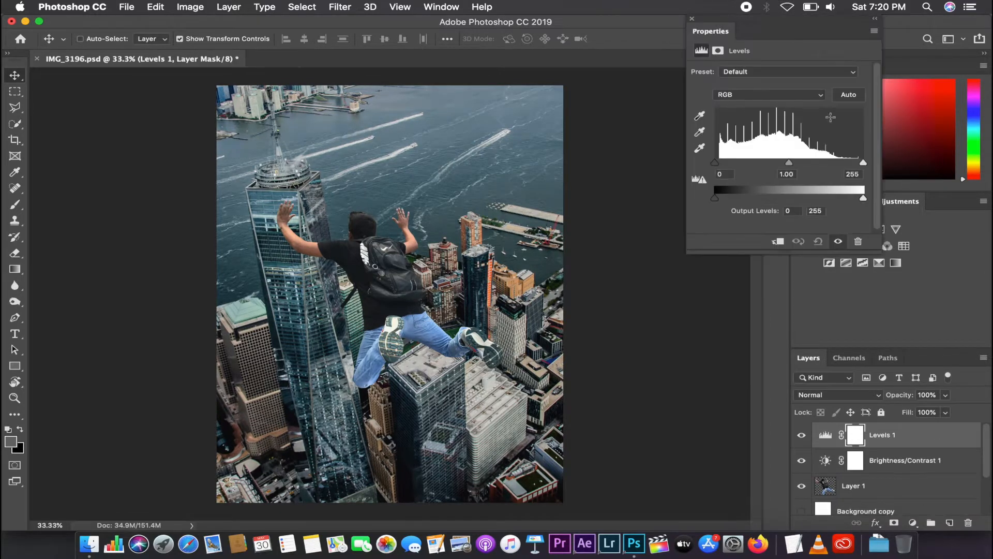
{"action": "left_click_drag", "start_coordinate": [788, 163], "coordinate": [791, 164]}
{"action": "left_click", "coordinate": [691, 19]}
{"action": "left_click", "coordinate": [892, 463], "text": "shift"}
{"action": "key", "text": "Delete"}
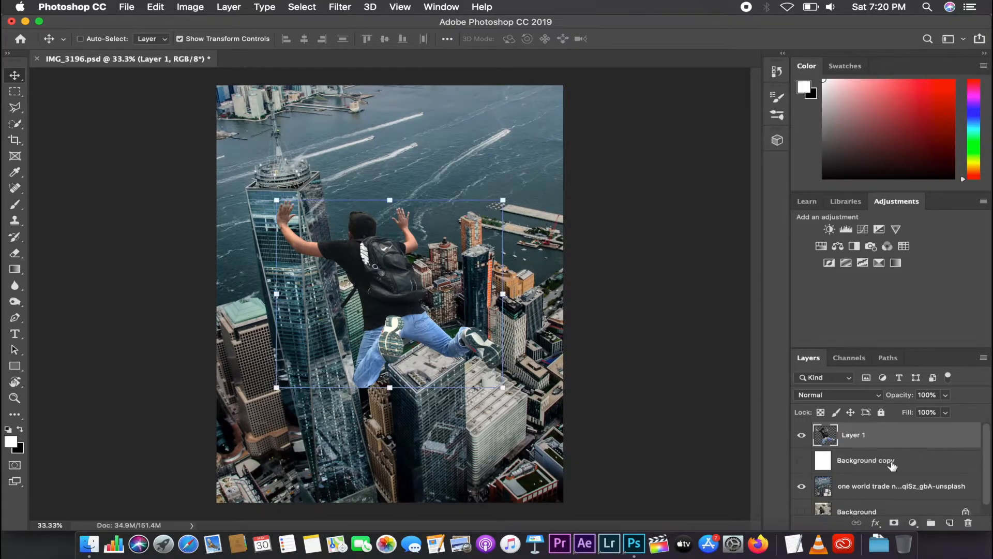
Select the Background layer and hide the New York city layer
{"action": "scroll", "coordinate": [893, 481], "scroll_direction": "down", "scroll_amount": 1}
{"action": "left_click", "coordinate": [883, 504]}
{"action": "key", "text": "ctrl+Up"}
{"action": "left_click", "coordinate": [798, 456]}
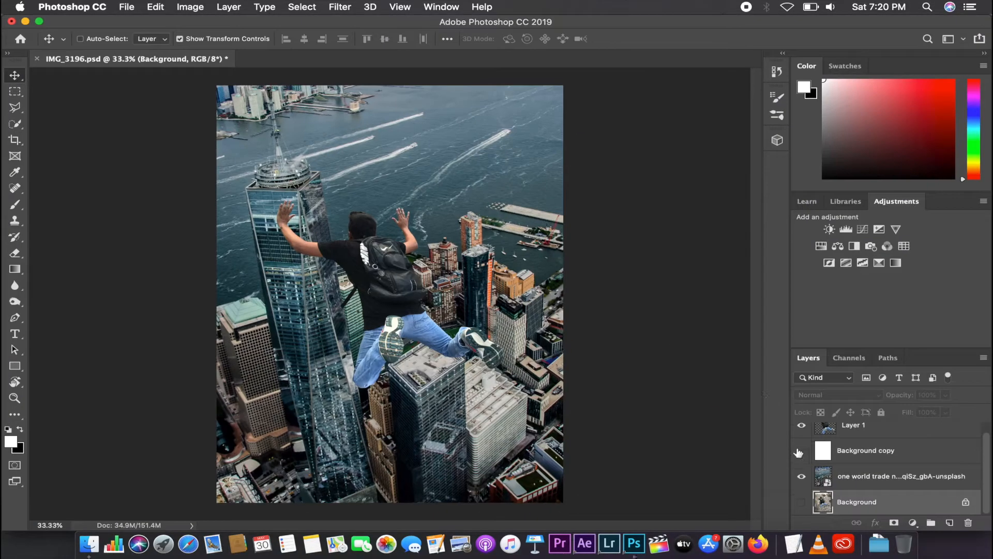
{"action": "left_click", "coordinate": [801, 477]}
Switch to Finder, preview aerial stock photos, and place the Burj Khalifa Lake image directly above the Background layer in the Photoshop document
{"action": "key", "text": "ctrl+Up"}
{"action": "left_click", "coordinate": [502, 166]}
{"action": "left_click", "coordinate": [904, 110]}
{"action": "key", "text": "space"}
{"action": "key", "text": "space"}
{"action": "left_click", "coordinate": [660, 138]}
{"action": "key", "text": "space"}
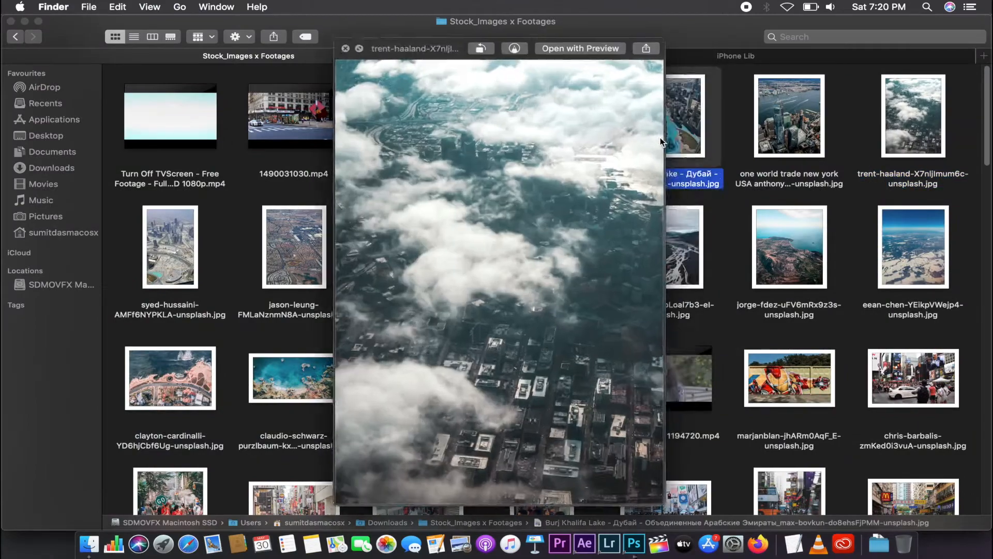
{"action": "key", "text": "space"}
{"action": "left_click_drag", "start_coordinate": [659, 138], "coordinate": [537, 288]}
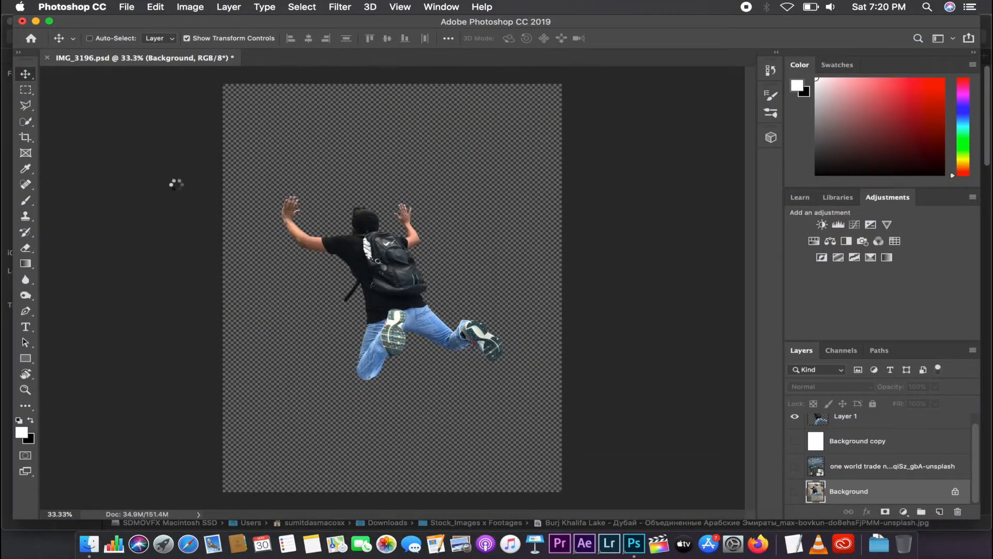
{"action": "left_click", "coordinate": [20, 72]}
{"action": "double_click", "coordinate": [171, 22]}
Enlarge the Burj Khalifa Lake image to about 105.6%, position it to cover the whole canvas, and apply the transform
{"action": "scroll", "coordinate": [284, 425], "scroll_direction": "down", "scroll_amount": 5}
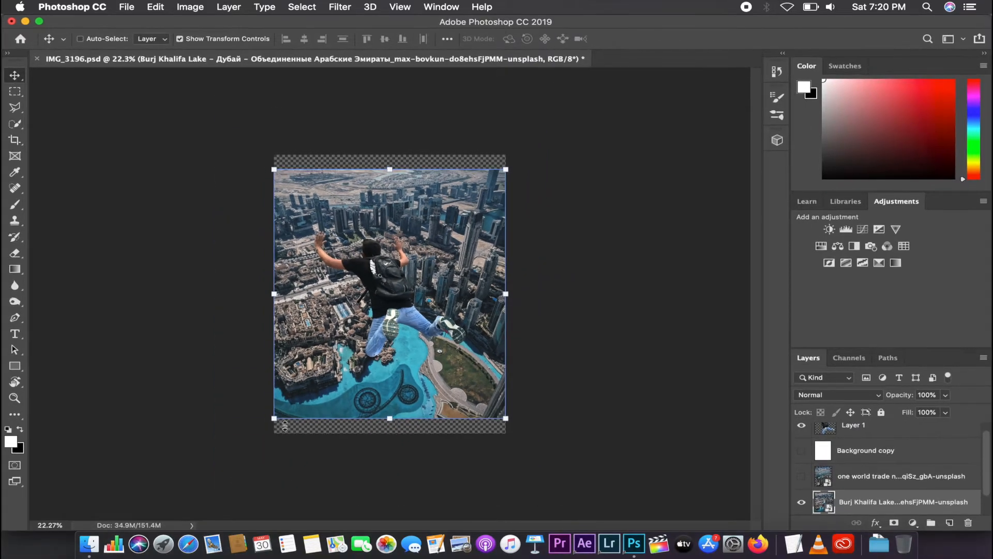
{"action": "left_click_drag", "start_coordinate": [274, 418], "coordinate": [224, 472]}
{"action": "left_click_drag", "start_coordinate": [477, 330], "coordinate": [503, 309]}
{"action": "scroll", "coordinate": [576, 357], "scroll_direction": "up", "scroll_amount": 5}
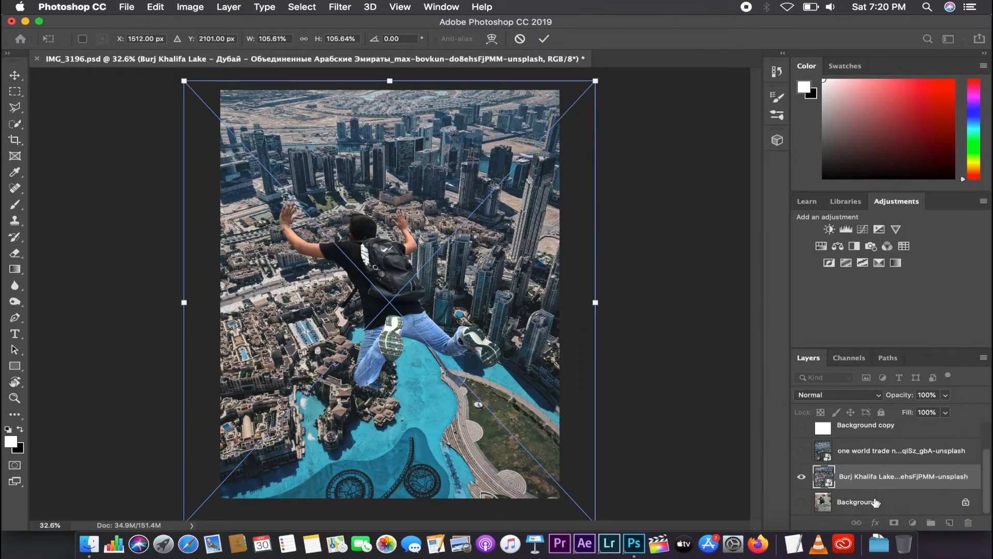
{"action": "key", "text": "Return"}
Select the man's layer and activate the Clone Stamp tool to retouch the stains on his backpack
{"action": "scroll", "coordinate": [533, 306], "scroll_direction": "up", "scroll_amount": 5}
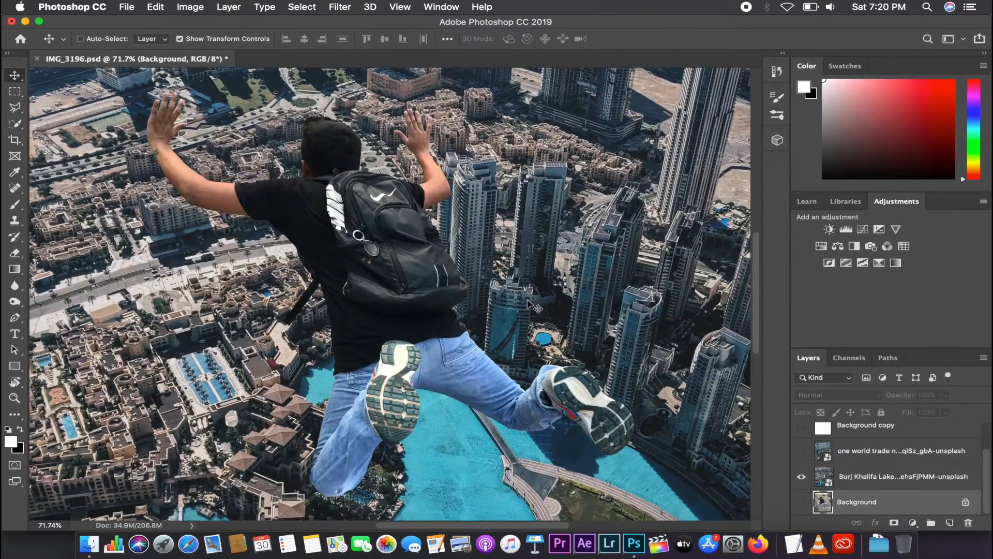
{"action": "scroll", "coordinate": [295, 170], "scroll_direction": "down", "scroll_amount": 3}
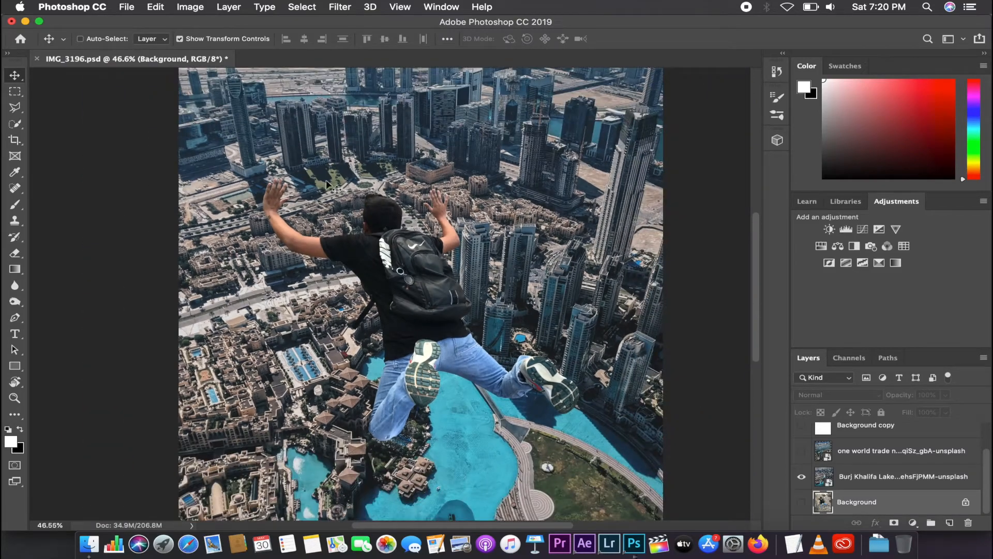
{"action": "scroll", "coordinate": [519, 291], "scroll_direction": "down", "scroll_amount": 2}
{"action": "scroll", "coordinate": [417, 302], "scroll_direction": "up", "scroll_amount": 3}
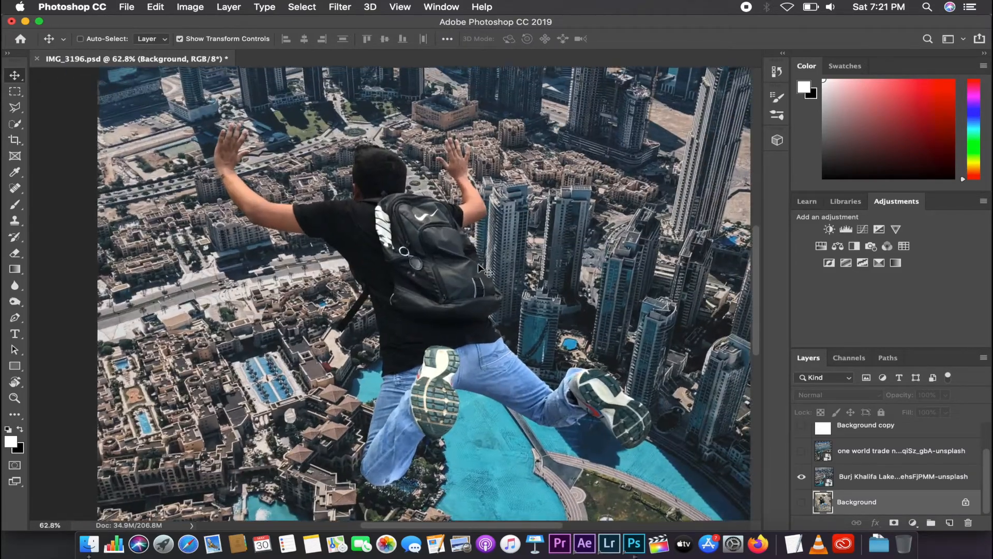
{"action": "scroll", "coordinate": [475, 268], "scroll_direction": "up", "scroll_amount": 5}
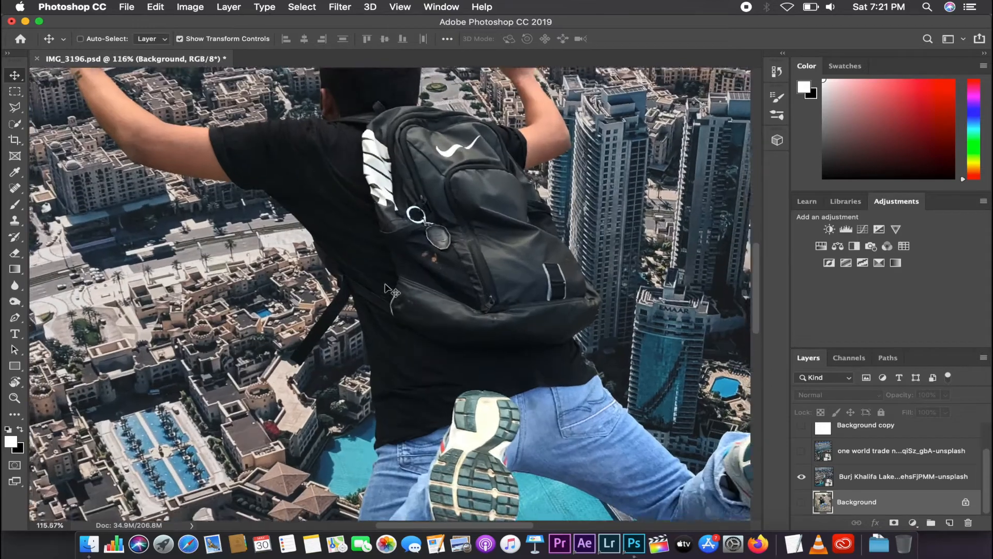
{"action": "key", "text": "super+alt+shift+e"}
{"action": "scroll", "coordinate": [528, 294], "scroll_direction": "up", "scroll_amount": 3}
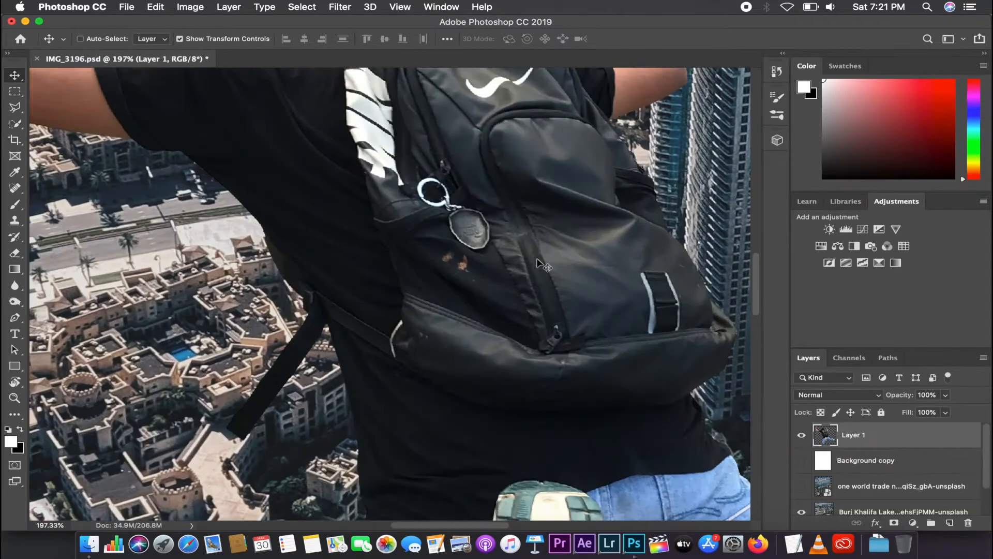
{"action": "key", "text": "j"}
{"action": "key", "text": "s"}
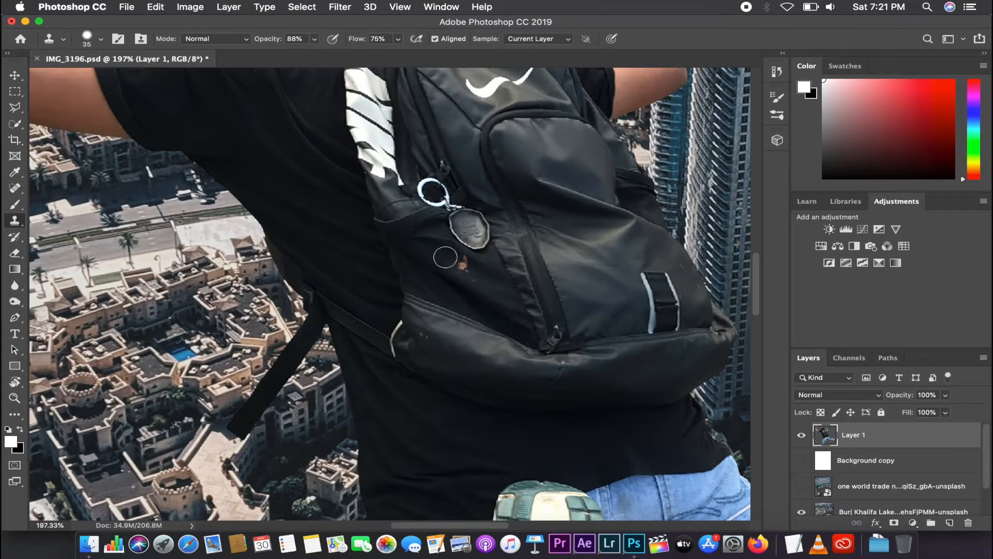
Set the Clone Stamp's opacity to 93% and its flow to 89%
{"action": "left_click", "coordinate": [396, 40]}
{"action": "scroll", "coordinate": [398, 53], "scroll_direction": "down", "scroll_amount": 2}
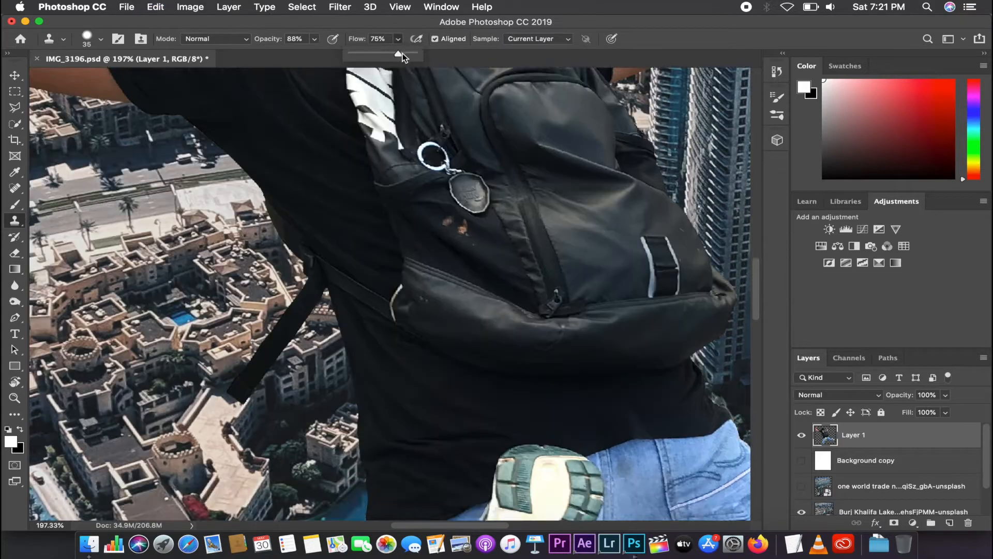
{"action": "left_click_drag", "start_coordinate": [398, 53], "coordinate": [404, 54]}
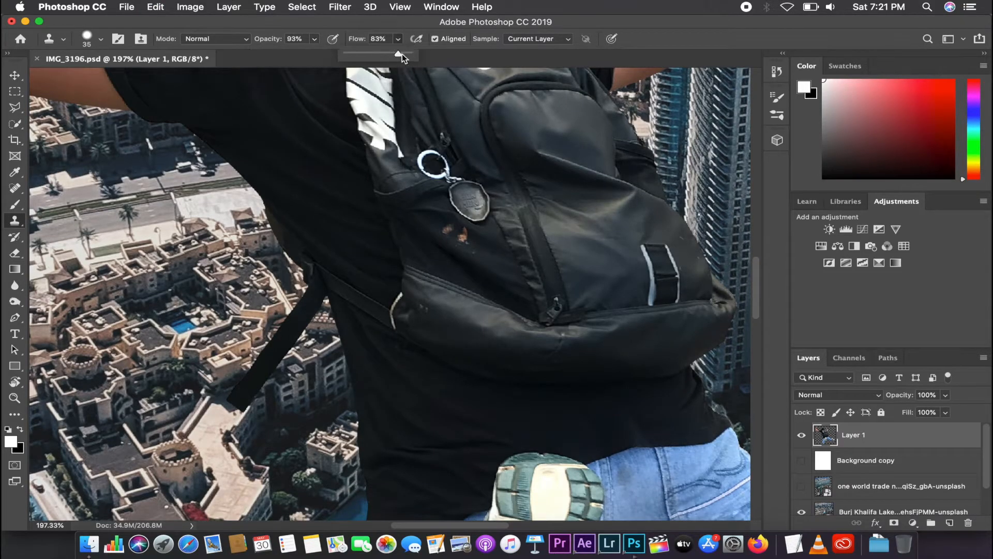
{"action": "scroll", "coordinate": [417, 256], "scroll_direction": "up", "scroll_amount": 2}
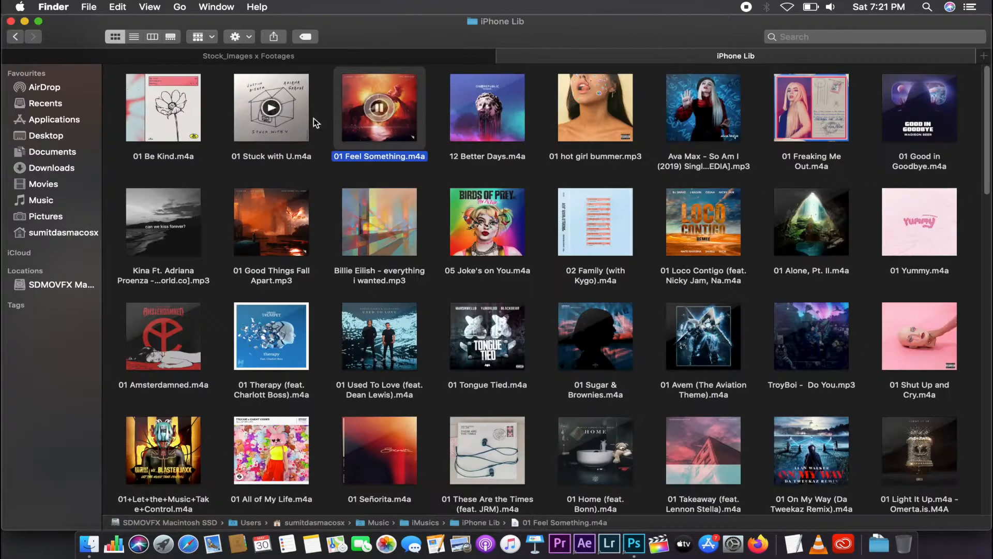
{"action": "left_click", "coordinate": [939, 104]}
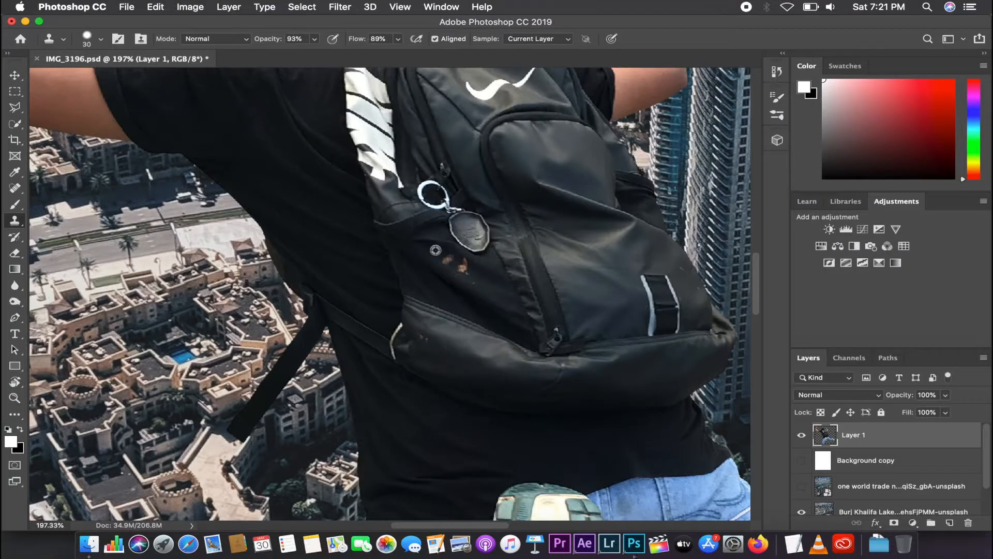
Clone out the orange stains on the backpack's side with a size 25 brush and the small marks near its base with size 10
{"action": "scroll", "coordinate": [432, 249], "scroll_direction": "up", "scroll_amount": 3}
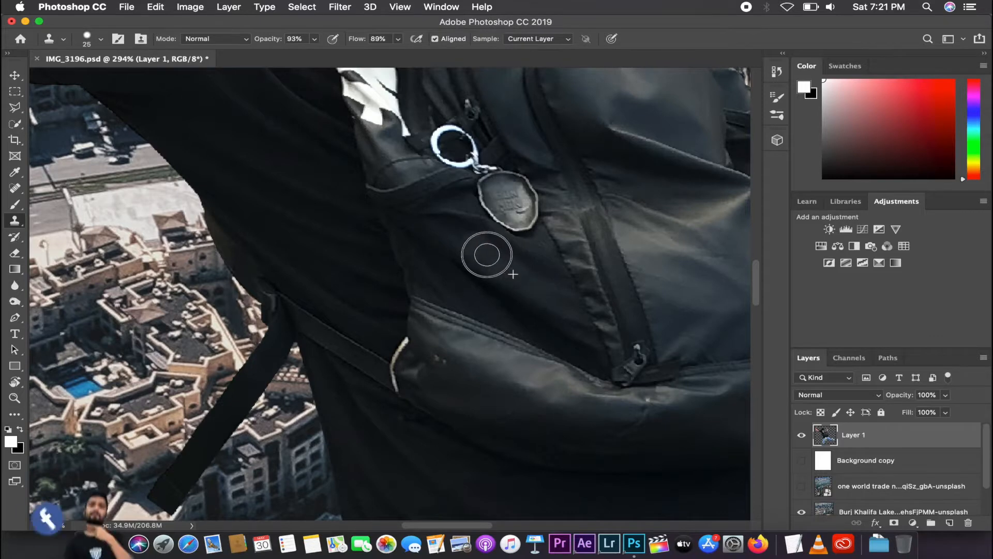
{"action": "left_click", "coordinate": [475, 243]}
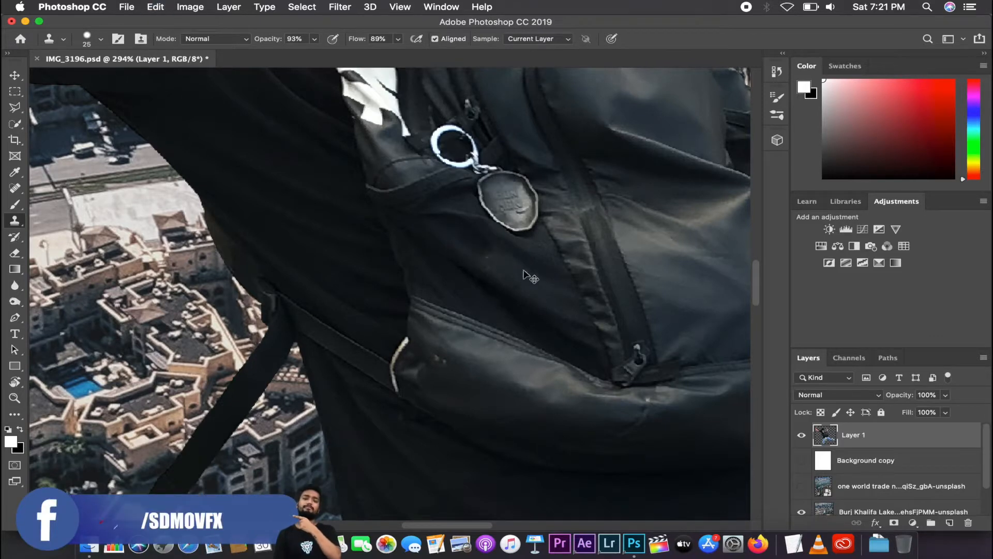
{"action": "scroll", "coordinate": [485, 250], "scroll_direction": "down", "scroll_amount": 5}
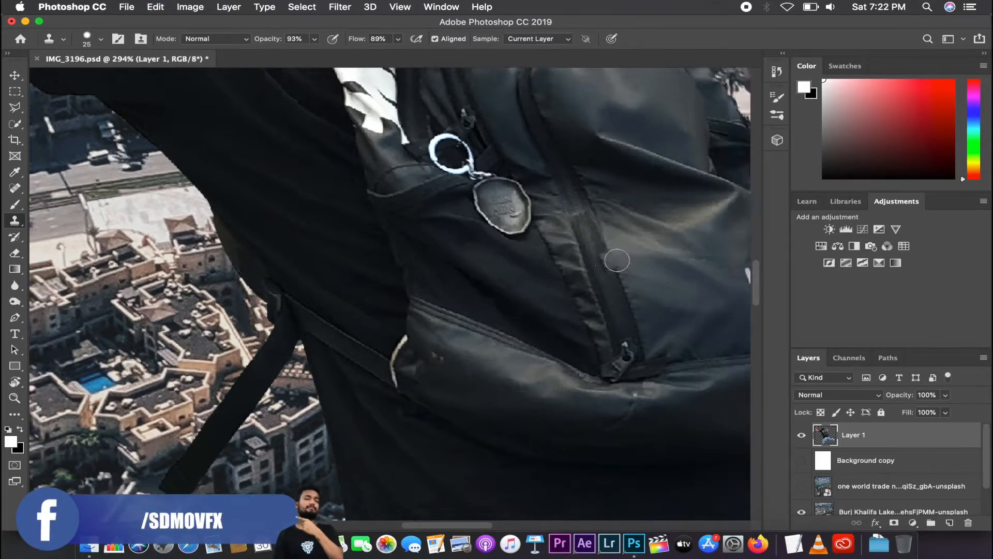
{"action": "scroll", "coordinate": [428, 344], "scroll_direction": "up", "scroll_amount": 4}
{"action": "key", "text": "bracketleft"}
{"action": "key", "text": "bracketleft"}
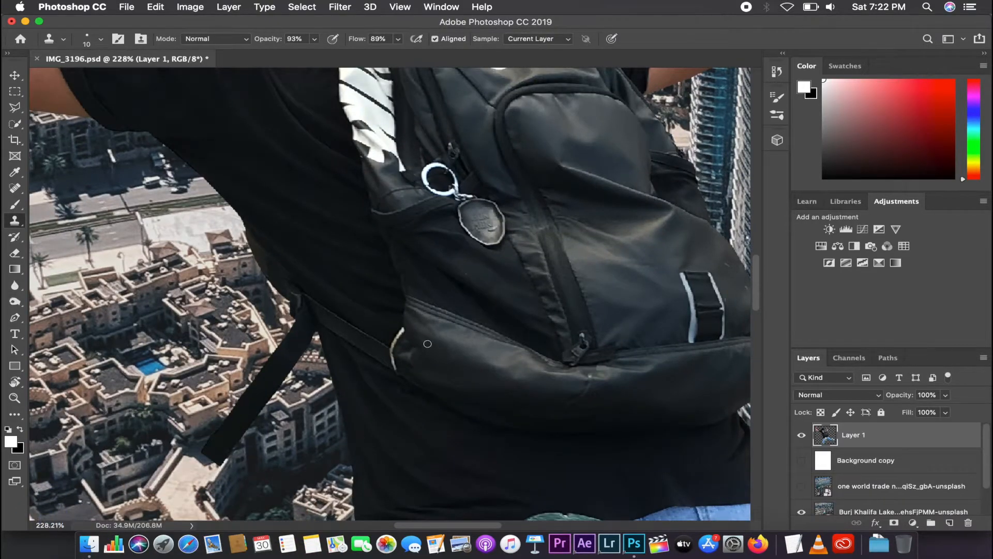
Enlarge the Burj Khalifa Lake layer further, rotate it slightly counterclockwise, reposition it behind the man, and apply the transform
{"action": "scroll", "coordinate": [584, 286], "scroll_direction": "down", "scroll_amount": 5}
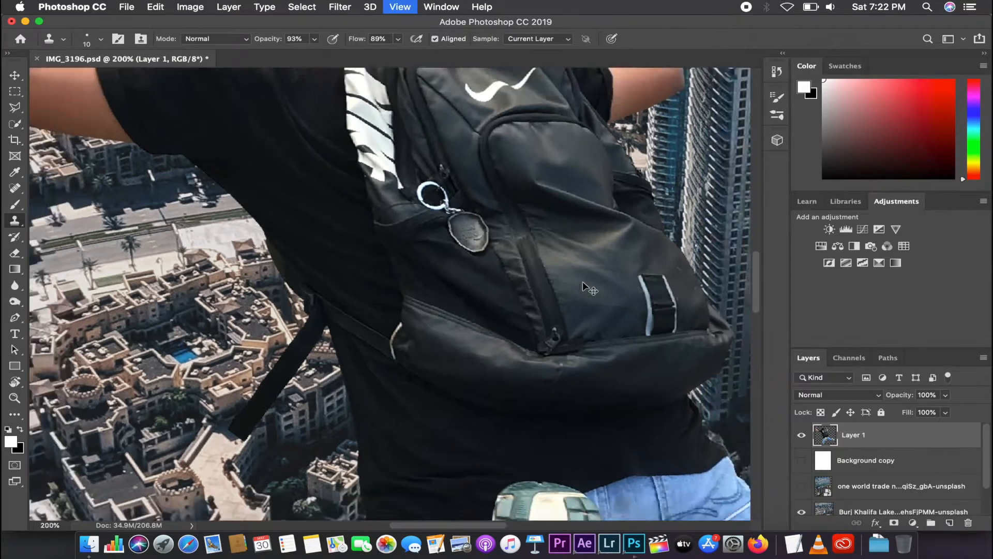
{"action": "key", "text": "super+equal"}
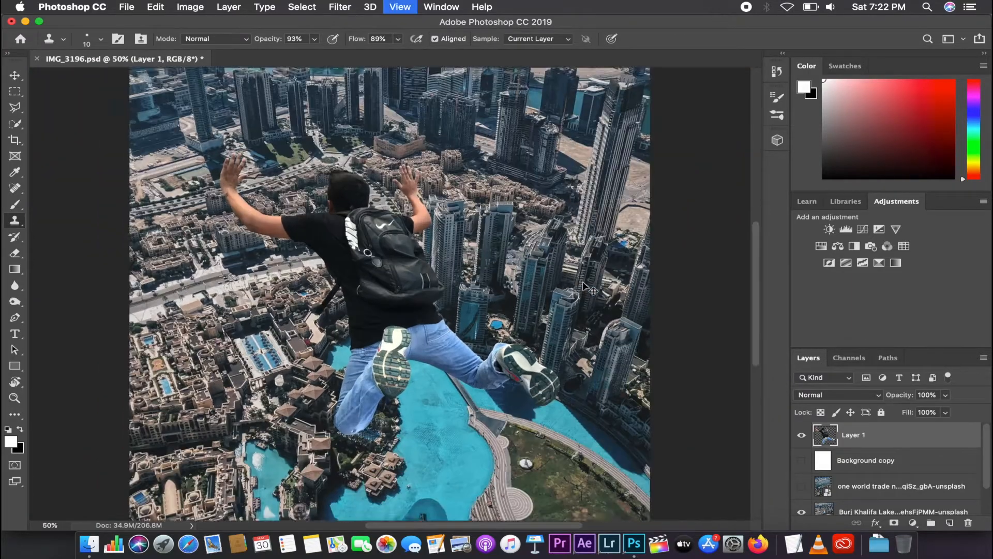
{"action": "key", "text": "super+equal"}
{"action": "key", "text": "super+minus"}
{"action": "key", "text": "super+minus"}
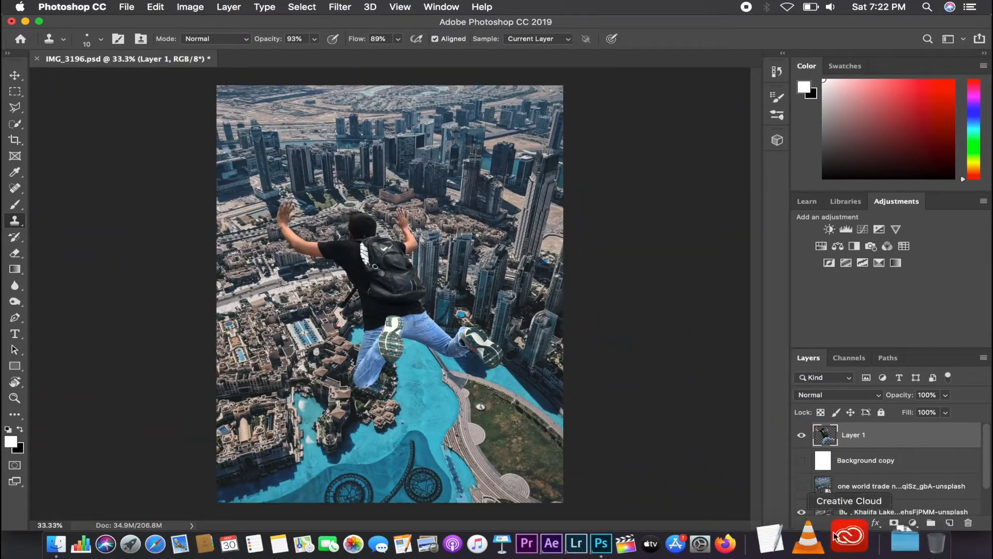
{"action": "key", "text": "alt+bracketleft"}
{"action": "key", "text": "alt+bracketleft"}
{"action": "key", "text": "alt+bracketleft"}
{"action": "key", "text": "super+minus"}
{"action": "key", "text": "super+t"}
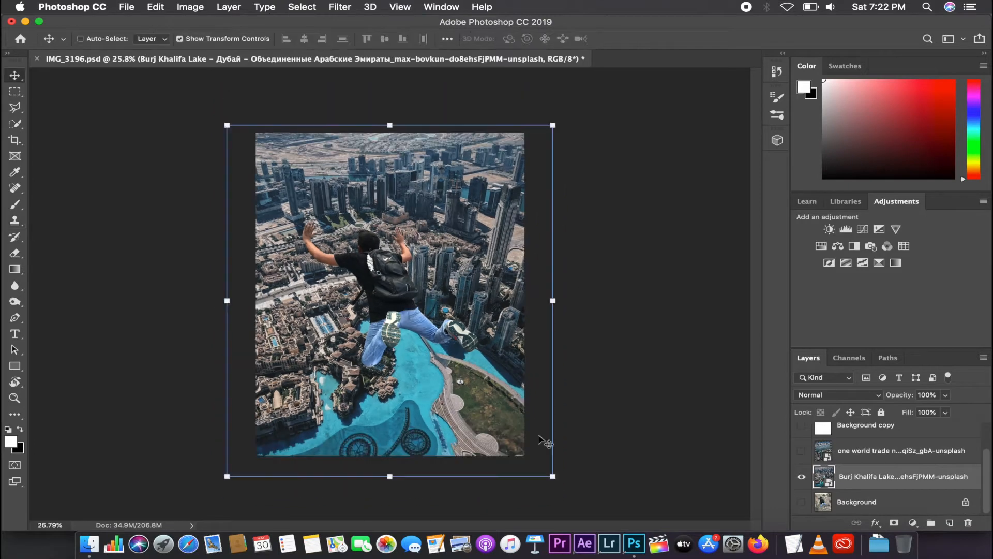
{"action": "left_click_drag", "start_coordinate": [543, 440], "coordinate": [631, 474]}
{"action": "left_click_drag", "start_coordinate": [586, 447], "coordinate": [576, 395]}
{"action": "key", "text": "Return"}
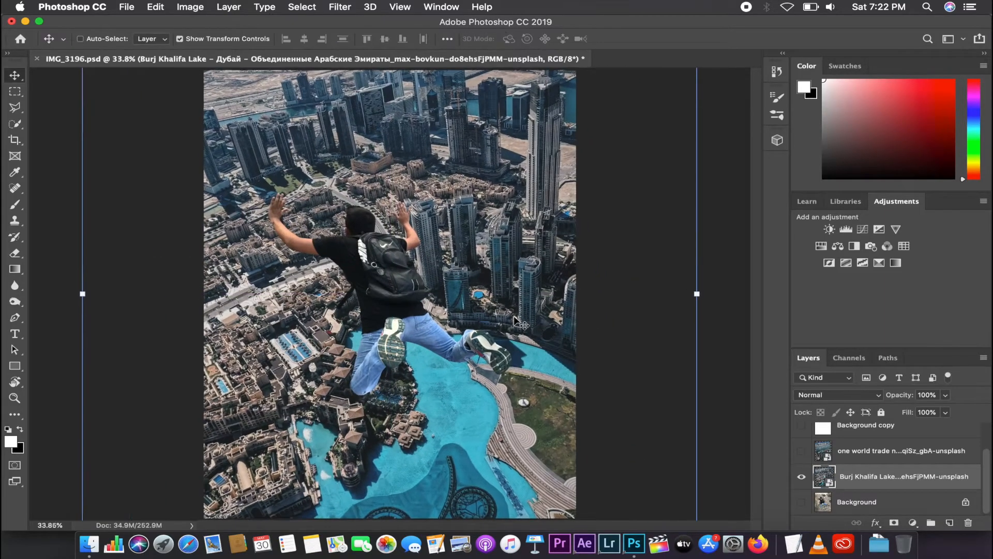
Select the Background layer and examine the man close up against the Burj Khalifa Lake backdrop
{"action": "left_click", "coordinate": [874, 501]}
{"action": "scroll", "coordinate": [449, 352], "scroll_direction": "up", "scroll_amount": 5}
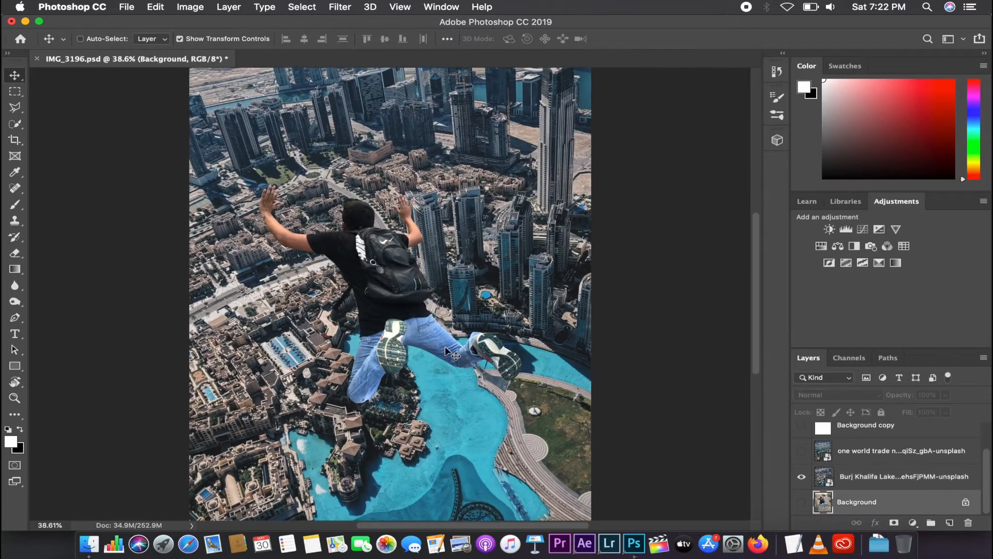
{"action": "scroll", "coordinate": [373, 243], "scroll_direction": "left", "scroll_amount": 3}
{"action": "scroll", "coordinate": [370, 243], "scroll_direction": "up", "scroll_amount": 4}
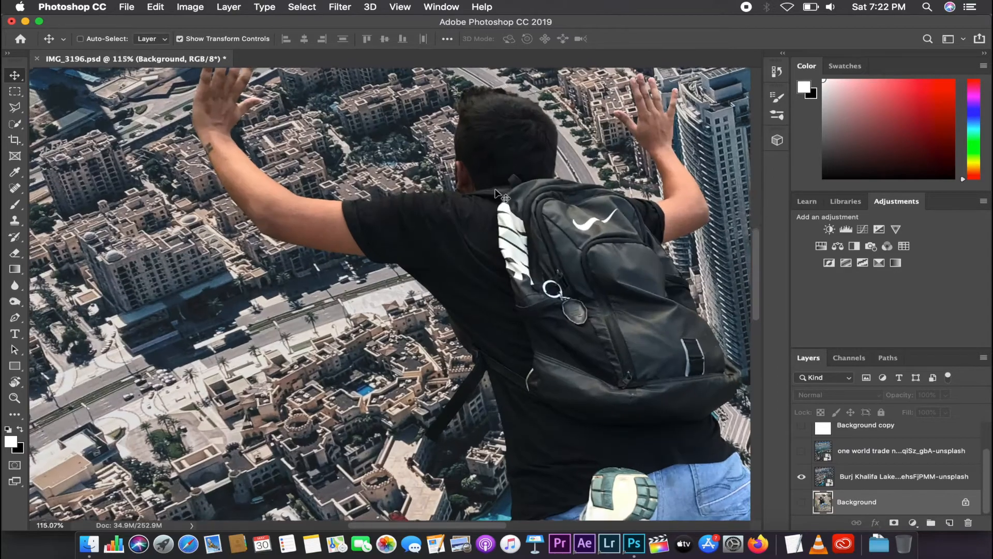
{"action": "key", "text": "super+minus"}
{"action": "key", "text": "super+minus"}
{"action": "key", "text": "super+minus"}
{"action": "key", "text": "super+minus"}
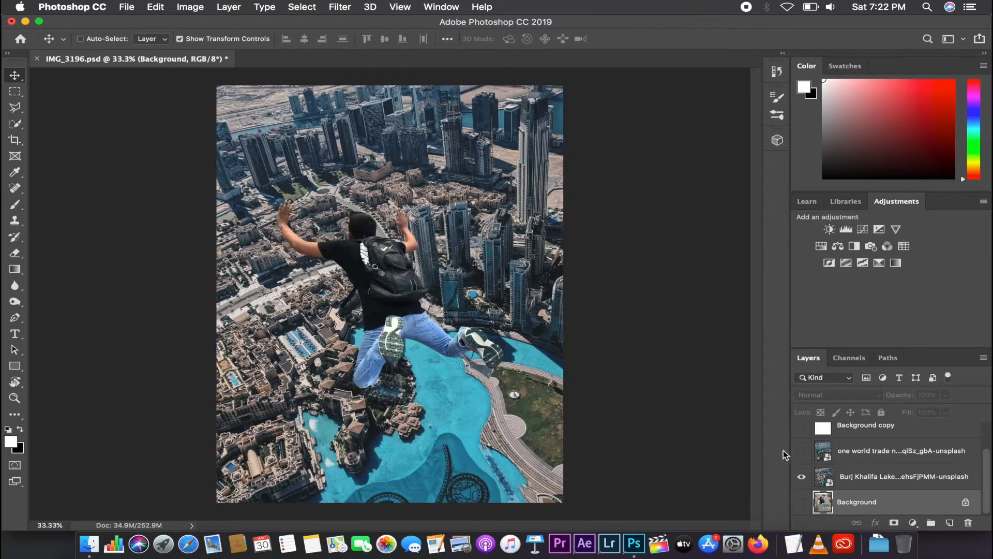
Compare the One World Trade backdrop with the Burj Khalifa Lake one by repeatedly toggling the One World Trade layer's visibility
{"action": "left_click", "coordinate": [801, 451]}
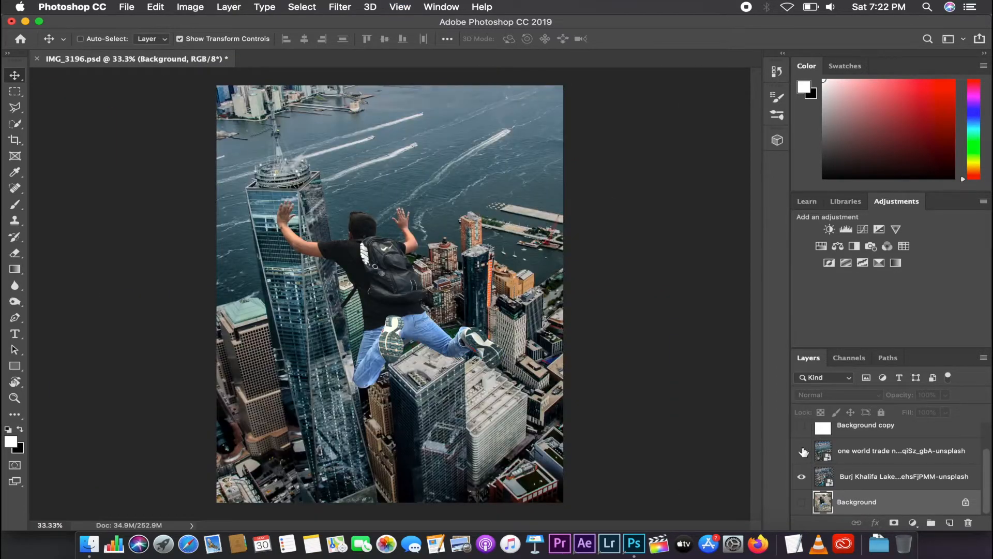
{"action": "left_click", "coordinate": [802, 451]}
{"action": "left_click", "coordinate": [801, 451]}
{"action": "left_click", "coordinate": [802, 451]}
{"action": "left_click", "coordinate": [801, 451]}
{"action": "left_click", "coordinate": [802, 451]}
{"action": "left_click", "coordinate": [802, 451]}
{"action": "left_click", "coordinate": [802, 451]}
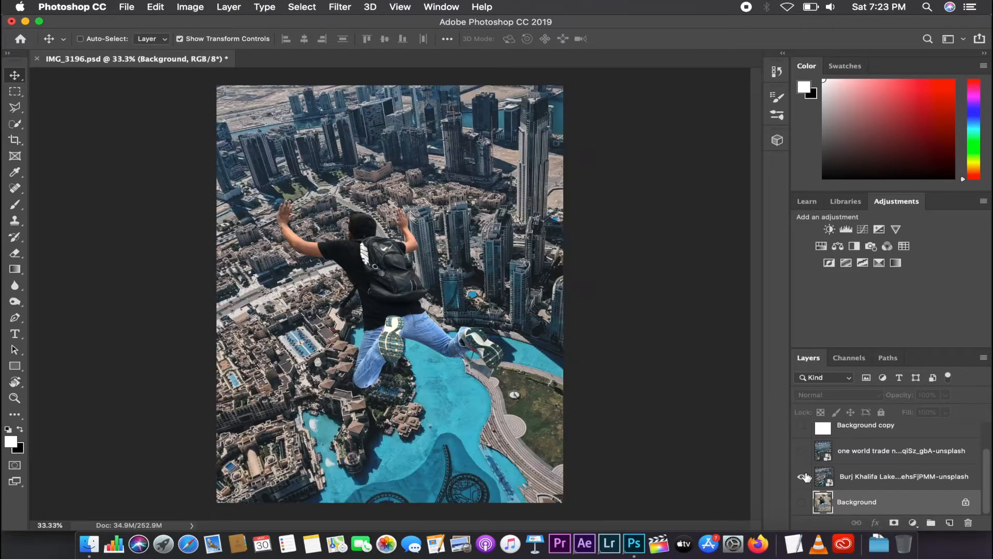
Try rotating the man's layer counterclockwise by about 20.9°, and revert it
{"action": "key", "text": "super+v"}
{"action": "key", "text": "super+t"}
{"action": "left_click_drag", "start_coordinate": [408, 179], "coordinate": [447, 193]}
{"action": "key", "text": "super+z"}
{"action": "left_click_drag", "start_coordinate": [511, 415], "coordinate": [561, 360]}
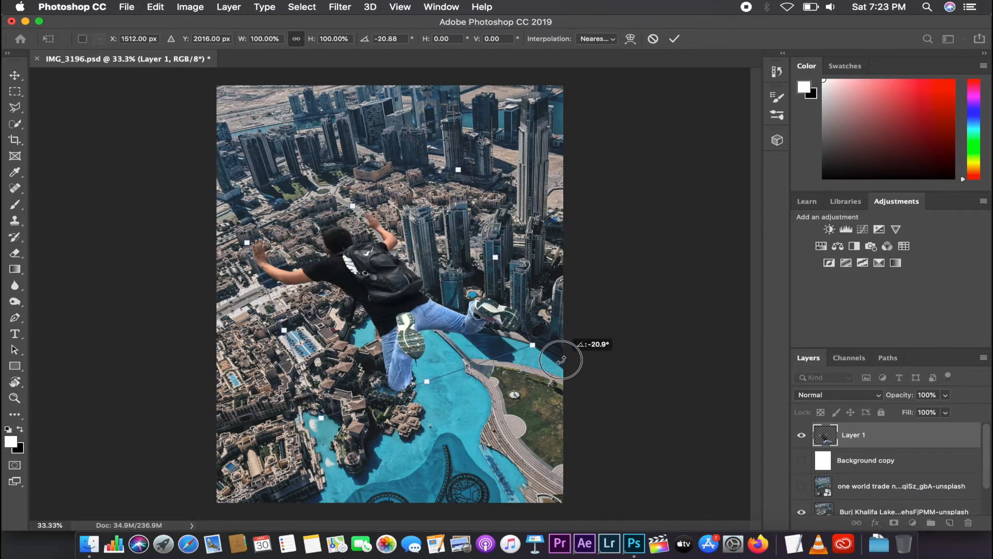
{"action": "key", "text": "super+z"}
With the Burj Khalifa Lake layer hidden and Background selected, switch to Finder and preview the photo of clouds over a city in Stock_Images x Footages
{"action": "scroll", "coordinate": [879, 450], "scroll_direction": "down", "scroll_amount": 3}
{"action": "left_click", "coordinate": [842, 500]}
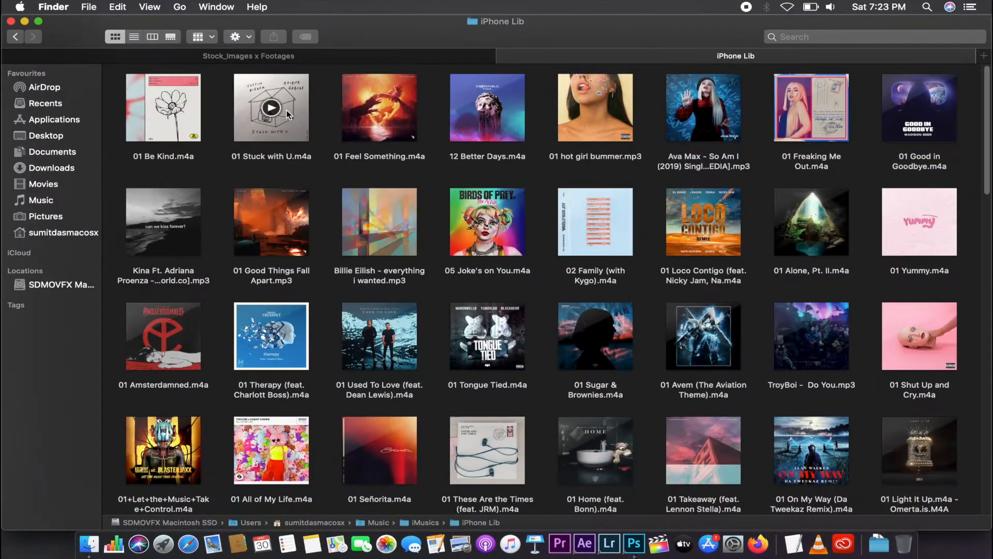
{"action": "left_click", "coordinate": [341, 222]}
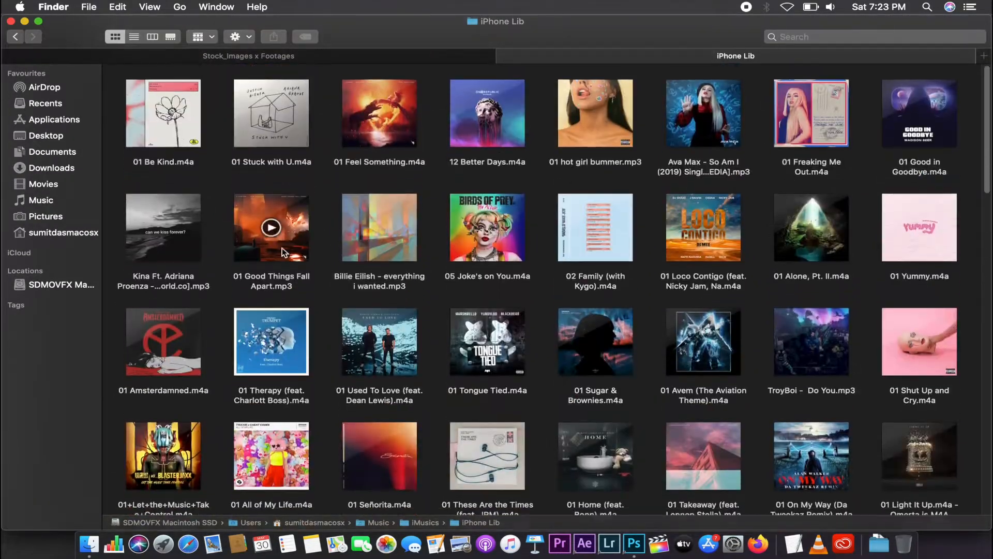
{"action": "left_click", "coordinate": [281, 248]}
{"action": "left_click", "coordinate": [366, 57]}
{"action": "left_click", "coordinate": [917, 106]}
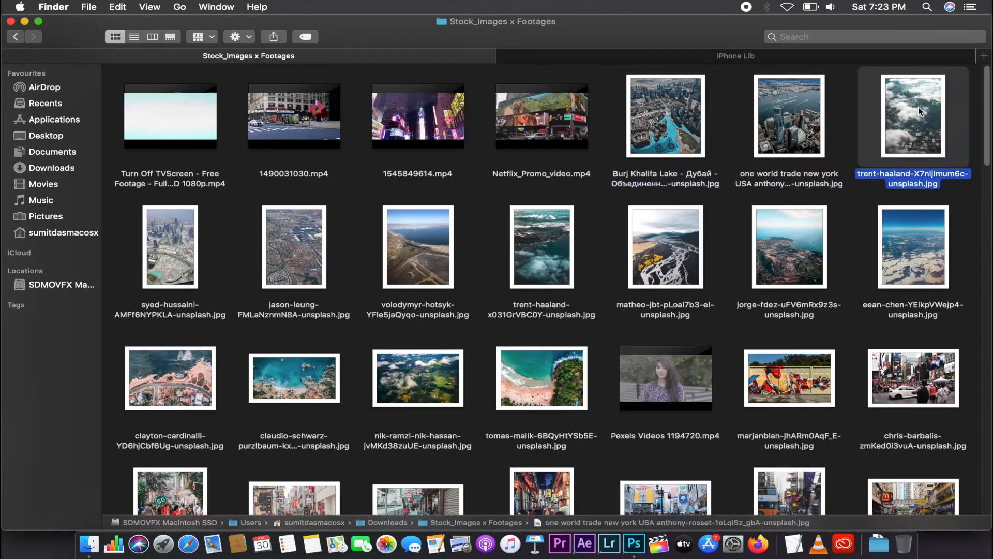
{"action": "key", "text": "space"}
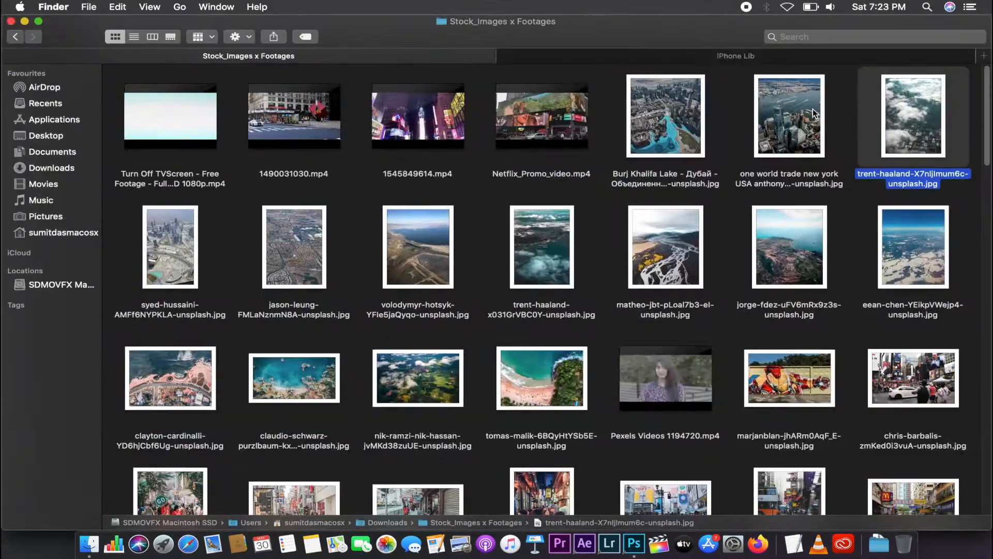
{"action": "key", "text": "space"}
Place the cloudy city photo behind the man in Photoshop, enlarge it to 96.22% to cover the canvas, and apply the transform
{"action": "left_click_drag", "start_coordinate": [887, 113], "coordinate": [380, 344]}
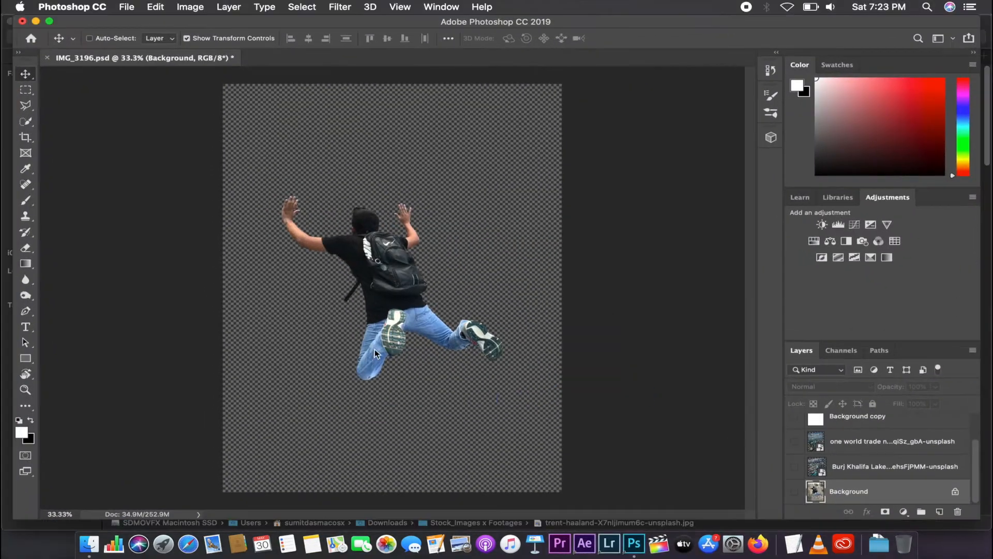
{"action": "key", "text": "Return"}
{"action": "scroll", "coordinate": [534, 420], "scroll_direction": "down", "scroll_amount": 3}
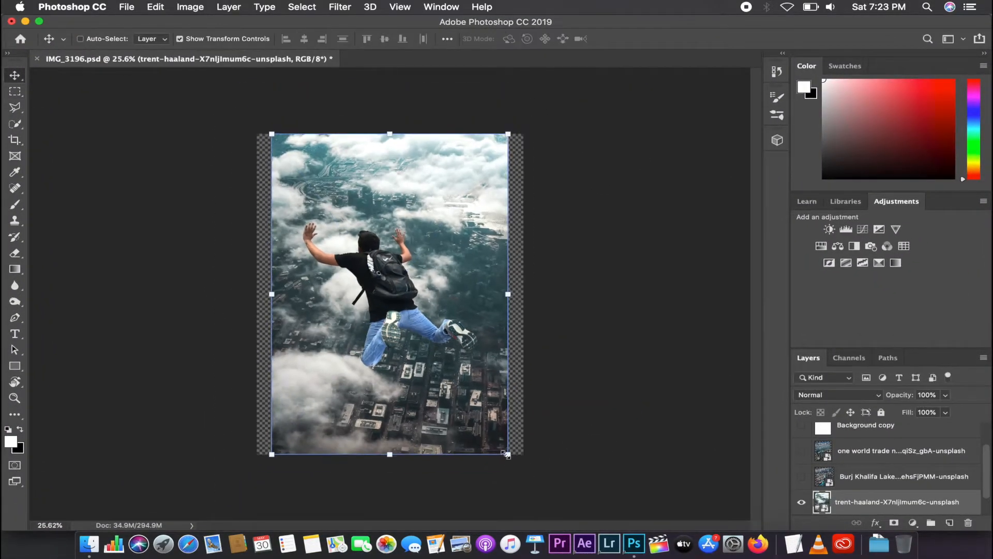
{"action": "left_click_drag", "start_coordinate": [508, 455], "coordinate": [577, 543]}
{"action": "left_click_drag", "start_coordinate": [483, 403], "coordinate": [449, 357]}
{"action": "scroll", "coordinate": [448, 354], "scroll_direction": "up", "scroll_amount": 5}
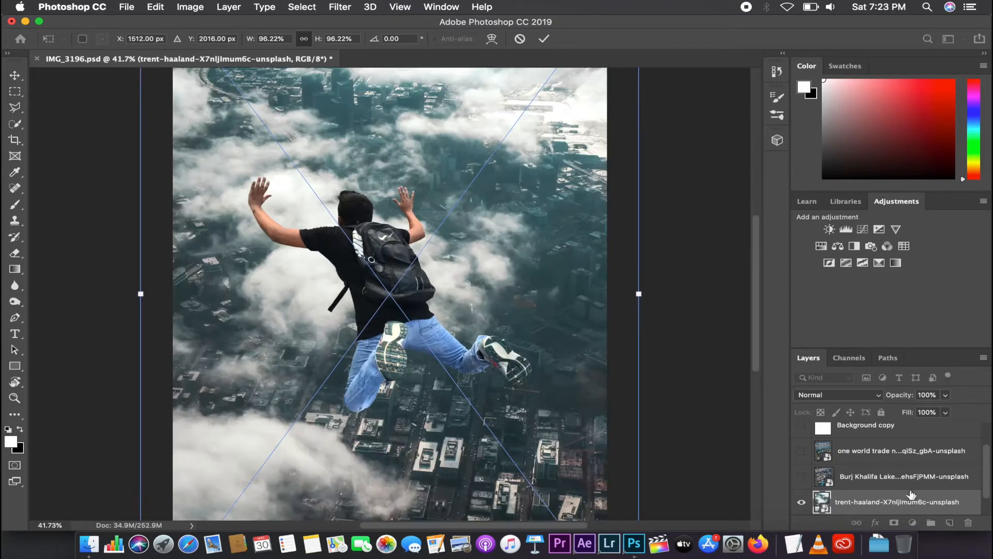
{"action": "scroll", "coordinate": [909, 495], "scroll_direction": "down", "scroll_amount": 3}
{"action": "key", "text": "Return"}
Select the Background layer and examine how the man fits against the cloudy city backdrop
{"action": "left_click", "coordinate": [869, 502]}
{"action": "scroll", "coordinate": [381, 298], "scroll_direction": "up", "scroll_amount": 4}
{"action": "scroll", "coordinate": [381, 299], "scroll_direction": "left", "scroll_amount": 4}
{"action": "scroll", "coordinate": [381, 297], "scroll_direction": "up", "scroll_amount": 3}
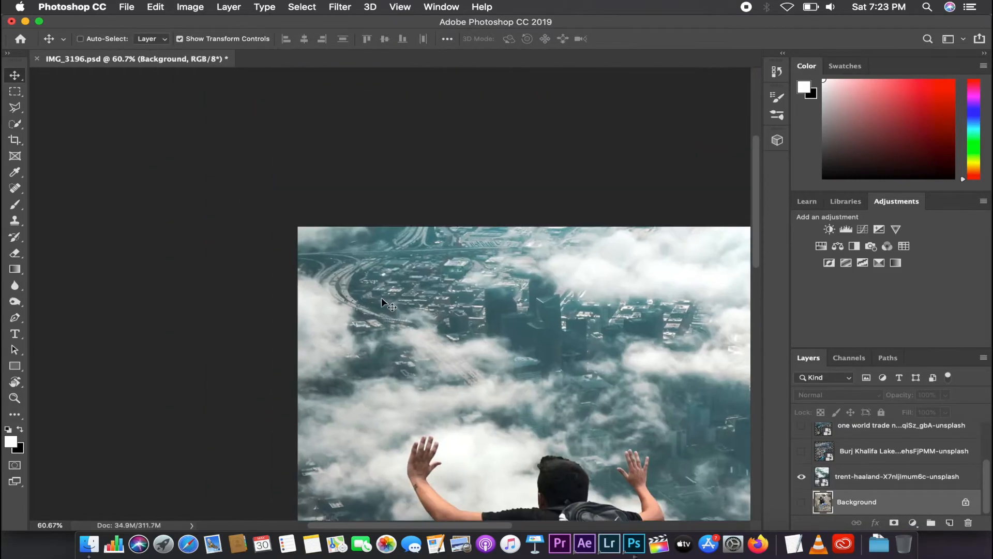
{"action": "scroll", "coordinate": [382, 297], "scroll_direction": "right", "scroll_amount": 5}
{"action": "scroll", "coordinate": [382, 297], "scroll_direction": "down", "scroll_amount": 10}
{"action": "scroll", "coordinate": [309, 268], "scroll_direction": "up", "scroll_amount": 4}
{"action": "scroll", "coordinate": [308, 267], "scroll_direction": "left", "scroll_amount": 6}
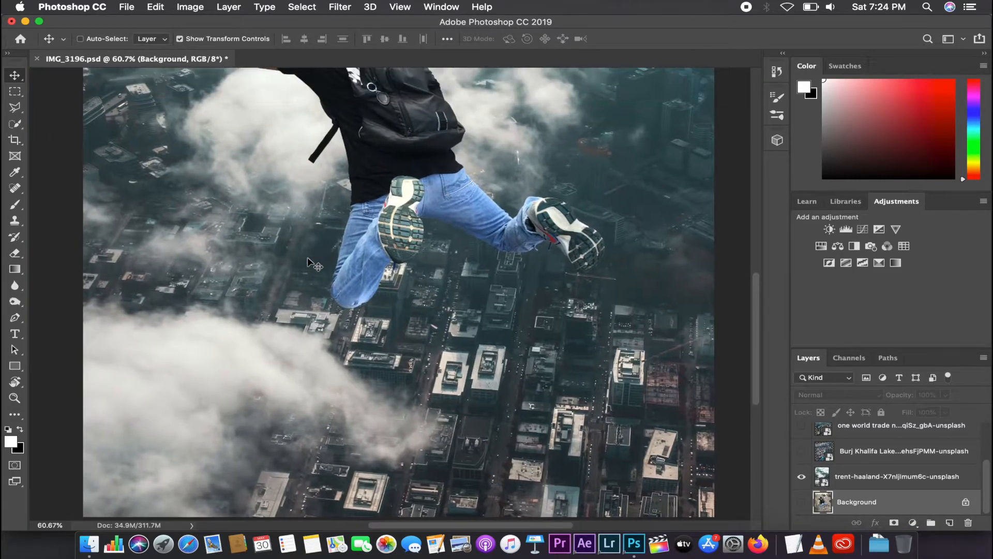
{"action": "scroll", "coordinate": [488, 235], "scroll_direction": "down", "scroll_amount": 3}
{"action": "scroll", "coordinate": [488, 235], "scroll_direction": "right", "scroll_amount": 4}
{"action": "scroll", "coordinate": [486, 231], "scroll_direction": "down", "scroll_amount": 3}
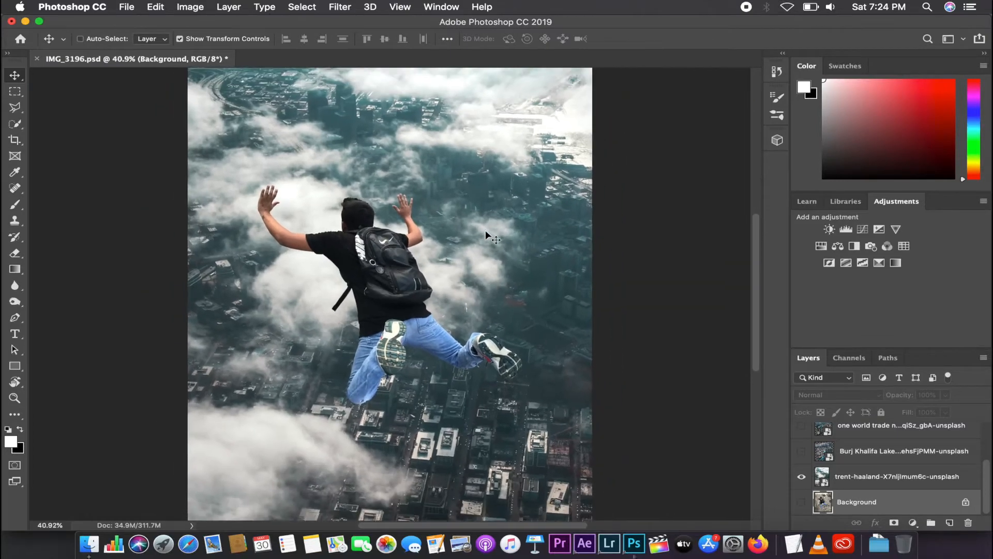
Duplicate the cloudy city layer, move the copy above the man's layer, and rasterize it for the Clone Stamp tool
{"action": "left_click", "coordinate": [843, 476]}
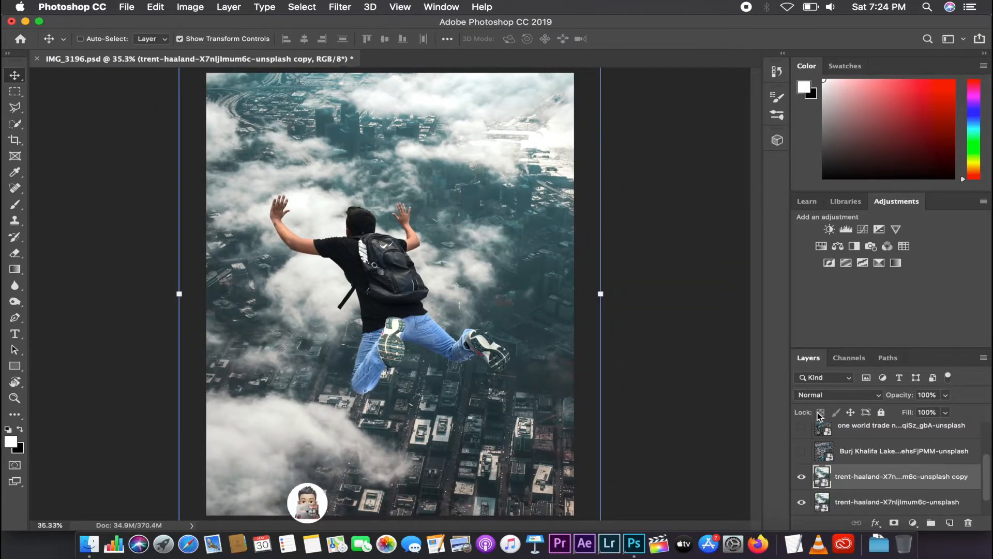
{"action": "left_click_drag", "start_coordinate": [906, 477], "coordinate": [882, 429]}
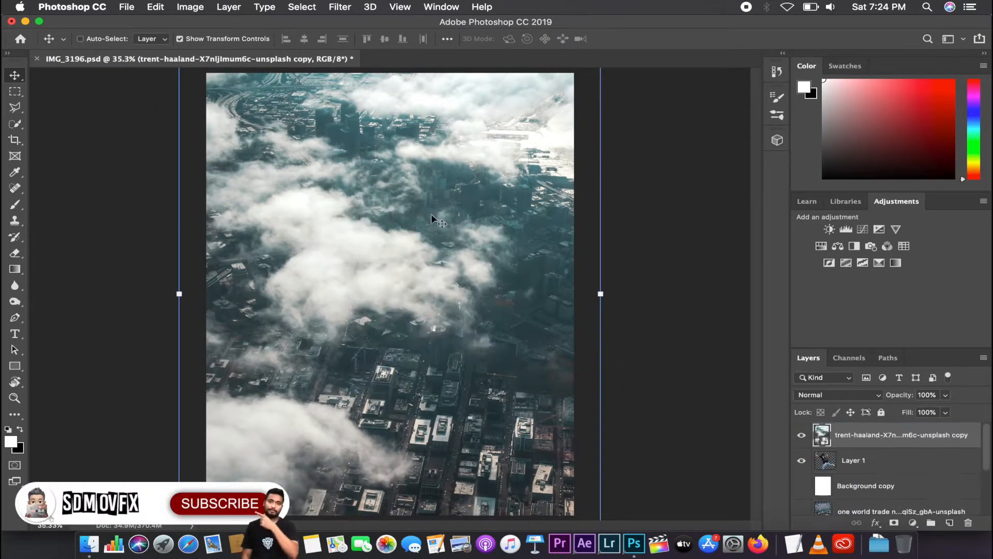
{"action": "key", "text": "s"}
{"action": "left_click", "coordinate": [335, 151]}
{"action": "key", "text": "Return"}
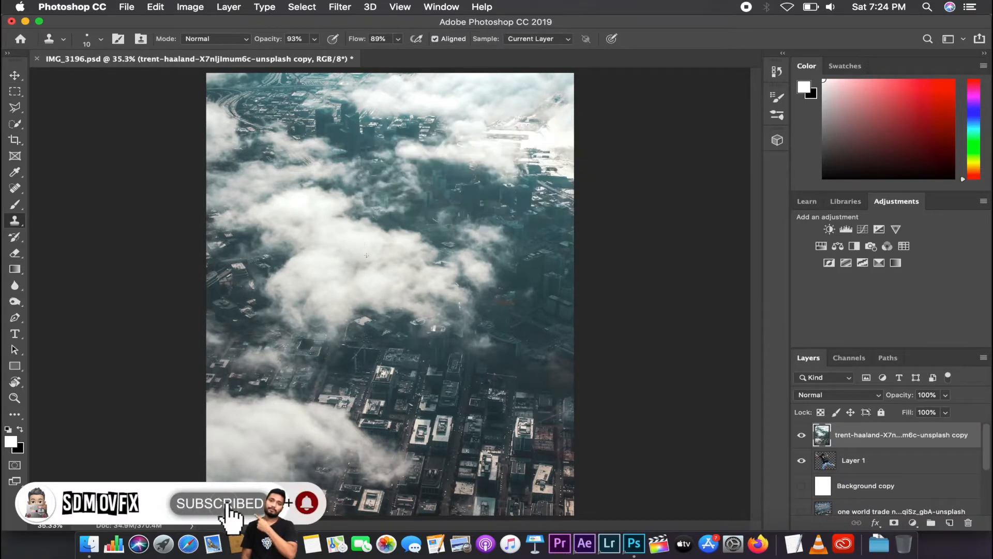
Shift the duplicated cloud layer aside to uncover part of the man, and reactivate the Clone Stamp tool
{"action": "key", "text": "e"}
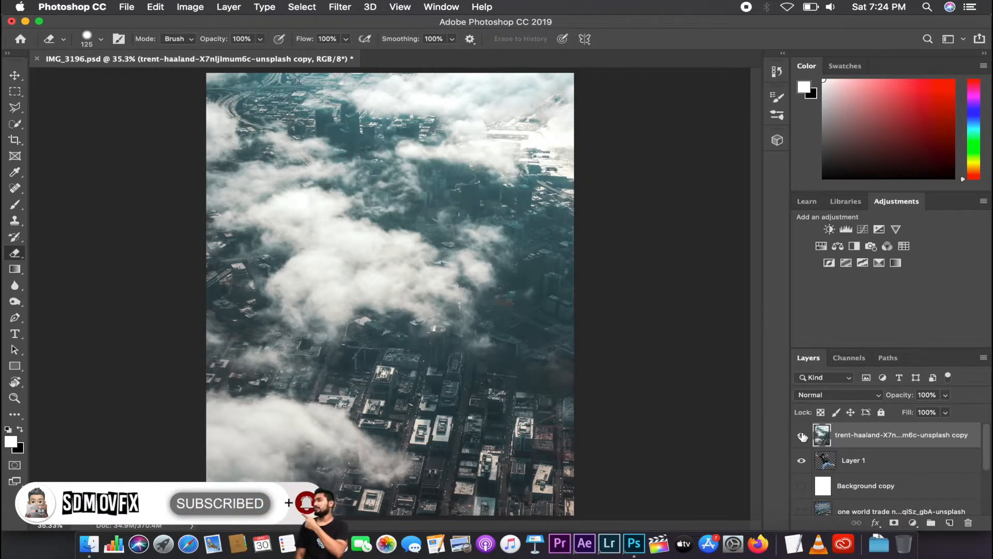
{"action": "key", "text": "v"}
{"action": "mouse_move", "coordinate": [477, 325]}
{"action": "left_mouse_down"}
{"action": "mouse_move", "coordinate": [290, 335]}
{"action": "mouse_move", "coordinate": [175, 359]}
{"action": "mouse_move", "coordinate": [302, 494]}
{"action": "mouse_move", "coordinate": [785, 385]}
{"action": "mouse_move", "coordinate": [549, 350]}
{"action": "mouse_move", "coordinate": [483, 317]}
{"action": "left_mouse_up"}
{"action": "key", "text": "s"}
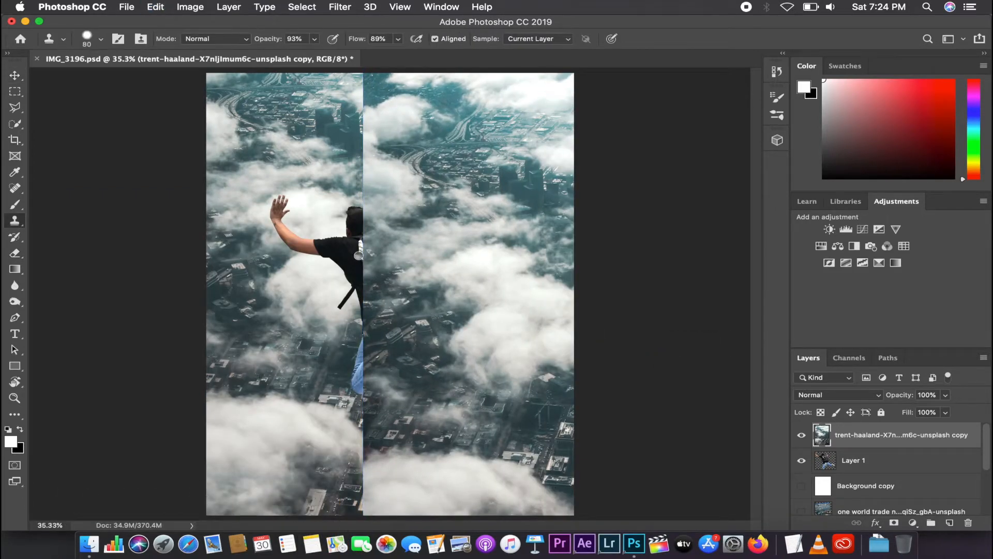
Try cloning clouds on the duplicated layer with a size 800 brush, undo the strokes, and delete that layer
{"action": "key", "text": "bracketright"}
{"action": "mouse_move", "coordinate": [258, 252]}
{"action": "left_mouse_down"}
{"action": "mouse_move", "coordinate": [258, 280]}
{"action": "mouse_move", "coordinate": [313, 273]}
{"action": "mouse_move", "coordinate": [330, 329]}
{"action": "left_mouse_up"}
{"action": "key", "text": "super+z"}
{"action": "left_click", "coordinate": [504, 271], "text": "alt"}
{"action": "key", "text": "super+z"}
{"action": "left_click", "coordinate": [417, 276], "text": "alt"}
{"action": "left_click", "coordinate": [324, 253]}
{"action": "key", "text": "BackSpace"}
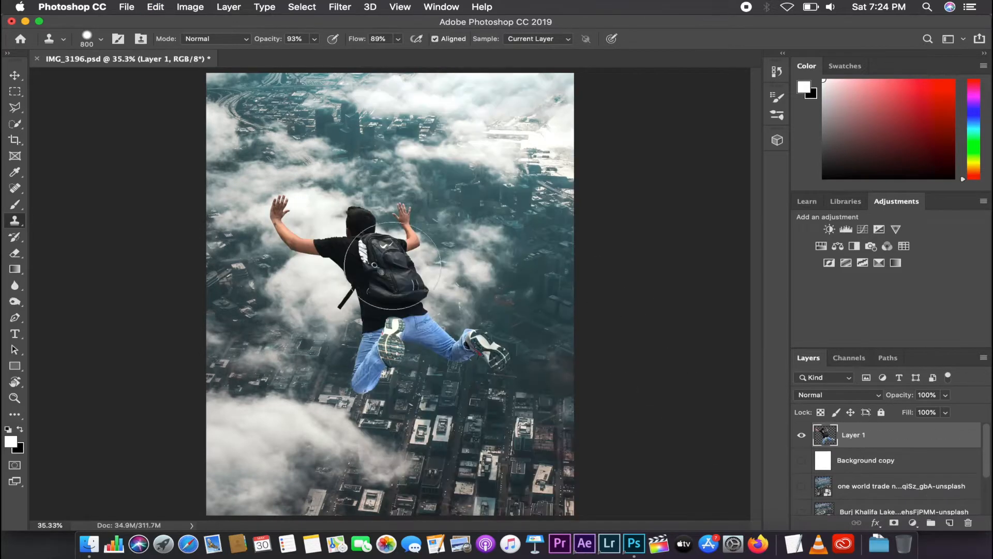
Remove the remaining cloudy city layer, and switch to Finder to preview the aerial photo of the desert city skyline
{"action": "scroll", "coordinate": [392, 265], "scroll_direction": "down", "scroll_amount": 3}
{"action": "scroll", "coordinate": [834, 456], "scroll_direction": "down", "scroll_amount": 2}
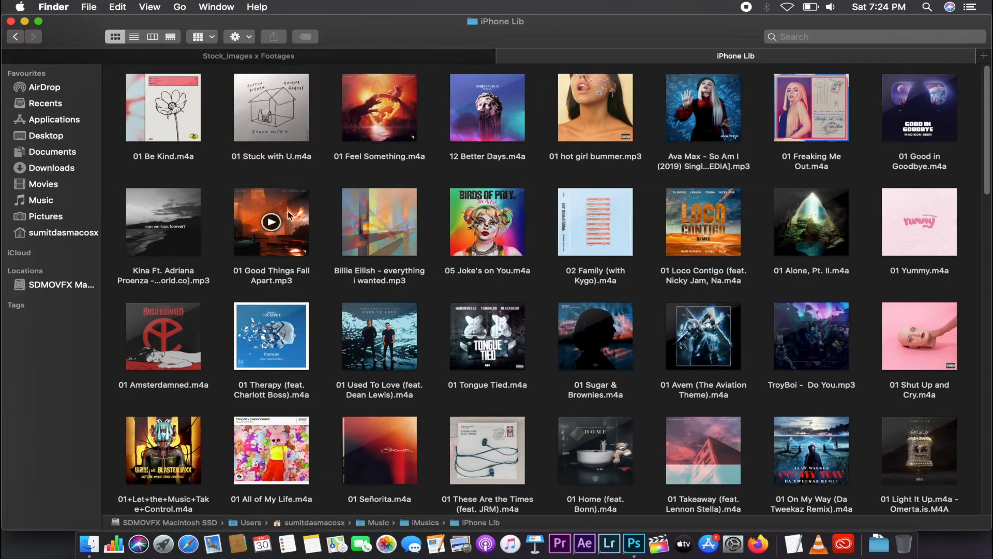
{"action": "left_click", "coordinate": [311, 56]}
{"action": "scroll", "coordinate": [350, 246], "scroll_direction": "down", "scroll_amount": 2}
{"action": "left_click", "coordinate": [161, 197]}
{"action": "key", "text": "space"}
{"action": "key", "text": "space"}
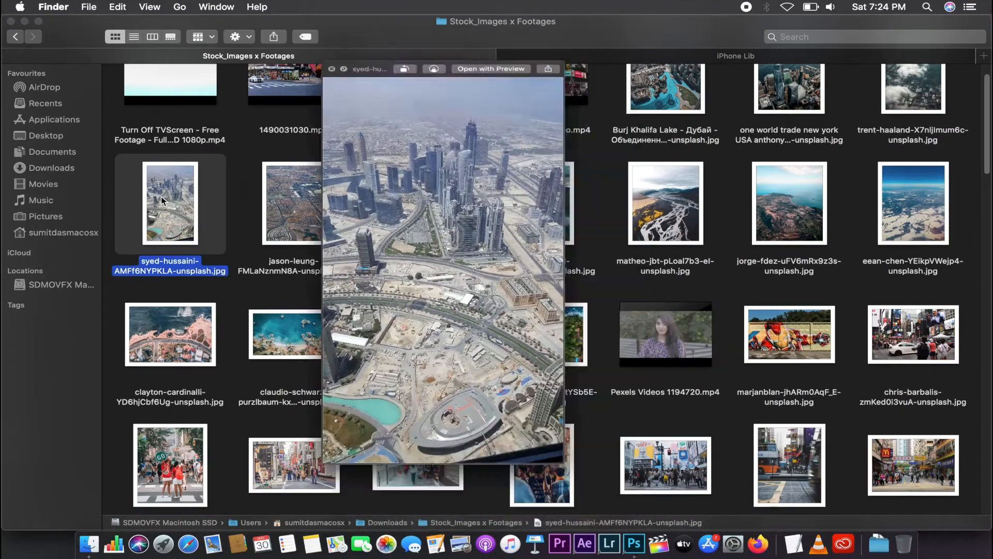
Place the desert city skyline photo behind the man in Photoshop, enlarge it to 109.99%, shift it upward, and apply the transform
{"action": "left_click_drag", "start_coordinate": [184, 211], "coordinate": [504, 342]}
{"action": "key", "text": "Return"}
{"action": "scroll", "coordinate": [390, 293], "scroll_direction": "up", "scroll_amount": 3}
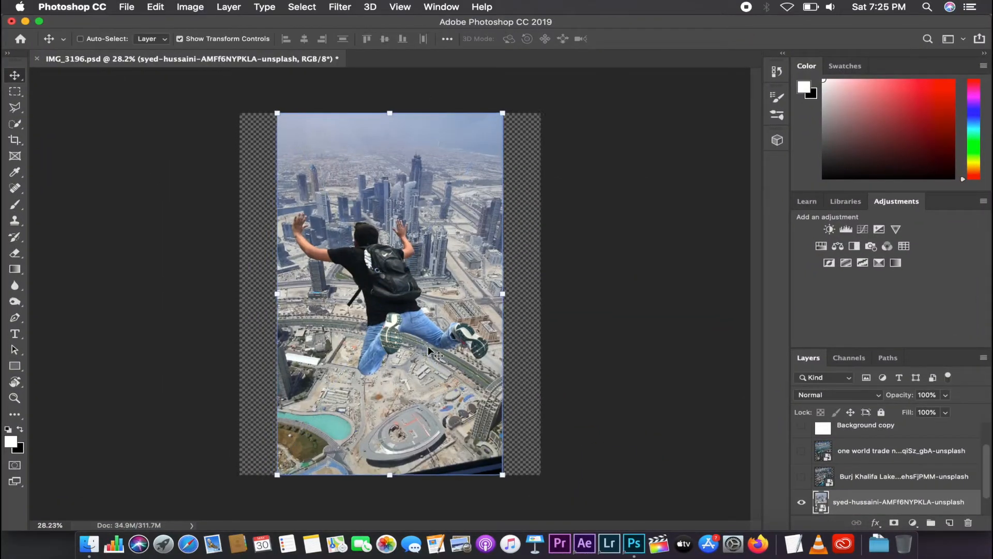
{"action": "scroll", "coordinate": [389, 293], "scroll_direction": "down", "scroll_amount": 4}
{"action": "left_click_drag", "start_coordinate": [293, 451], "coordinate": [199, 508]}
{"action": "left_click_drag", "start_coordinate": [381, 385], "coordinate": [405, 356]}
{"action": "left_click_drag", "start_coordinate": [270, 108], "coordinate": [230, 49]}
{"action": "scroll", "coordinate": [432, 264], "scroll_direction": "up", "scroll_amount": 3}
{"action": "left_click_drag", "start_coordinate": [432, 262], "coordinate": [452, 265]}
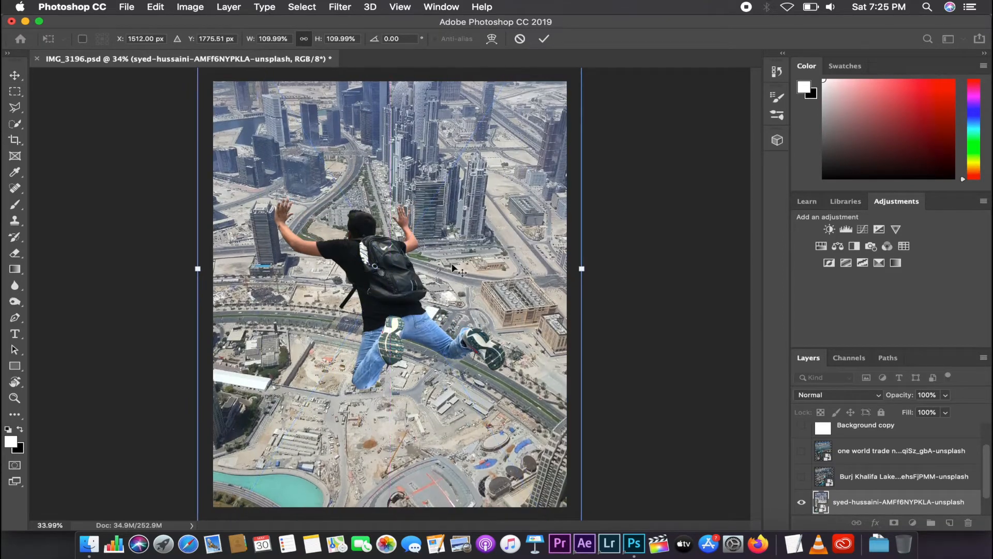
{"action": "key", "text": "Return"}
Delete the desert city skyline layer
{"action": "scroll", "coordinate": [880, 479], "scroll_direction": "down", "scroll_amount": 2}
{"action": "left_click", "coordinate": [861, 502]}
{"action": "left_click", "coordinate": [873, 476]}
{"action": "key", "text": "Delete"}
Switch to Finder and preview the dark green cloudy aerial photo and the brown coastal plain photo
{"action": "key", "text": "super+Tab"}
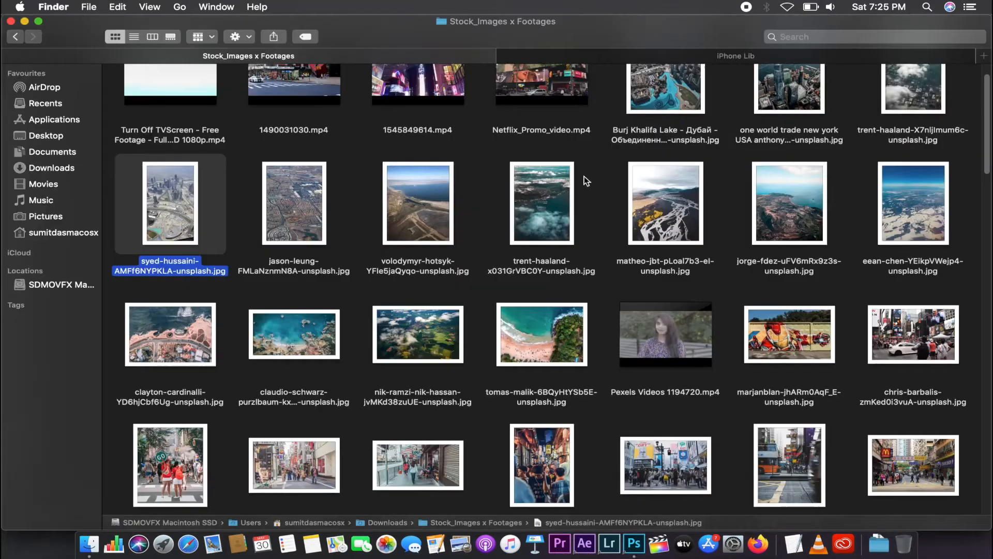
{"action": "scroll", "coordinate": [548, 194], "scroll_direction": "up", "scroll_amount": 1}
{"action": "left_click", "coordinate": [547, 195]}
{"action": "key", "text": "space"}
{"action": "key", "text": "space"}
{"action": "left_click", "coordinate": [446, 215]}
{"action": "key", "text": "space"}
{"action": "key", "text": "space"}
Preview the dense city street-grid aerial photo and the braided river landscape photo
{"action": "left_click", "coordinate": [294, 229]}
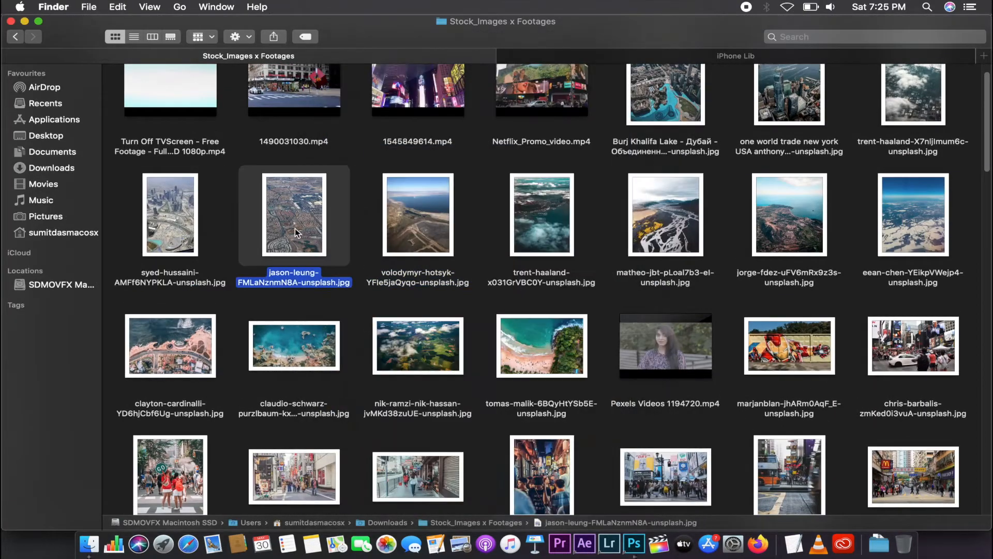
{"action": "key", "text": "space"}
{"action": "key", "text": "space"}
{"action": "left_click", "coordinate": [658, 201]}
{"action": "key", "text": "space"}
{"action": "key", "text": "space"}
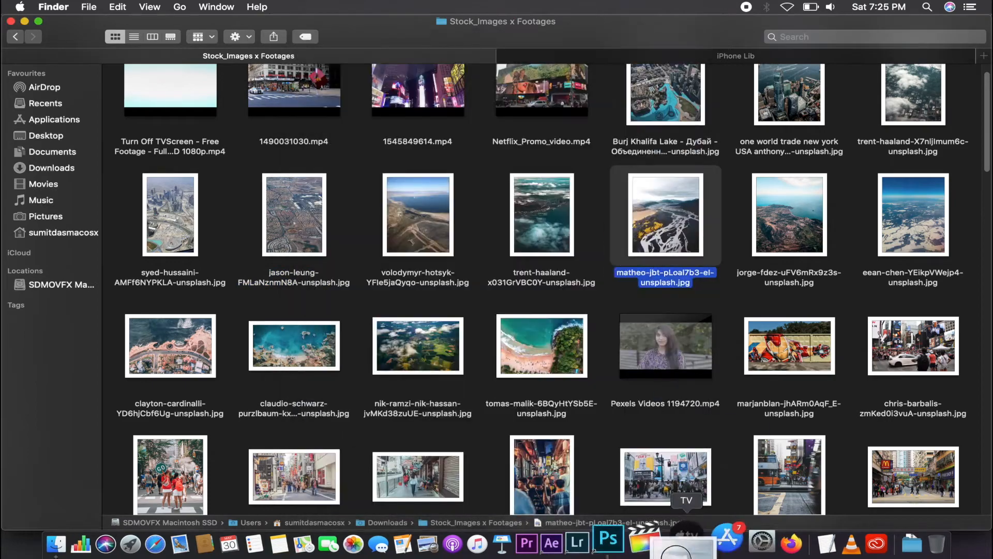
Place the braided river landscape photo behind the man in Photoshop, enlarge it to cover the canvas, and apply the transform
{"action": "left_click_drag", "start_coordinate": [659, 205], "coordinate": [501, 267]}
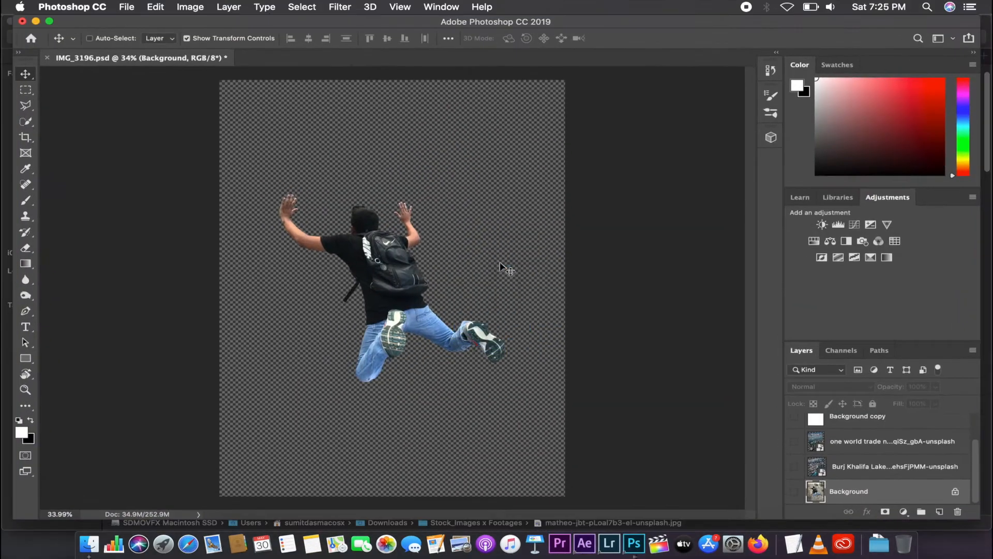
{"action": "key", "text": "Return"}
{"action": "scroll", "coordinate": [487, 192], "scroll_direction": "down", "scroll_amount": 4}
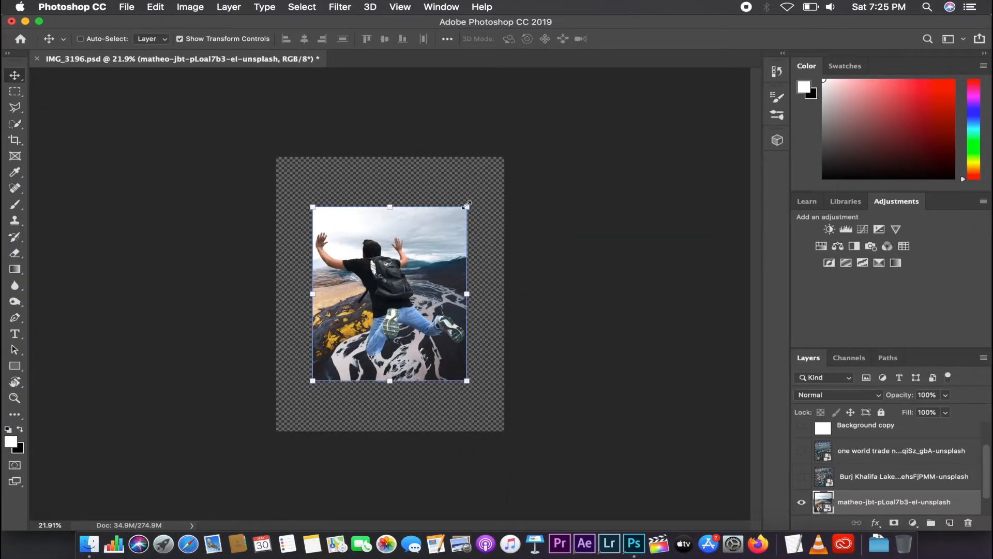
{"action": "left_click_drag", "start_coordinate": [467, 207], "coordinate": [566, 96]}
{"action": "left_click_drag", "start_coordinate": [504, 203], "coordinate": [454, 258]}
{"action": "scroll", "coordinate": [454, 257], "scroll_direction": "up", "scroll_amount": 3}
{"action": "scroll", "coordinate": [453, 258], "scroll_direction": "up", "scroll_amount": 3}
{"action": "key", "text": "Return"}
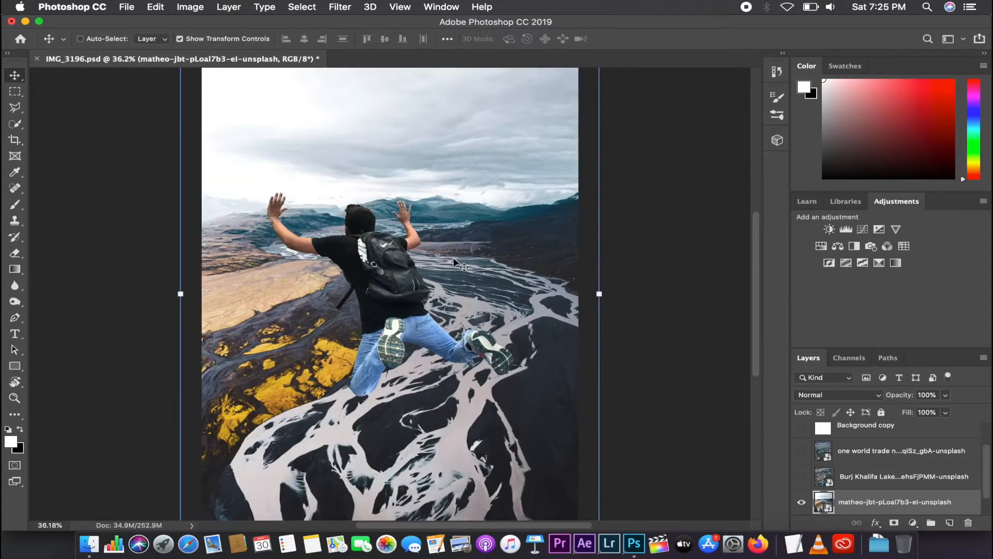
Select the Background layer and inspect the man's cut-out up close and in full view against the river landscape
{"action": "scroll", "coordinate": [895, 476], "scroll_direction": "down", "scroll_amount": 3}
{"action": "left_click", "coordinate": [857, 507]}
{"action": "scroll", "coordinate": [337, 221], "scroll_direction": "up", "scroll_amount": 6}
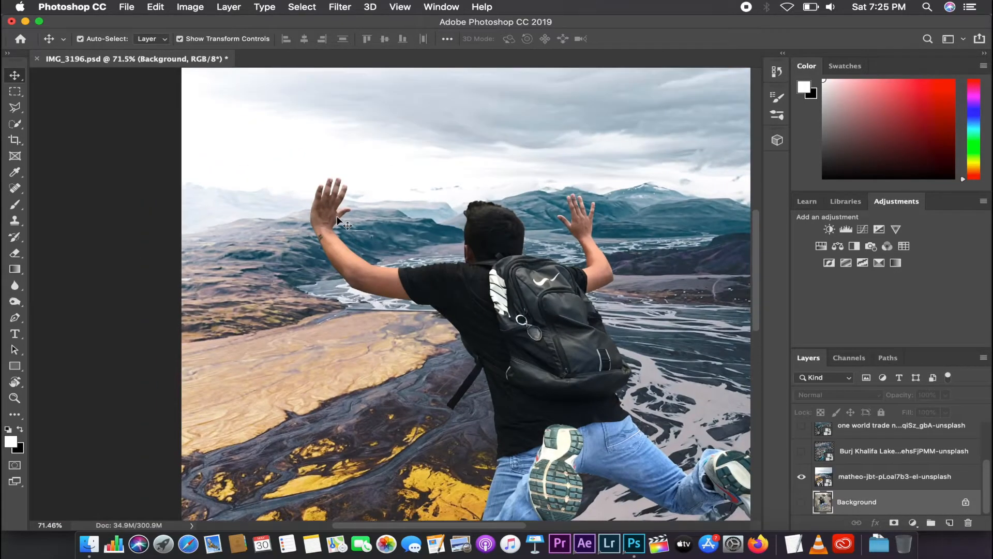
{"action": "key", "text": "super+minus"}
{"action": "key", "text": "super+plus"}
{"action": "key", "text": "super+plus"}
{"action": "key", "text": "super+minus"}
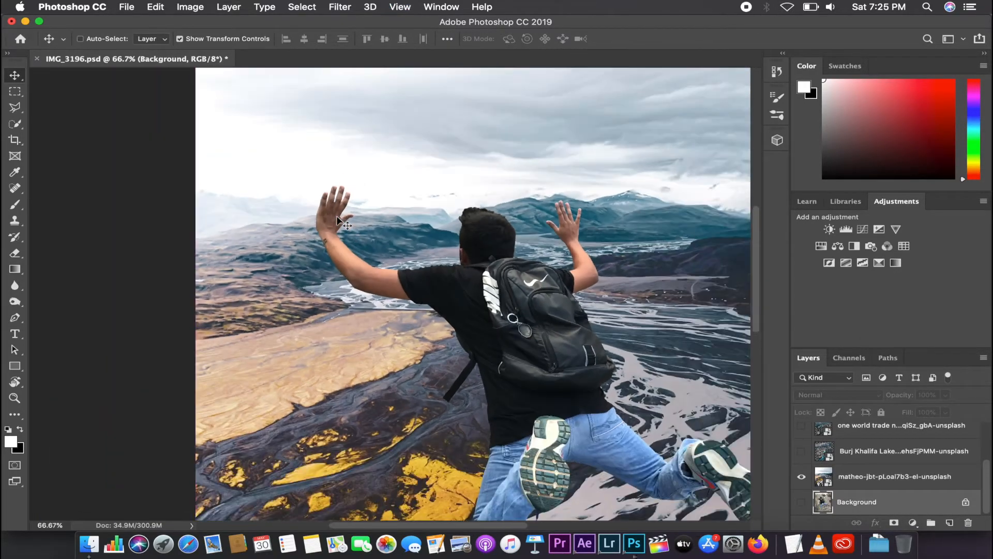
{"action": "scroll", "coordinate": [337, 220], "scroll_direction": "right", "scroll_amount": 3}
{"action": "scroll", "coordinate": [337, 221], "scroll_direction": "down", "scroll_amount": 3}
{"action": "key", "text": "super+minus"}
{"action": "key", "text": "super+minus"}
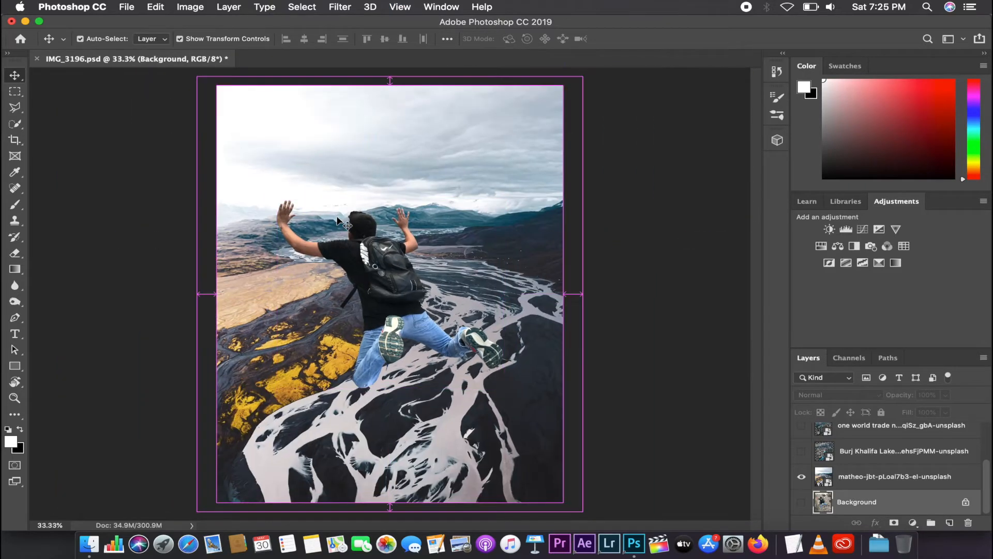
Rotate the river landscape photo about -12.5°, enlarge it to about 207.5%, reposition it to cover the canvas, and apply the transform
{"action": "key", "text": "super+plus"}
{"action": "key", "text": "super+minus"}
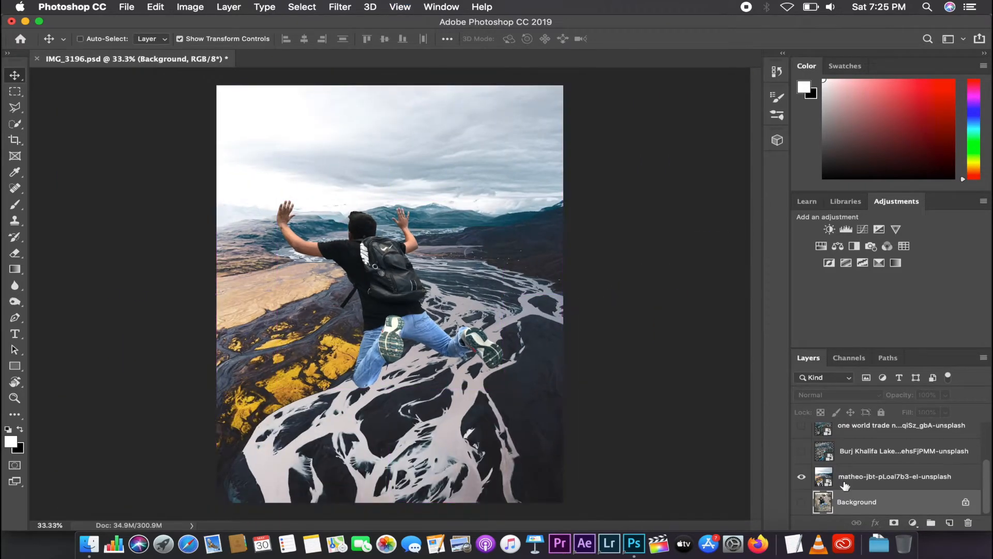
{"action": "left_click", "coordinate": [851, 477]}
{"action": "scroll", "coordinate": [391, 126], "scroll_direction": "down", "scroll_amount": 2}
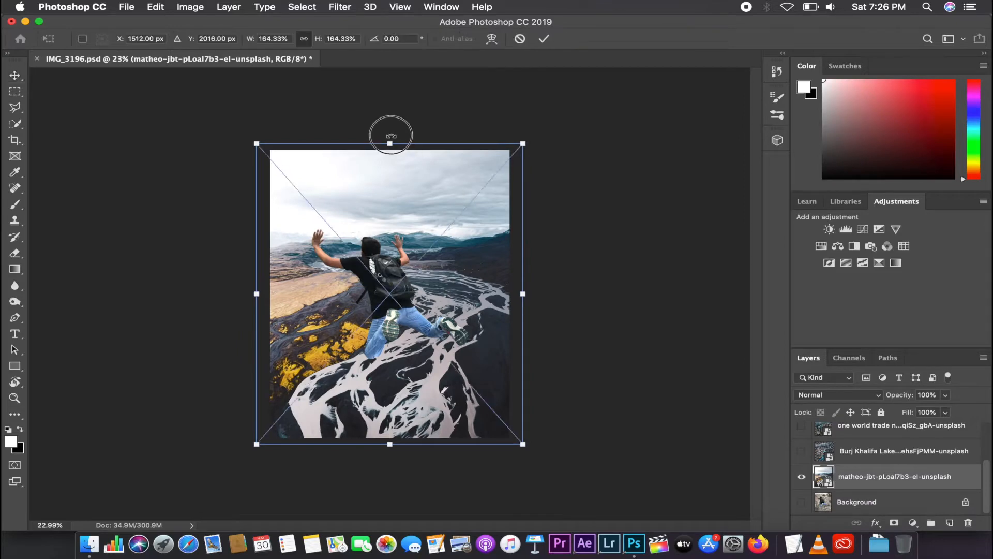
{"action": "left_click_drag", "start_coordinate": [391, 135], "coordinate": [341, 93]}
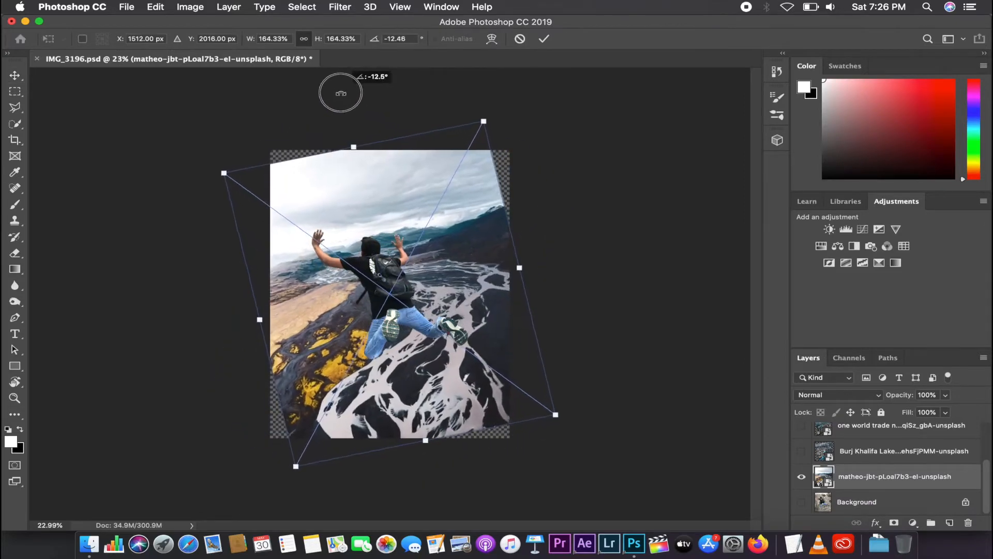
{"action": "left_click_drag", "start_coordinate": [301, 469], "coordinate": [219, 531]}
{"action": "left_click_drag", "start_coordinate": [430, 359], "coordinate": [445, 306]}
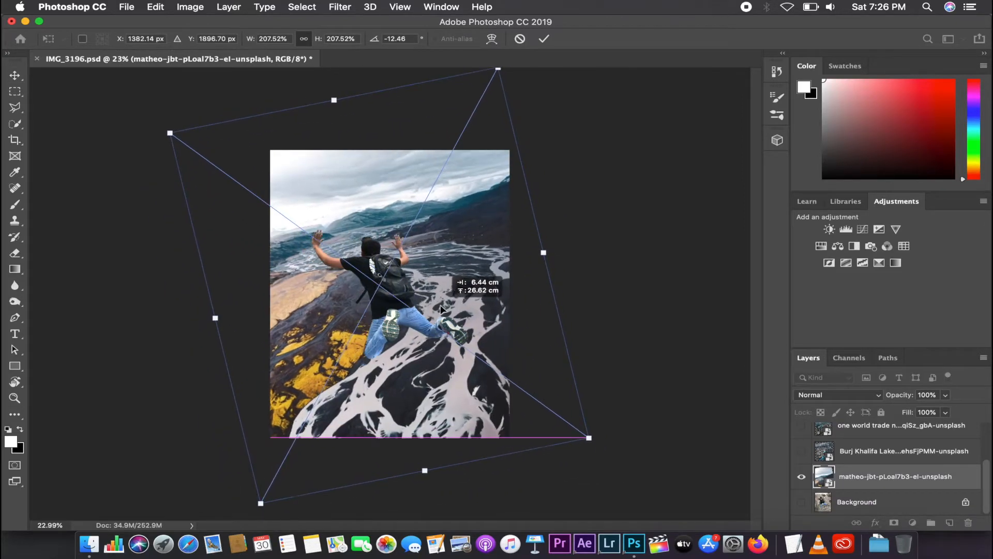
{"action": "key", "text": "Return"}
{"action": "scroll", "coordinate": [520, 305], "scroll_direction": "up", "scroll_amount": 3}
{"action": "scroll", "coordinate": [521, 305], "scroll_direction": "down", "scroll_amount": 4}
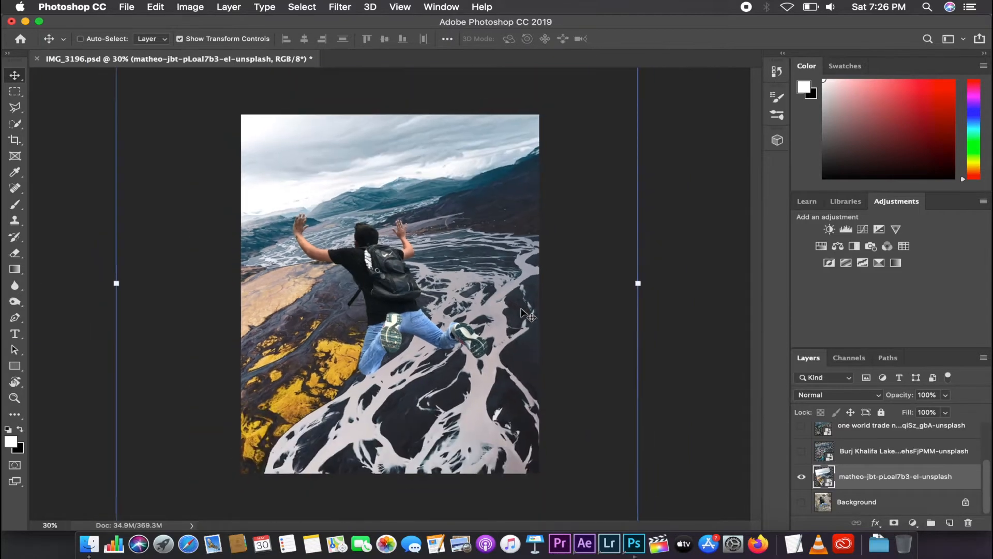
Scale the river landscape photo down to about 201%, set its rotation to about -12.4°, reposition it, and apply the transform
{"action": "left_click_drag", "start_coordinate": [549, 462], "coordinate": [537, 454]}
{"action": "left_click_drag", "start_coordinate": [551, 409], "coordinate": [538, 401]}
{"action": "left_click_drag", "start_coordinate": [417, 304], "coordinate": [426, 313]}
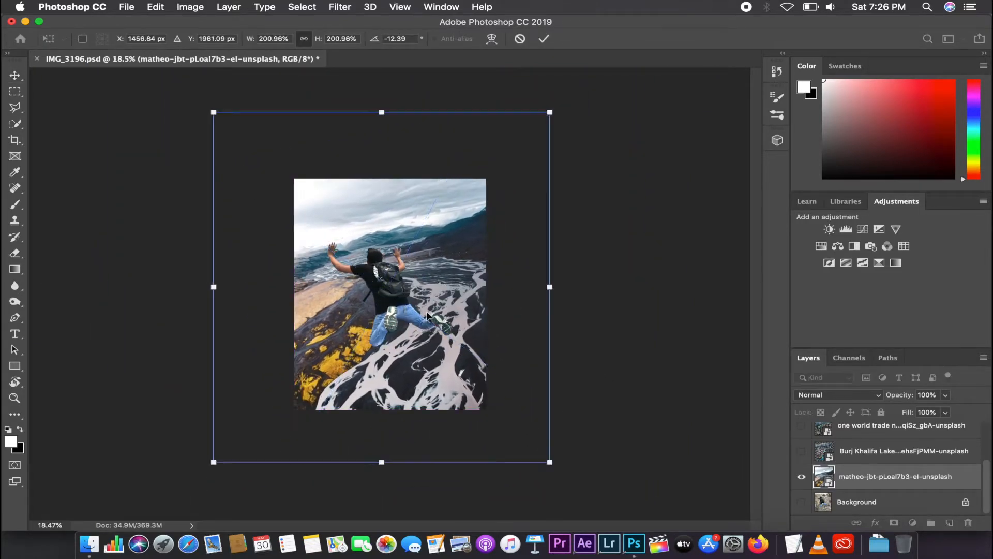
{"action": "key", "text": "Return"}
{"action": "scroll", "coordinate": [430, 316], "scroll_direction": "up", "scroll_amount": 3}
{"action": "scroll", "coordinate": [433, 319], "scroll_direction": "down", "scroll_amount": 1}
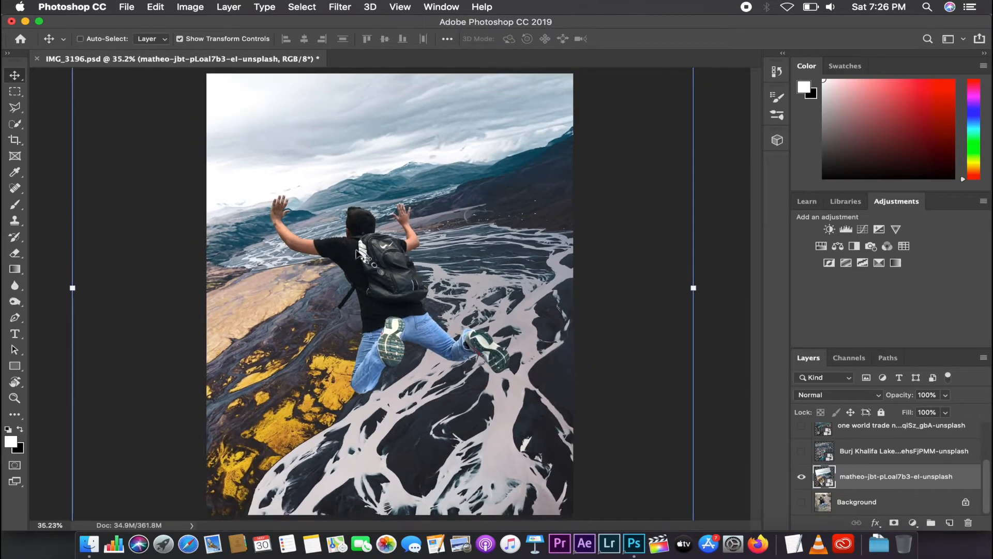
Adjust the river landscape photo's rotation to about -11.65° and apply the transform
{"action": "scroll", "coordinate": [368, 194], "scroll_direction": "down", "scroll_amount": 3}
{"action": "mouse_move", "coordinate": [397, 111]}
{"action": "left_mouse_down"}
{"action": "mouse_move", "coordinate": [414, 110]}
{"action": "mouse_move", "coordinate": [395, 99]}
{"action": "mouse_move", "coordinate": [419, 104]}
{"action": "mouse_move", "coordinate": [399, 94]}
{"action": "left_mouse_up"}
{"action": "key", "text": "Return"}
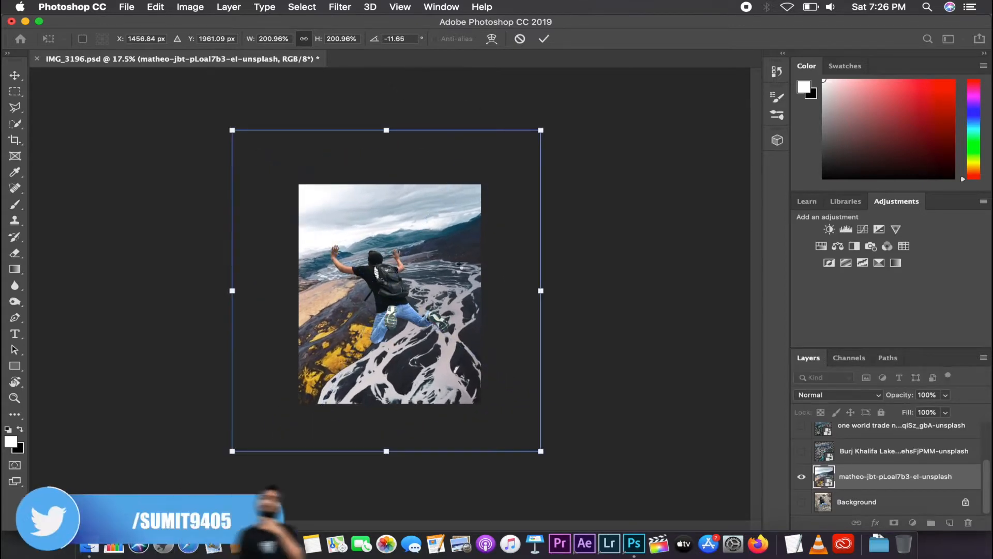
{"action": "scroll", "coordinate": [453, 273], "scroll_direction": "up", "scroll_amount": 5}
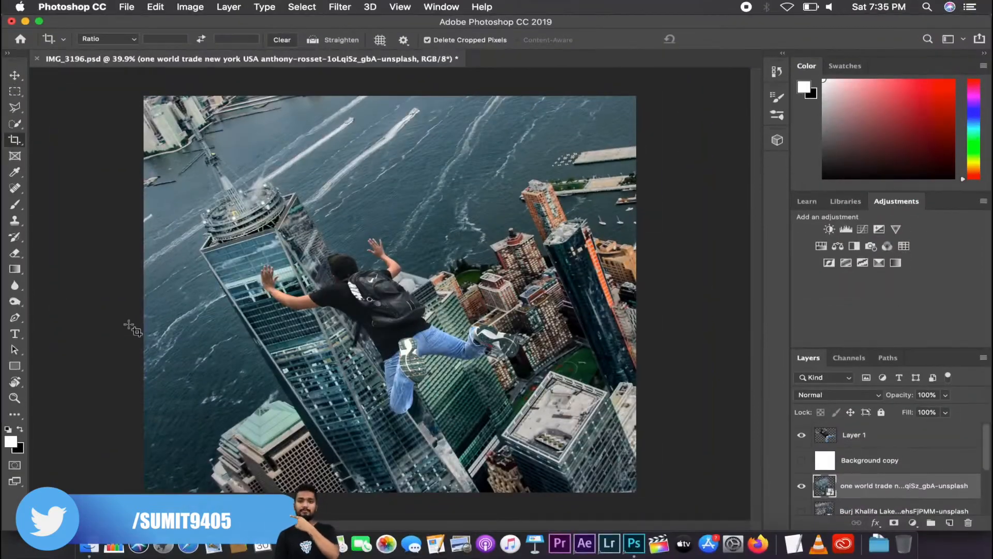
{"action": "scroll", "coordinate": [366, 295], "scroll_direction": "up", "scroll_amount": 3}
{"action": "scroll", "coordinate": [366, 295], "scroll_direction": "down", "scroll_amount": 4}
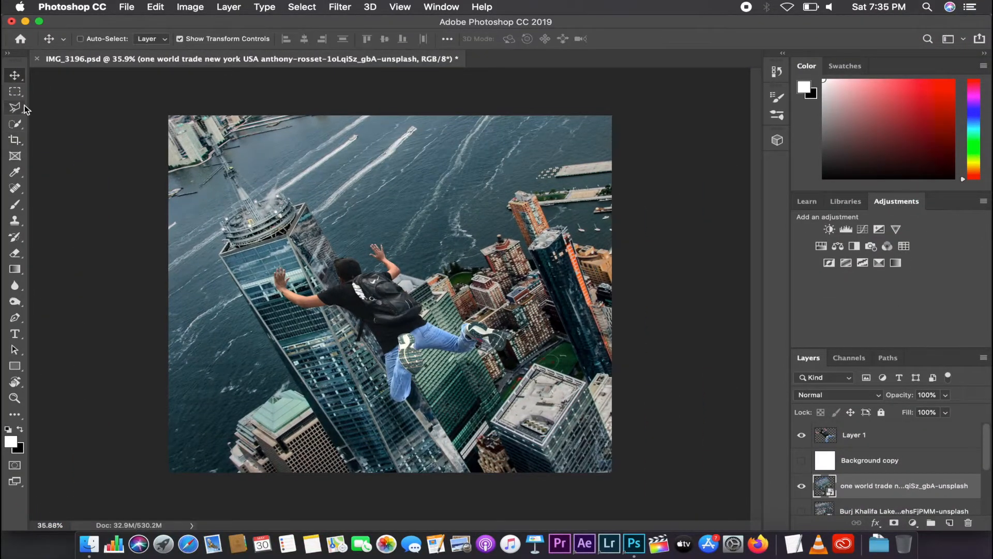
{"action": "key", "text": "c"}
{"action": "key", "text": "v"}
{"action": "left_click_drag", "start_coordinate": [392, 306], "coordinate": [429, 227]}
{"action": "key", "text": "super+z"}
Move the man on Layer 1 slightly upward over the city photo, and select the Background layer to check the composite
{"action": "left_click", "coordinate": [881, 441]}
{"action": "mouse_move", "coordinate": [405, 332]}
{"action": "left_mouse_down"}
{"action": "mouse_move", "coordinate": [449, 331]}
{"action": "mouse_move", "coordinate": [443, 339]}
{"action": "mouse_move", "coordinate": [416, 318]}
{"action": "mouse_move", "coordinate": [403, 323]}
{"action": "left_mouse_up"}
{"action": "scroll", "coordinate": [860, 496], "scroll_direction": "down", "scroll_amount": 5}
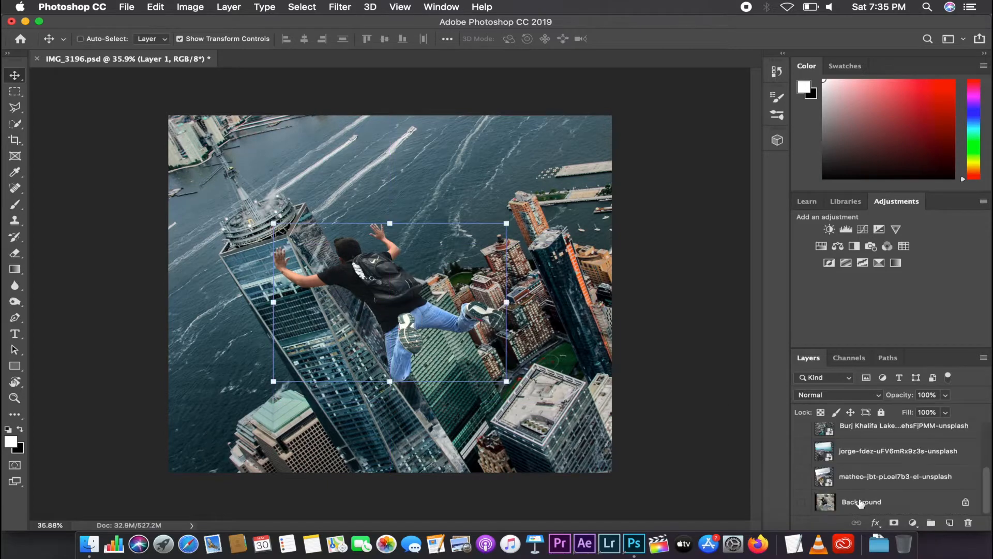
{"action": "left_click", "coordinate": [860, 503]}
{"action": "scroll", "coordinate": [465, 352], "scroll_direction": "down", "scroll_amount": 5}
{"action": "scroll", "coordinate": [465, 352], "scroll_direction": "up", "scroll_amount": 7}
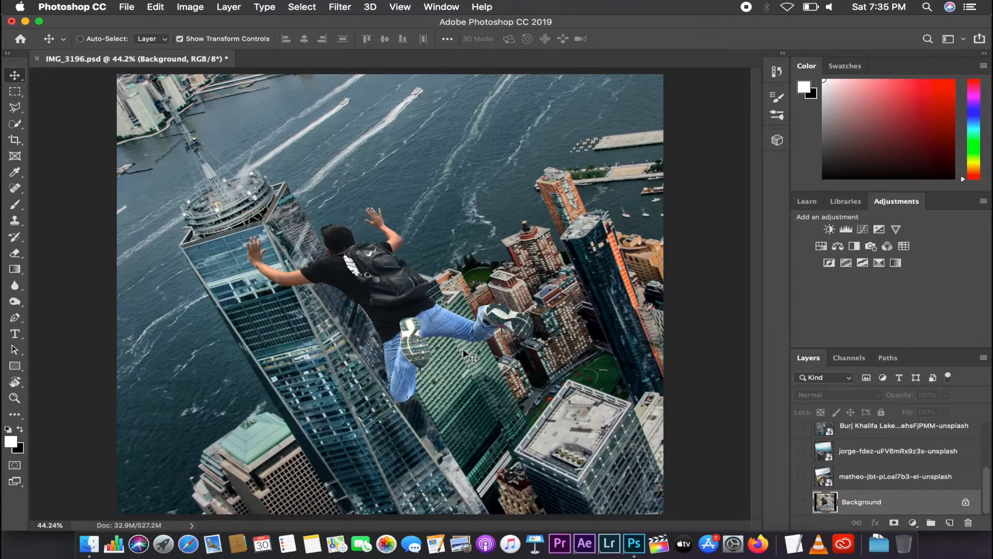
{"action": "scroll", "coordinate": [462, 349], "scroll_direction": "down", "scroll_amount": 2}
{"action": "scroll", "coordinate": [874, 470], "scroll_direction": "up", "scroll_amount": 1}
{"action": "scroll", "coordinate": [874, 470], "scroll_direction": "up", "scroll_amount": 2}
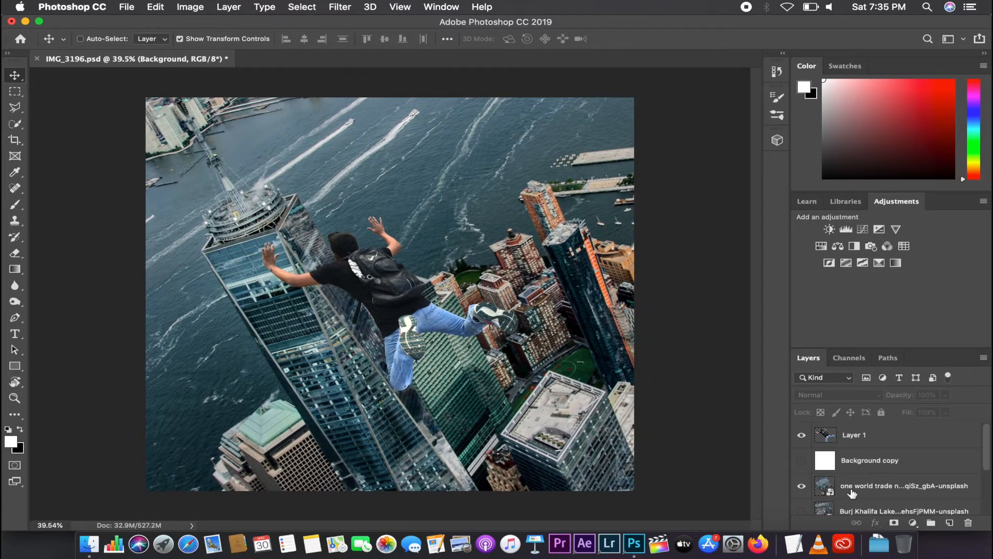
Select the One World Trade city photo layer, toggle its visibility to check it, and rasterize the layer
{"action": "left_click", "coordinate": [859, 453]}
{"action": "left_click", "coordinate": [801, 453]}
{"action": "left_click", "coordinate": [801, 453]}
{"action": "left_click", "coordinate": [190, 7]}
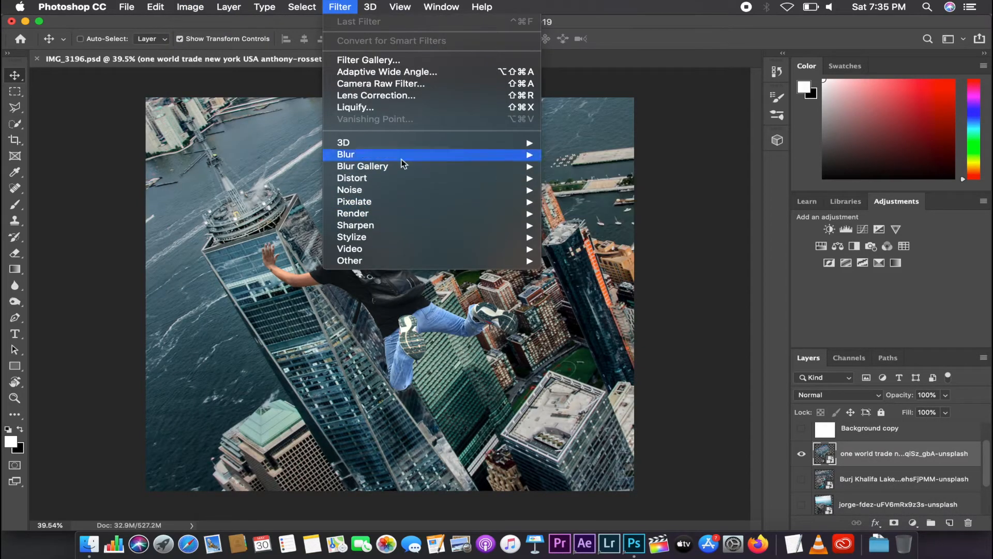
{"action": "right_click", "coordinate": [871, 446]}
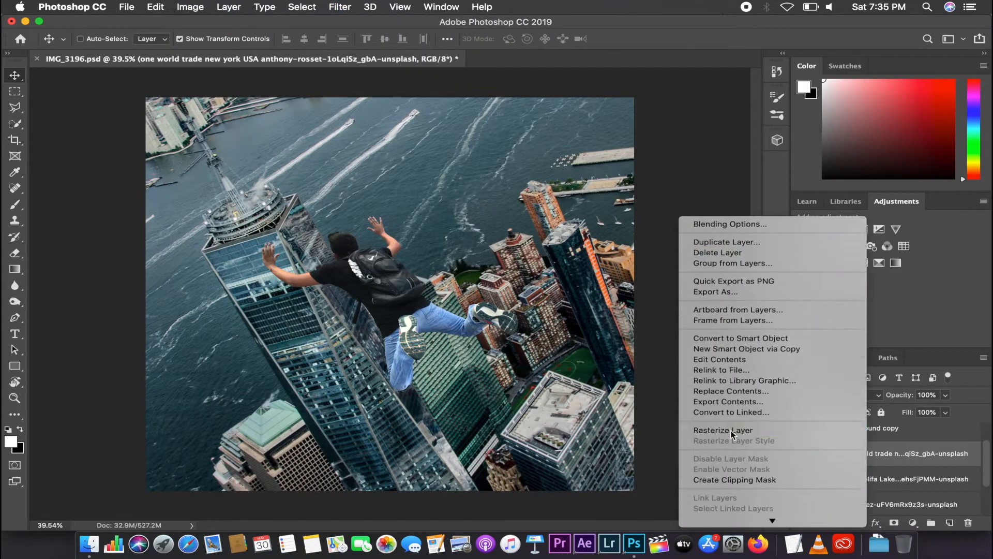
{"action": "left_click", "coordinate": [731, 431]}
Apply the basic Blur filter to the rasterized One World Trade city layer
{"action": "left_click", "coordinate": [340, 7]}
{"action": "mouse_move", "coordinate": [491, 154]}
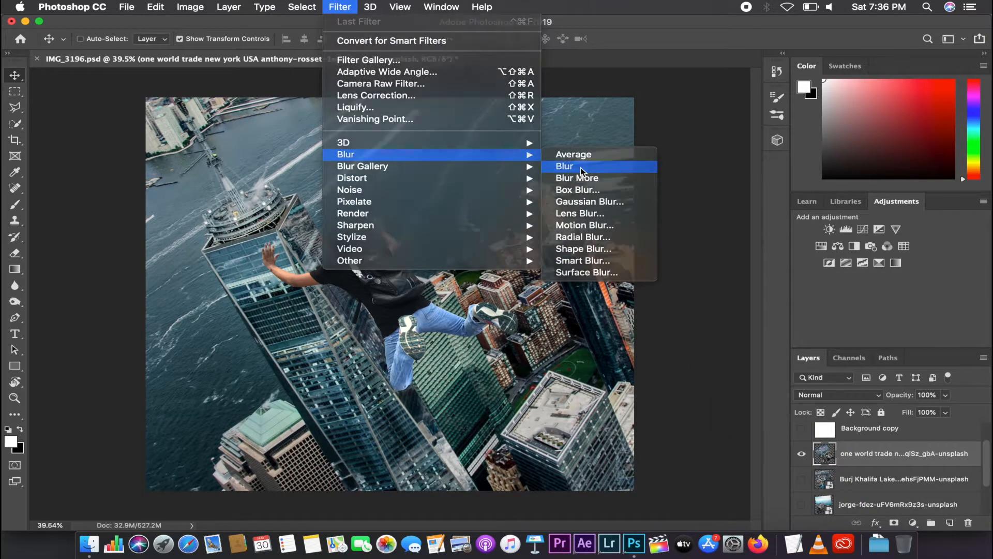
{"action": "left_click", "coordinate": [580, 167]}
Try a Lens Blur on the city layer with focal distance 69, a Square (4) iris, radius 21 and brightness 22
{"action": "left_click", "coordinate": [340, 7]}
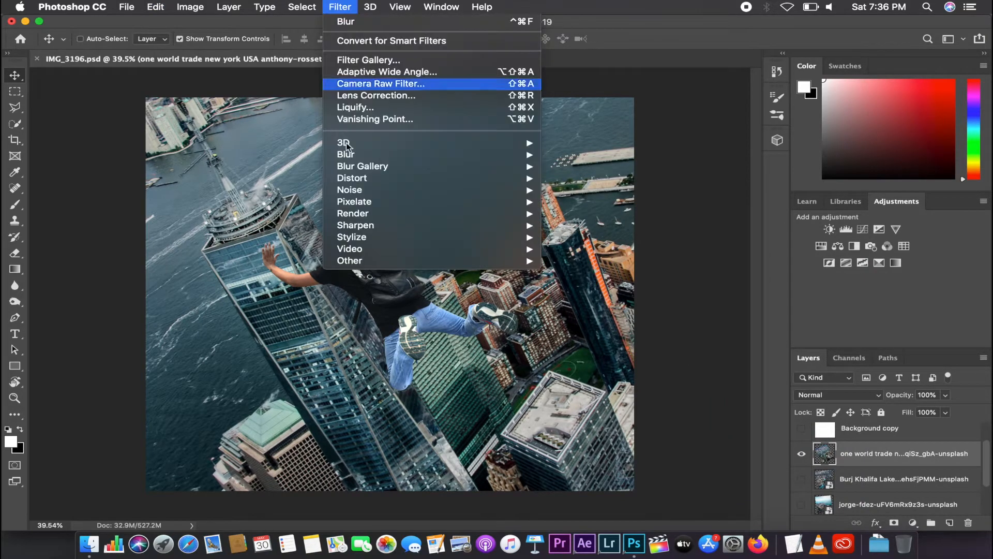
{"action": "mouse_move", "coordinate": [492, 154]}
{"action": "left_click", "coordinate": [595, 214]}
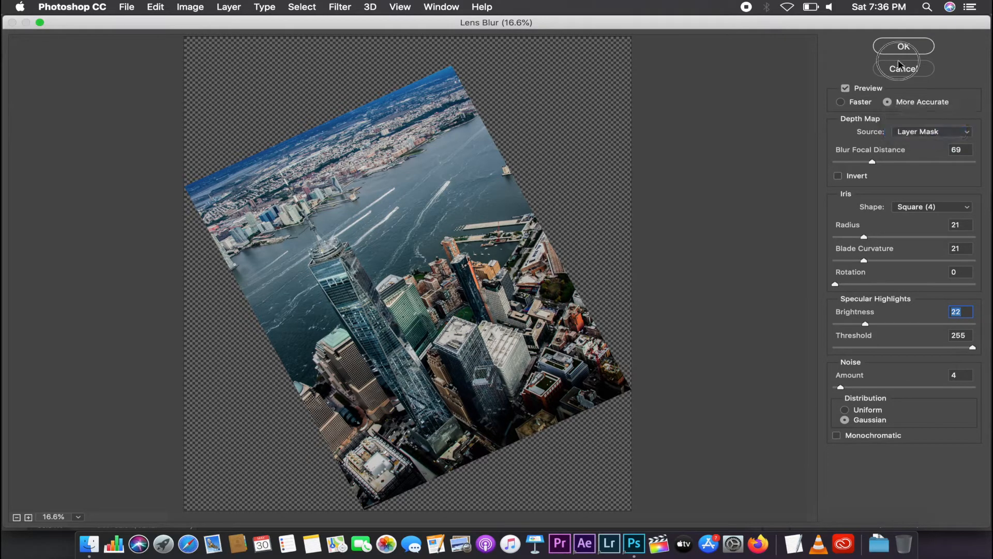
{"action": "left_click", "coordinate": [891, 71]}
{"action": "scroll", "coordinate": [338, 268], "scroll_direction": "up", "scroll_amount": 5}
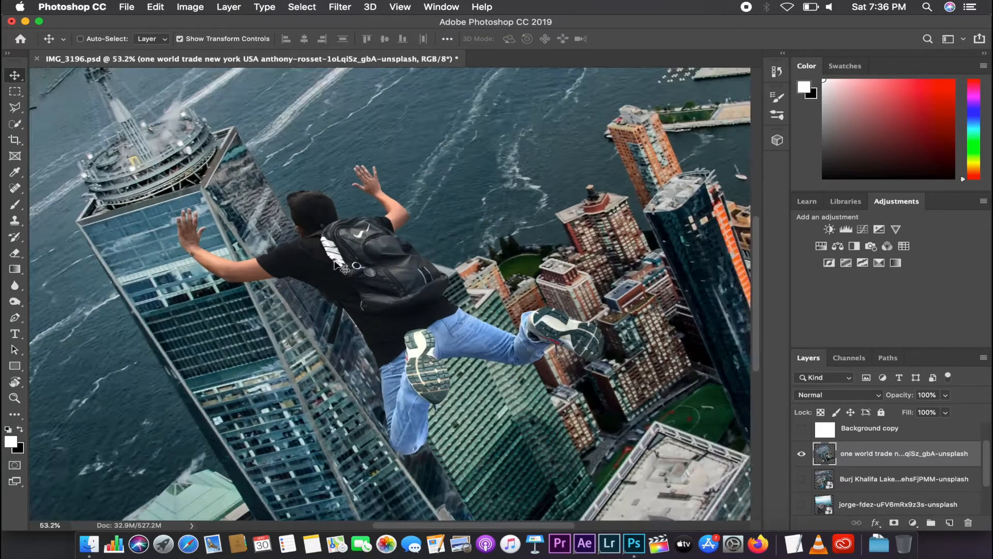
{"action": "scroll", "coordinate": [335, 265], "scroll_direction": "down", "scroll_amount": 3}
{"action": "scroll", "coordinate": [339, 269], "scroll_direction": "down", "scroll_amount": 3}
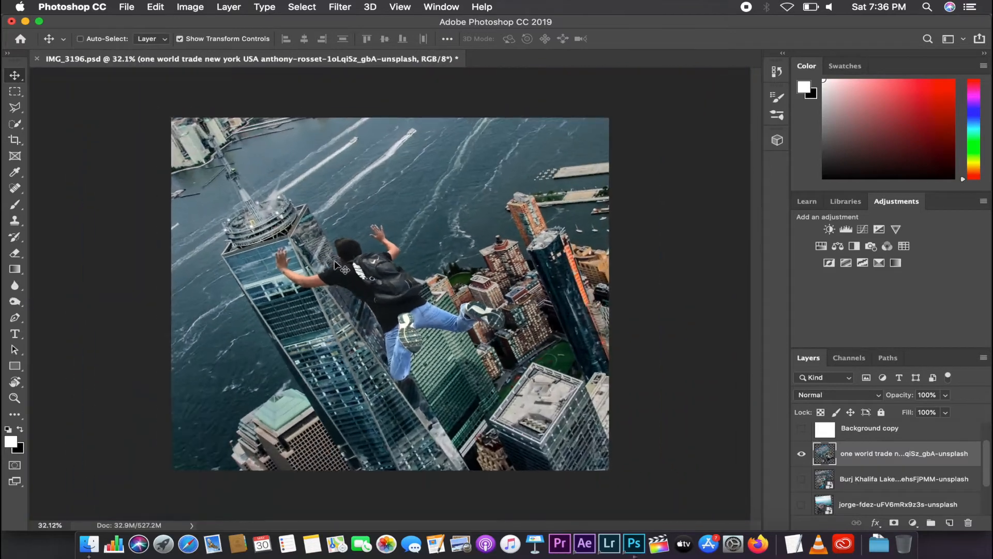
{"action": "scroll", "coordinate": [339, 268], "scroll_direction": "up", "scroll_amount": 1}
Try a Box Blur with a 15-pixel radius on the city layer
{"action": "left_click", "coordinate": [340, 7]}
{"action": "mouse_move", "coordinate": [365, 155]}
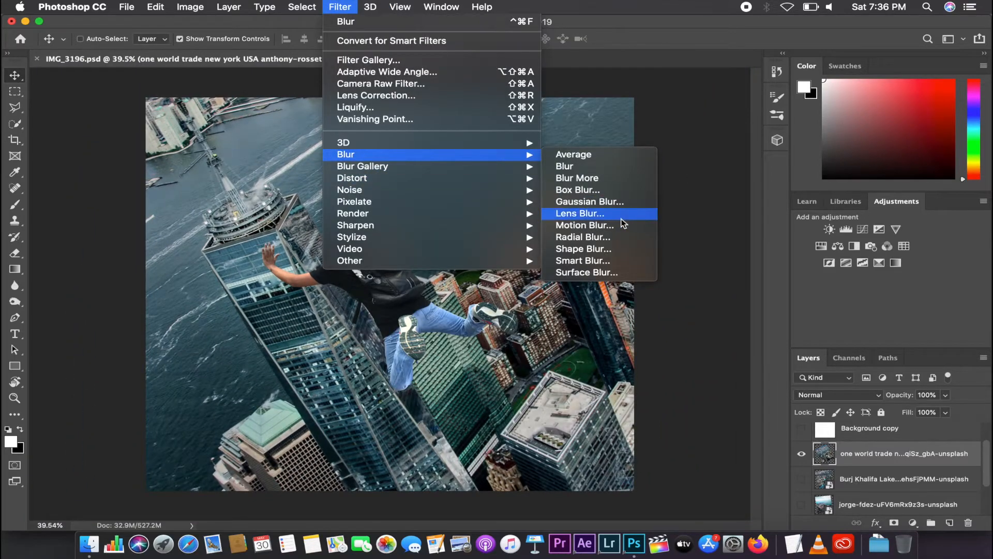
{"action": "left_click", "coordinate": [602, 188]}
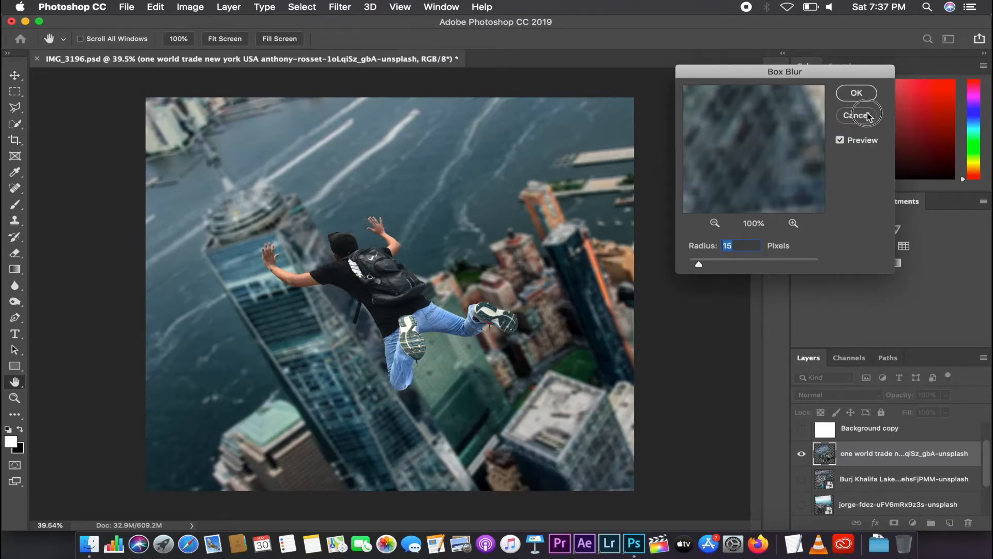
{"action": "left_click", "coordinate": [869, 115]}
Try a Lens Blur on the city layer with focal distance 48, a Triangle (3) iris and threshold 79
{"action": "left_click", "coordinate": [340, 7]}
{"action": "mouse_move", "coordinate": [414, 154]}
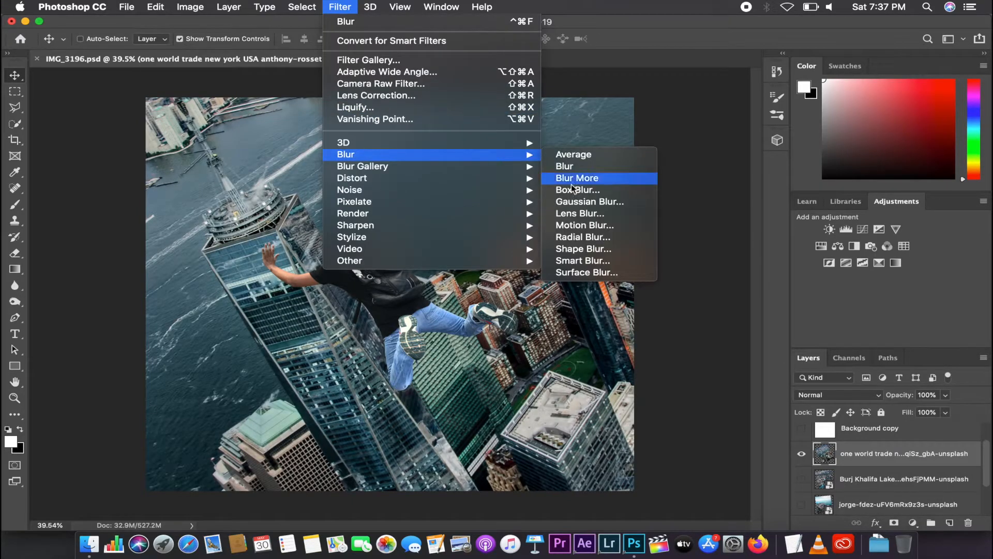
{"action": "left_click", "coordinate": [578, 215]}
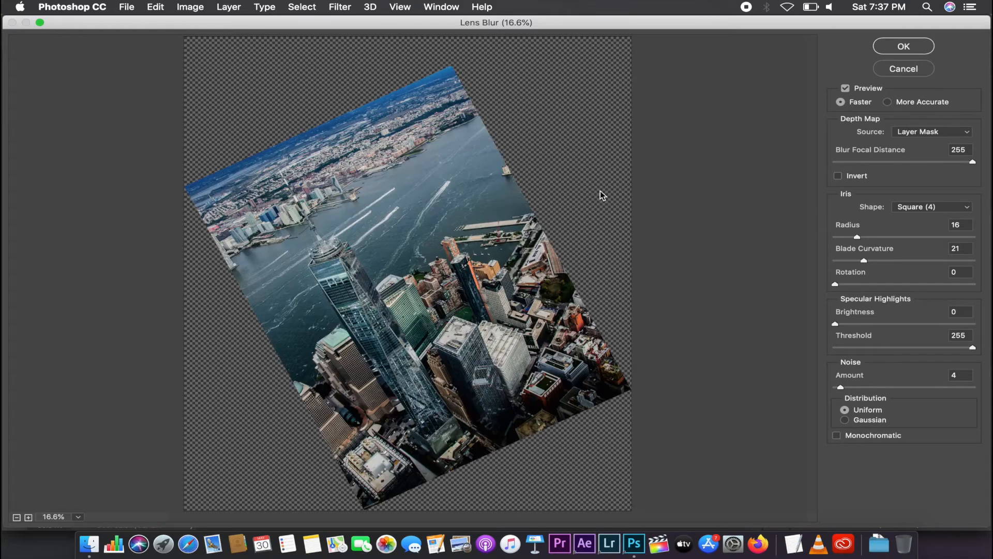
{"action": "left_click", "coordinate": [957, 206]}
{"action": "left_click", "coordinate": [956, 200]}
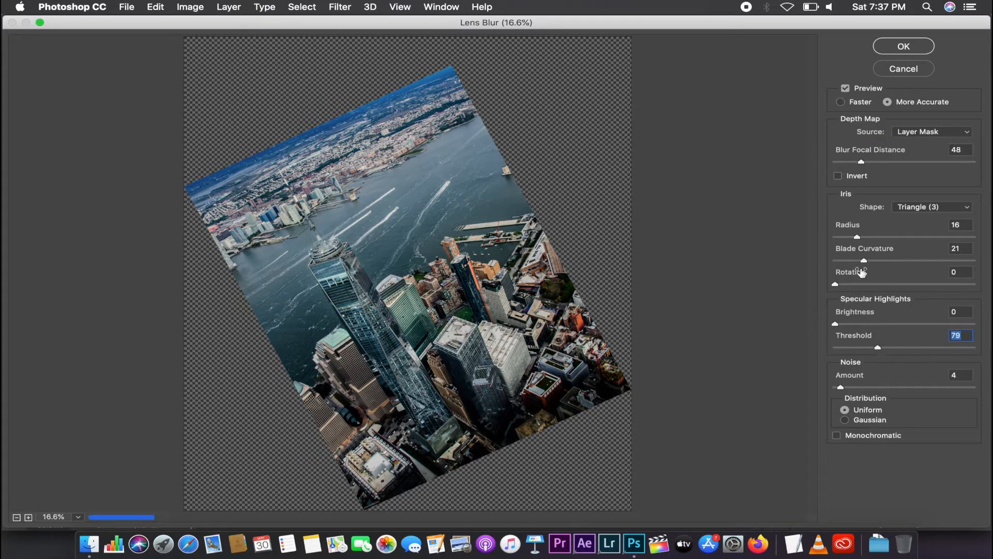
{"action": "left_click", "coordinate": [934, 207]}
{"action": "left_click", "coordinate": [934, 207]}
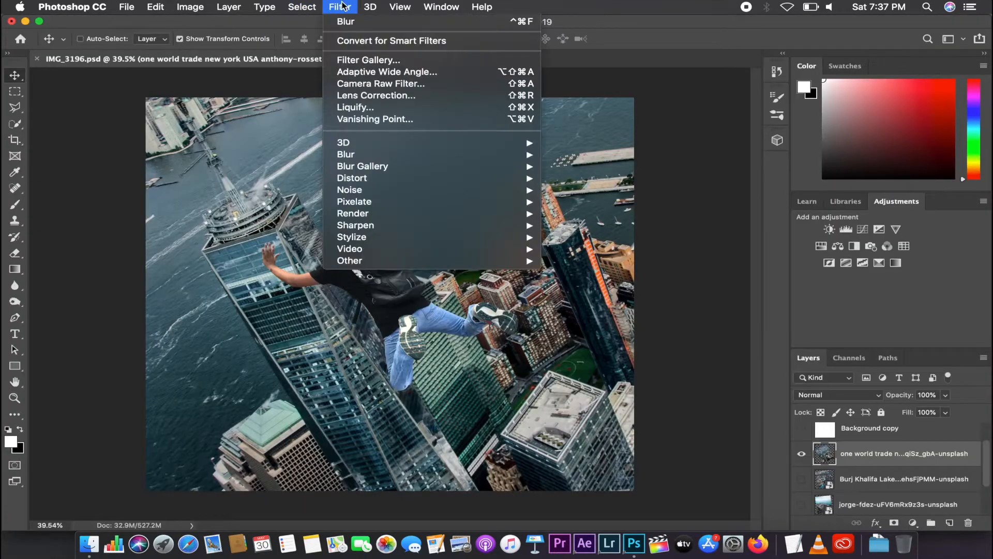
Apply a subtle Gaussian Blur to the One World Trade city layer, check it around the man, and save the document
{"action": "mouse_move", "coordinate": [367, 158]}
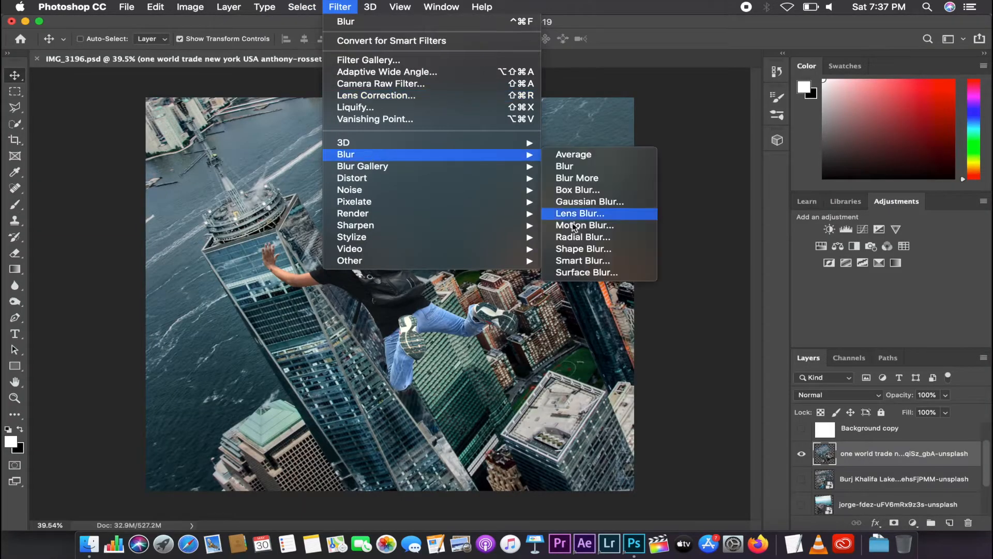
{"action": "left_click", "coordinate": [596, 206]}
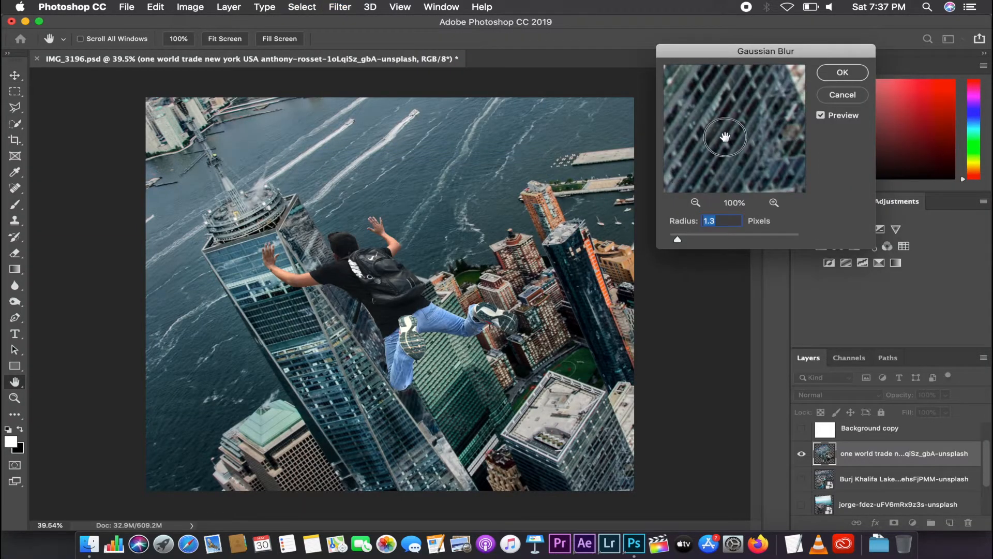
{"action": "mouse_move", "coordinate": [685, 242]}
{"action": "left_mouse_down"}
{"action": "mouse_move", "coordinate": [768, 239]}
{"action": "mouse_move", "coordinate": [691, 236]}
{"action": "left_mouse_up"}
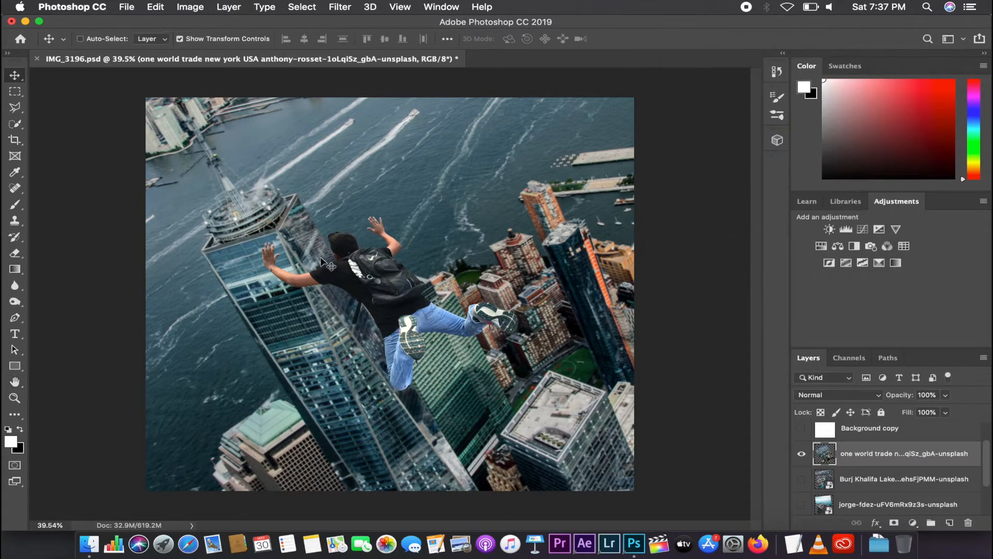
{"action": "scroll", "coordinate": [439, 284], "scroll_direction": "up", "scroll_amount": 3}
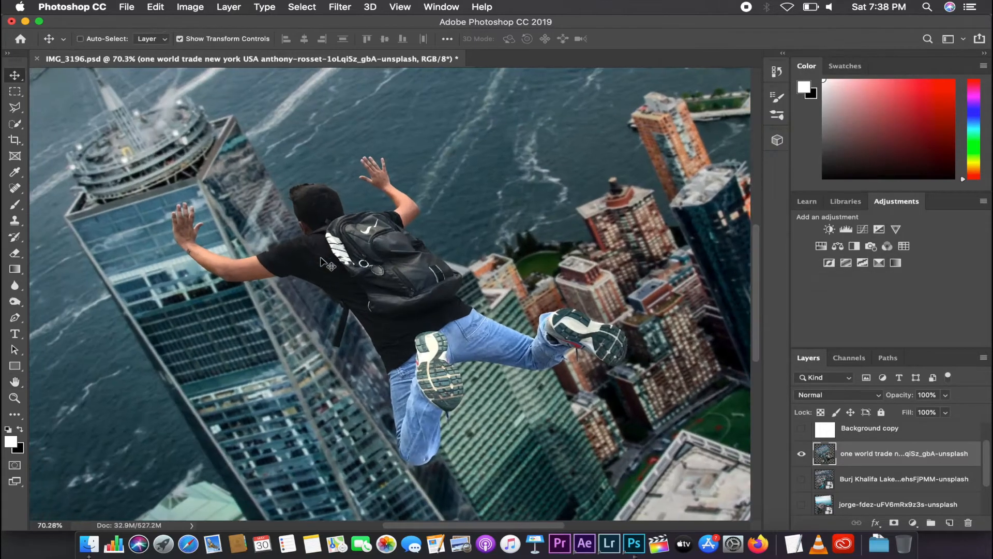
{"action": "key", "text": "ctrl+0"}
{"action": "scroll", "coordinate": [446, 288], "scroll_direction": "up", "scroll_amount": 3}
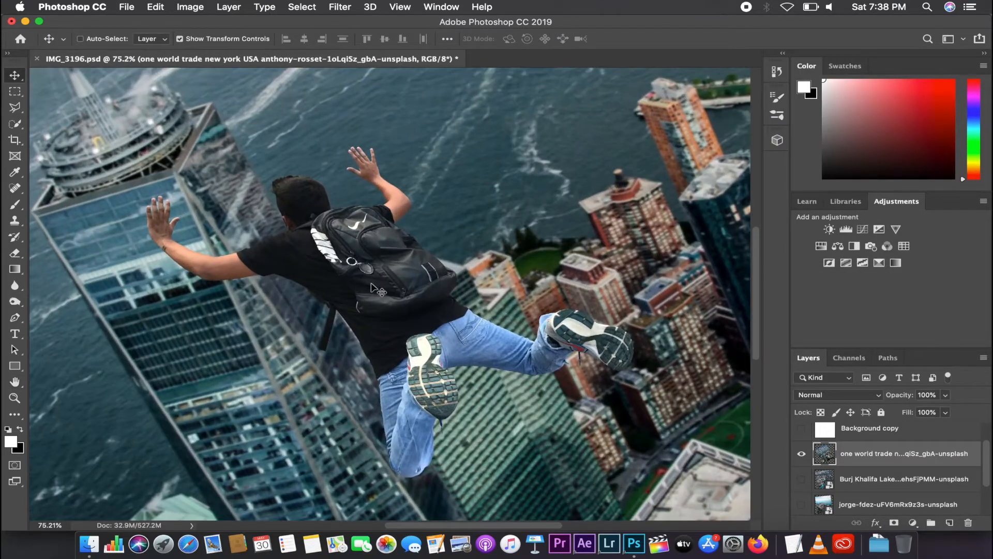
{"action": "scroll", "coordinate": [393, 289], "scroll_direction": "down", "scroll_amount": 4}
{"action": "scroll", "coordinate": [371, 286], "scroll_direction": "down", "scroll_amount": 2}
{"action": "key", "text": "ctrl+s"}
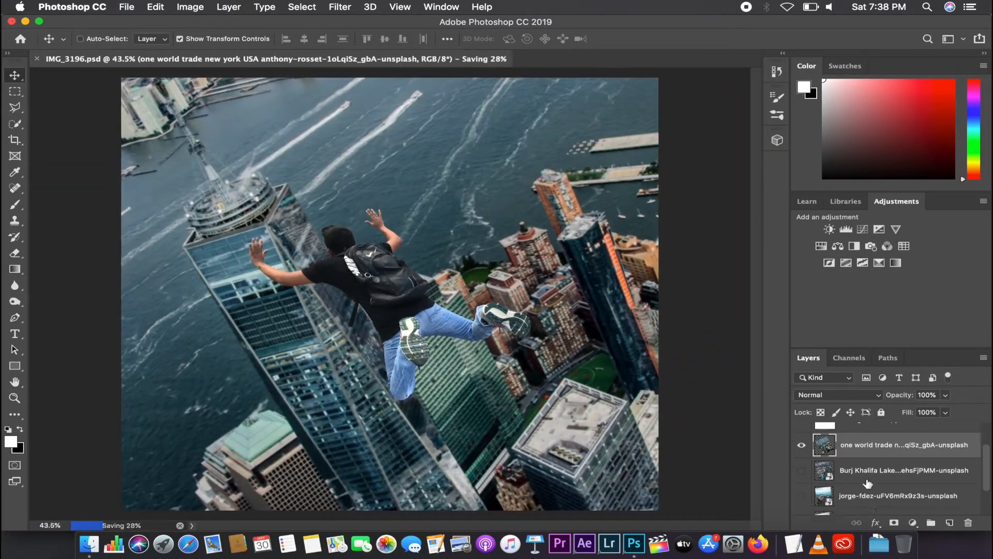
Inspect the composite in full view, and examine the man's cut-out edges closely around his head and hair
{"action": "scroll", "coordinate": [424, 316], "scroll_direction": "up", "scroll_amount": 2}
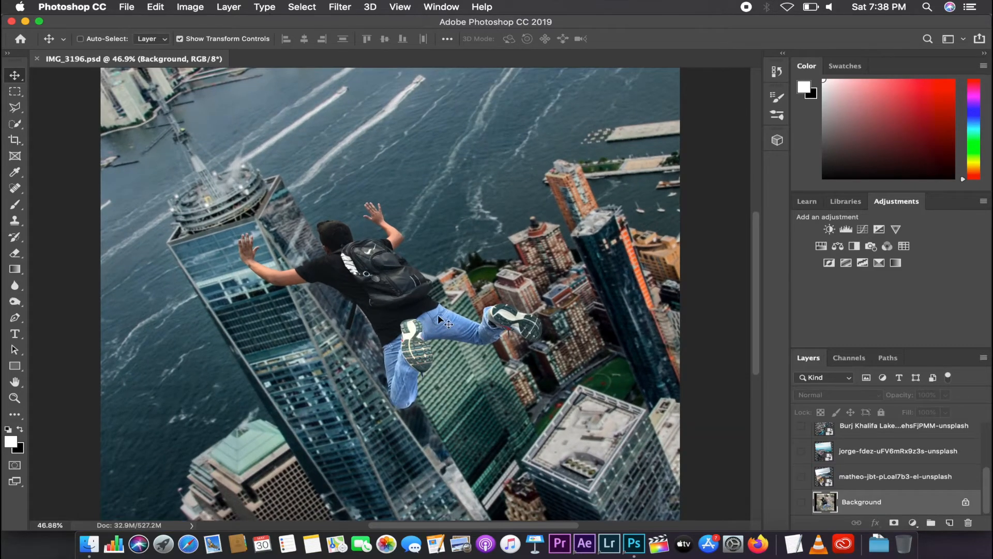
{"action": "scroll", "coordinate": [438, 315], "scroll_direction": "down", "scroll_amount": 2}
{"action": "scroll", "coordinate": [437, 315], "scroll_direction": "up", "scroll_amount": 1}
{"action": "key", "text": "ctrl+alt+i"}
{"action": "key", "text": "Escape"}
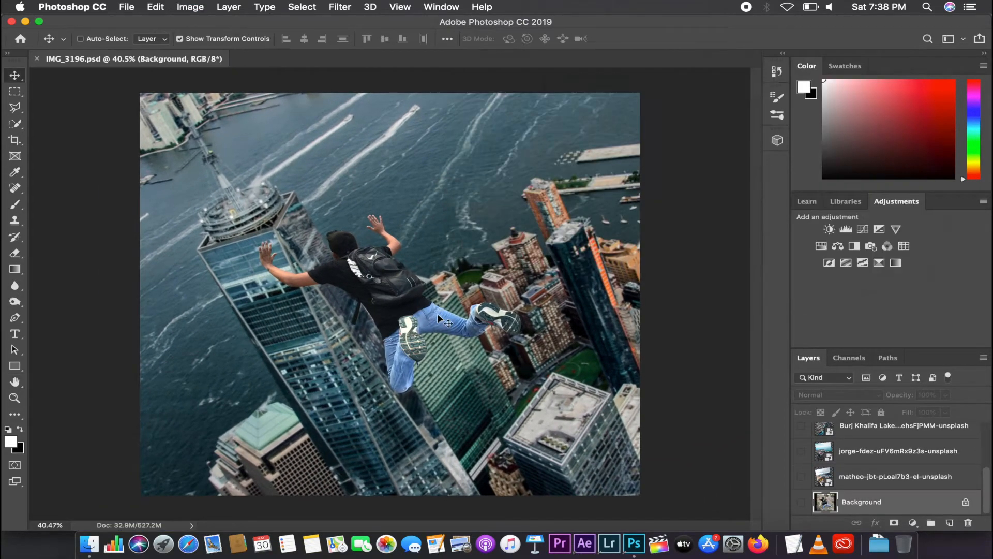
{"action": "scroll", "coordinate": [437, 313], "scroll_direction": "up", "scroll_amount": 5}
{"action": "scroll", "coordinate": [340, 241], "scroll_direction": "up", "scroll_amount": 5}
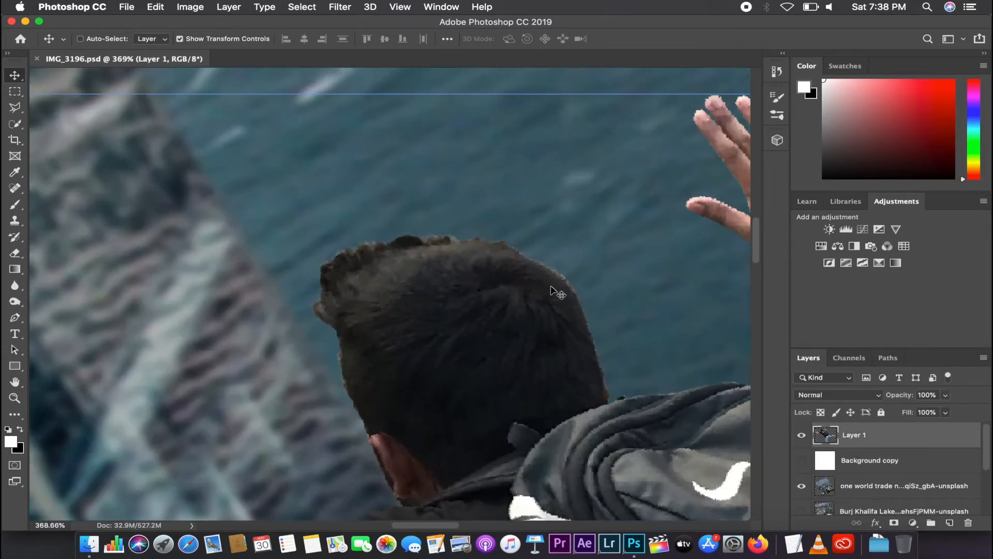
Retouch the rough front edge of the man's hair on Layer 1 using the Clone Stamp with a 20-pixel brush
{"action": "key", "text": "s"}
{"action": "scroll", "coordinate": [540, 289], "scroll_direction": "down", "scroll_amount": 5}
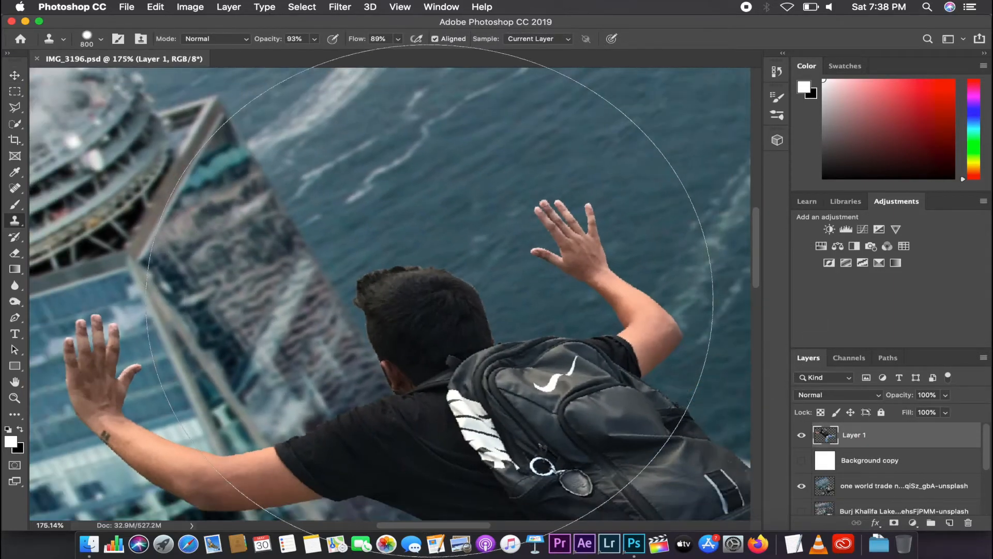
{"action": "scroll", "coordinate": [429, 300], "scroll_direction": "up", "scroll_amount": 2}
{"action": "key", "text": "bracketleft"}
{"action": "key", "text": "bracketleft"}
{"action": "key", "text": "bracketleft"}
{"action": "key", "text": "bracketleft"}
{"action": "key", "text": "bracketleft"}
{"action": "key", "text": "bracketleft"}
{"action": "key", "text": "bracketleft"}
{"action": "key", "text": "bracketleft"}
{"action": "key", "text": "bracketleft"}
{"action": "key", "text": "bracketleft"}
{"action": "key", "text": "bracketleft"}
{"action": "key", "text": "bracketleft"}
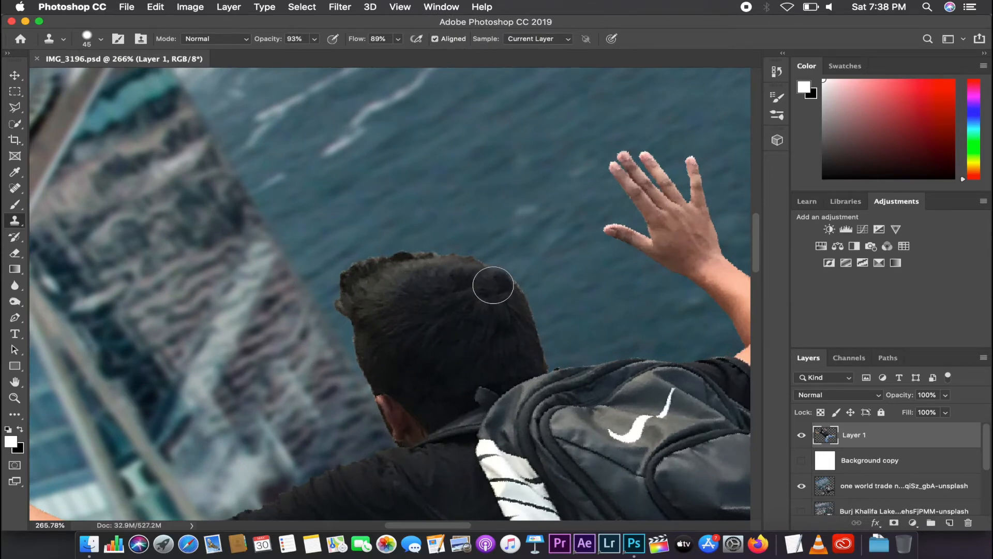
{"action": "key", "text": "e"}
{"action": "scroll", "coordinate": [343, 284], "scroll_direction": "up", "scroll_amount": 3}
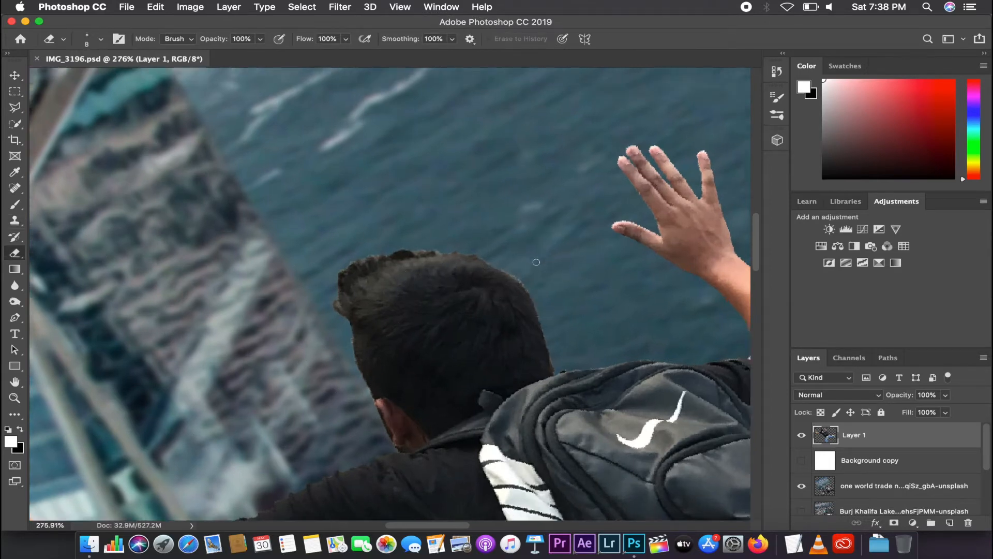
{"action": "key", "text": "s"}
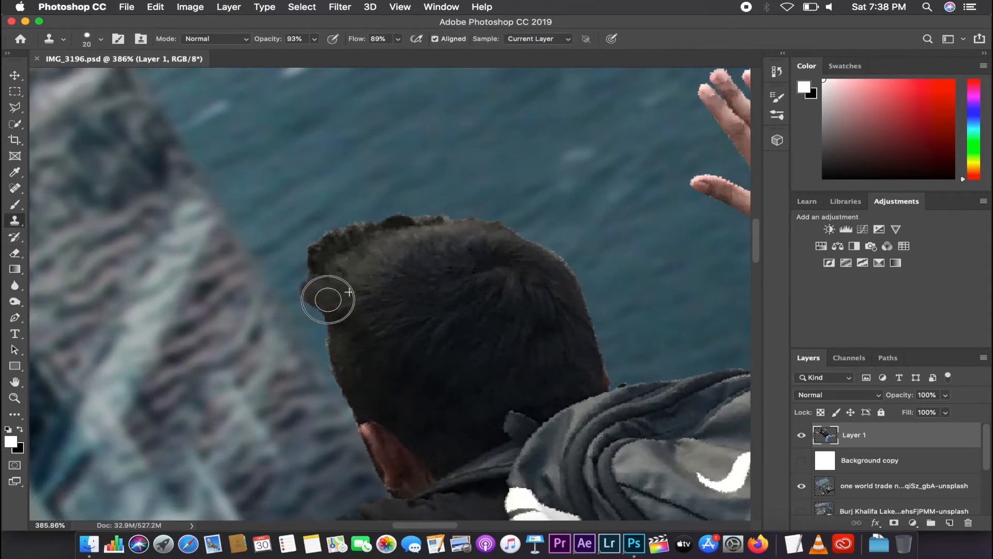
{"action": "key", "text": "super+s"}
Erase the leftover fringe along the front of the man's hair and down to his ear using an 8-pixel Eraser
{"action": "key", "text": "e"}
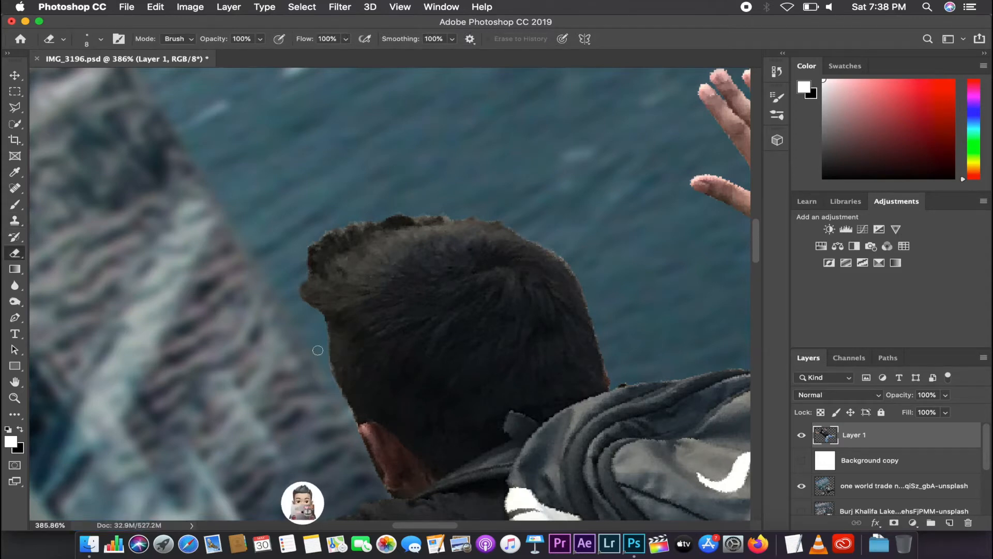
{"action": "scroll", "coordinate": [326, 350], "scroll_direction": "down", "scroll_amount": 3}
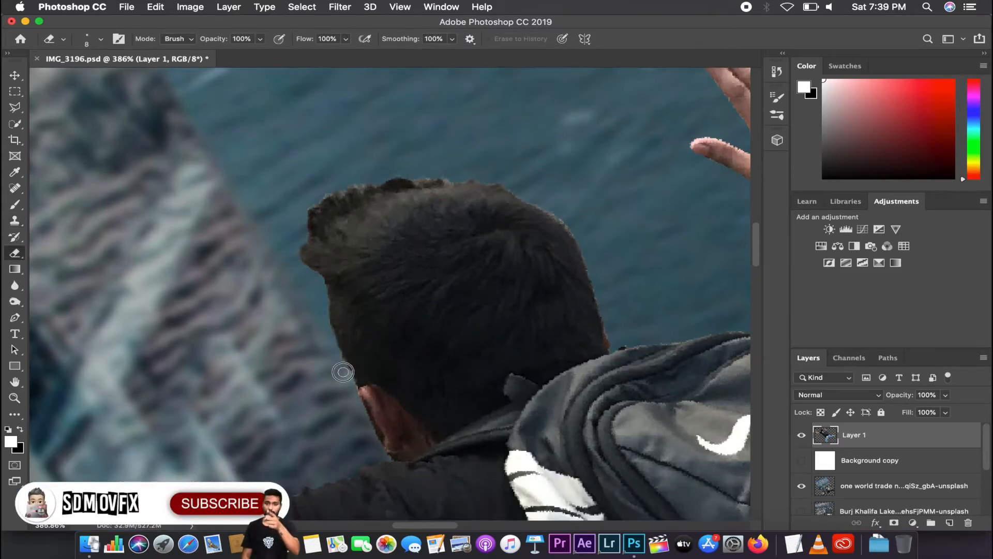
{"action": "scroll", "coordinate": [346, 370], "scroll_direction": "down", "scroll_amount": 5}
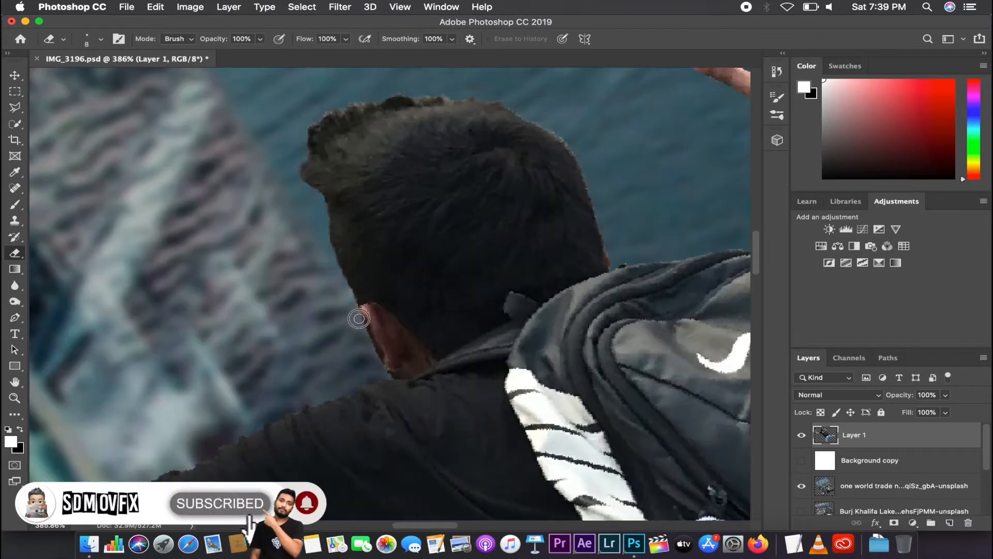
{"action": "scroll", "coordinate": [362, 248], "scroll_direction": "up", "scroll_amount": 5}
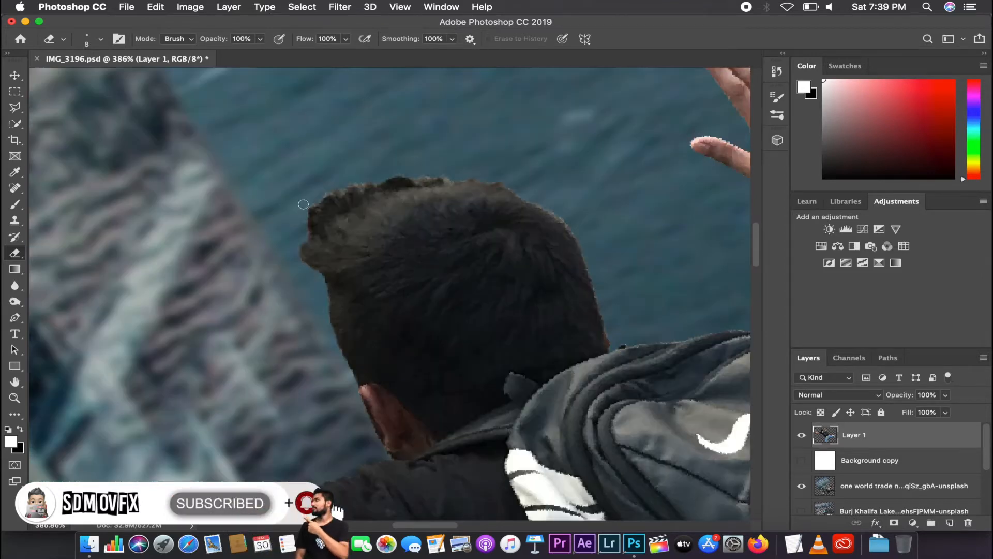
{"action": "scroll", "coordinate": [367, 165], "scroll_direction": "up", "scroll_amount": 1}
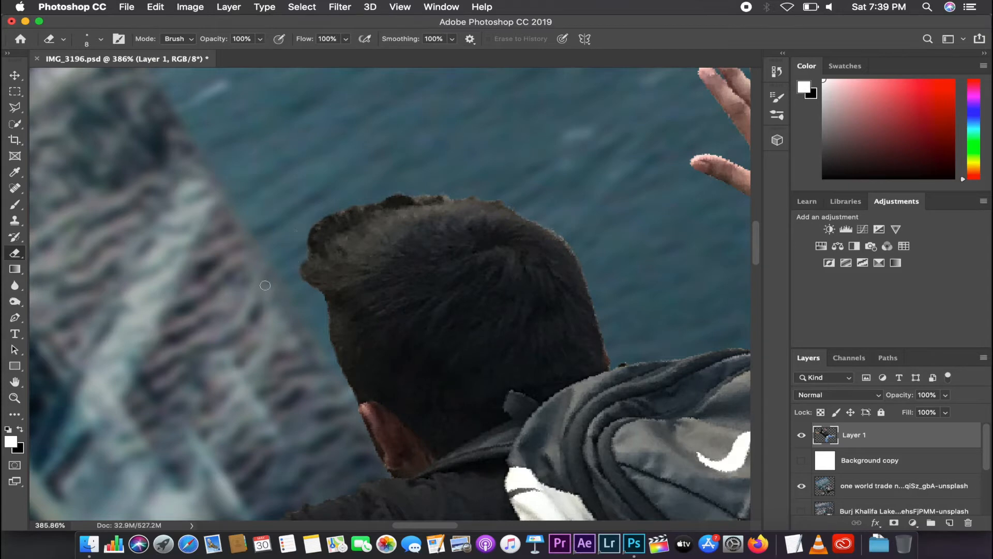
Clean up the ragged cut-out edge over the crown and back of the man's head, down to the backpack, with the Eraser
{"action": "scroll", "coordinate": [297, 279], "scroll_direction": "up", "scroll_amount": 5}
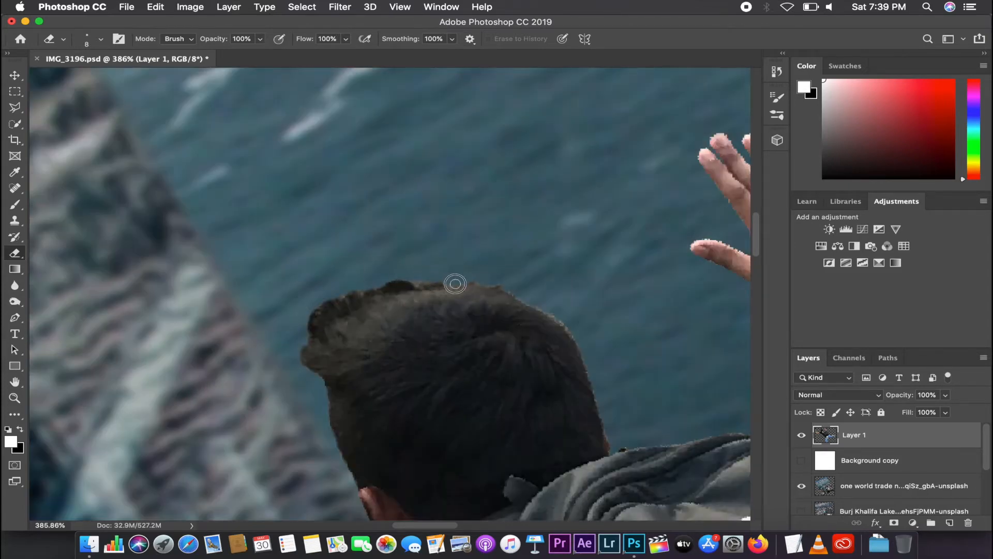
{"action": "scroll", "coordinate": [517, 289], "scroll_direction": "up", "scroll_amount": 1}
{"action": "scroll", "coordinate": [549, 269], "scroll_direction": "down", "scroll_amount": 5}
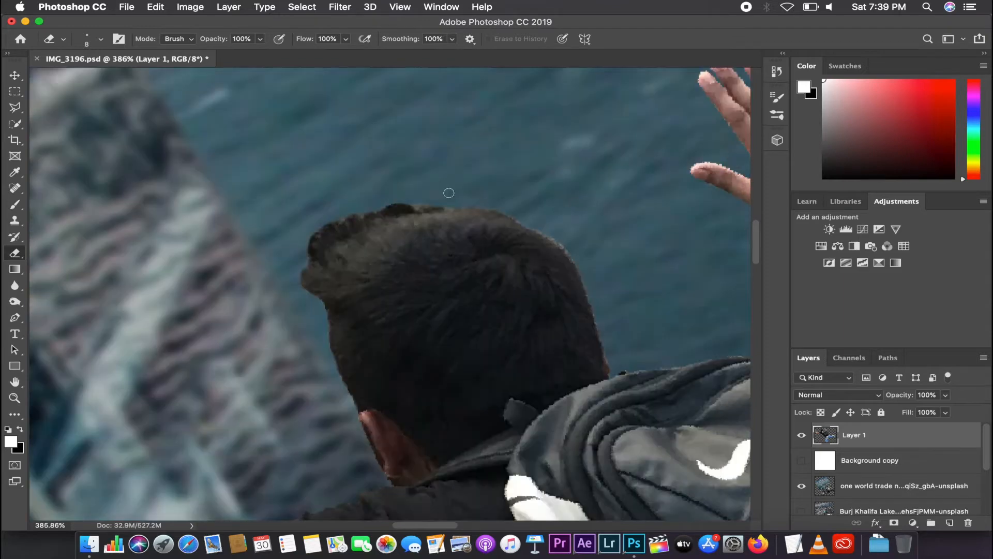
{"action": "scroll", "coordinate": [520, 140], "scroll_direction": "down", "scroll_amount": 2}
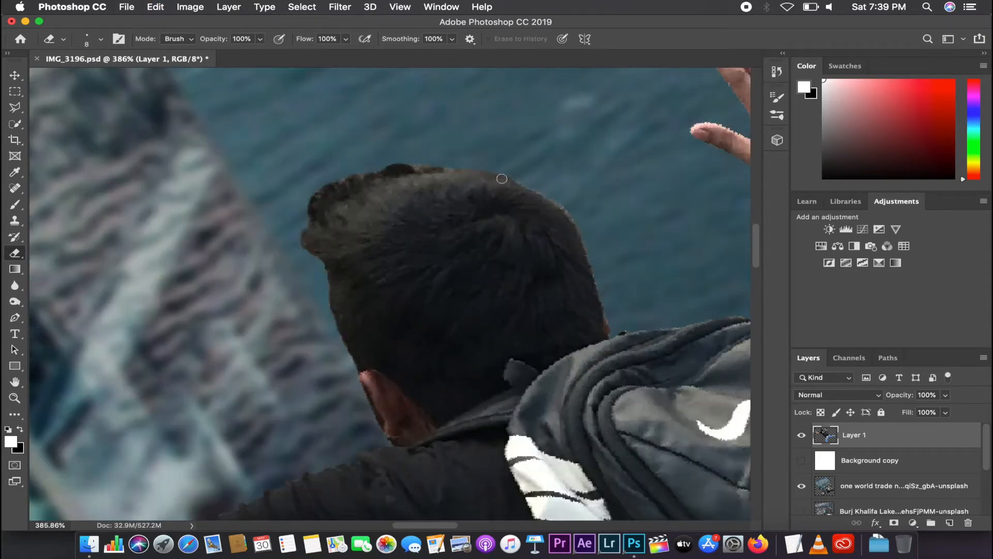
{"action": "scroll", "coordinate": [569, 186], "scroll_direction": "down", "scroll_amount": 2}
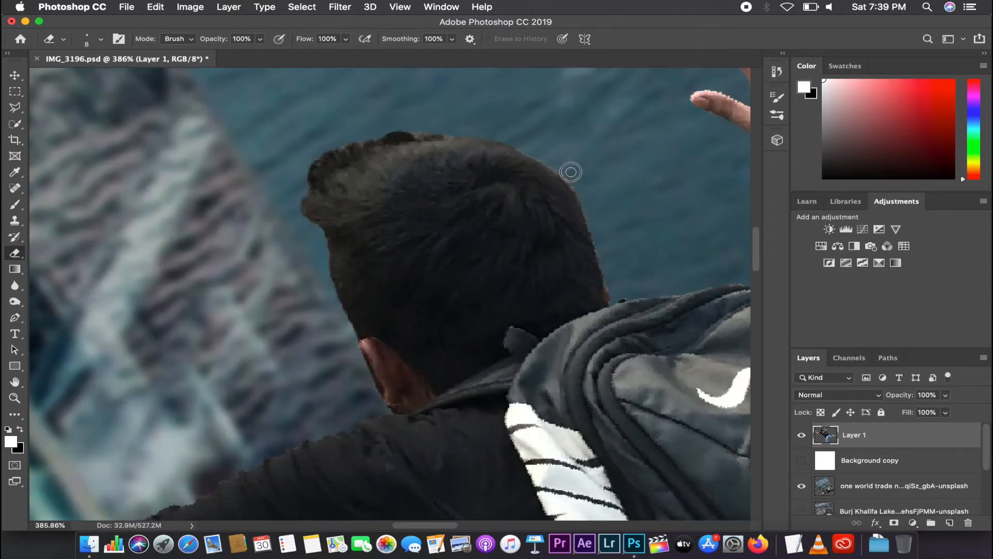
{"action": "scroll", "coordinate": [526, 136], "scroll_direction": "down", "scroll_amount": 1}
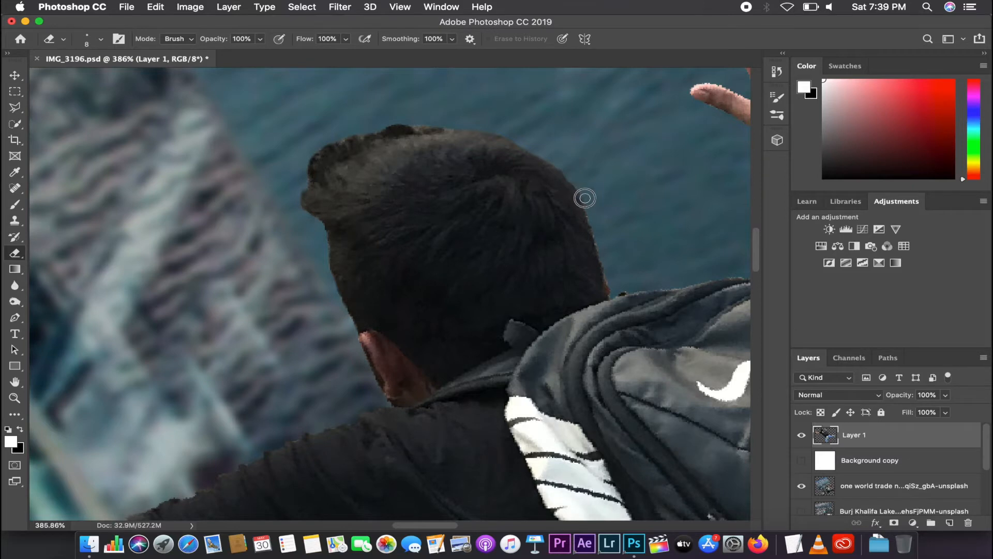
{"action": "scroll", "coordinate": [595, 237], "scroll_direction": "down", "scroll_amount": 1}
{"action": "scroll", "coordinate": [603, 180], "scroll_direction": "down", "scroll_amount": 5}
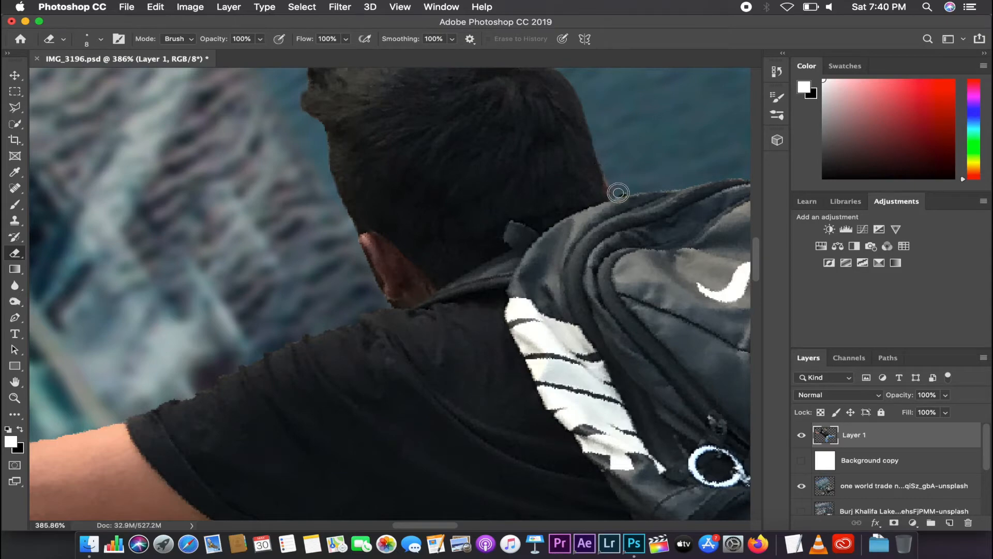
Examine the man's cut-out edges around his arms, legs and shoes, and check the composite as a whole
{"action": "scroll", "coordinate": [619, 191], "scroll_direction": "down", "scroll_amount": 10}
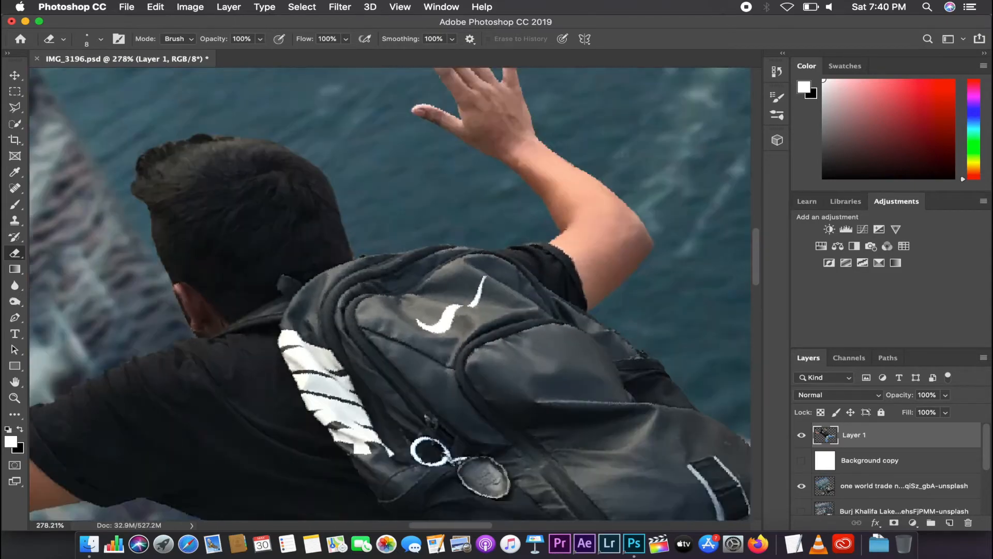
{"action": "scroll", "coordinate": [479, 224], "scroll_direction": "down", "scroll_amount": 6}
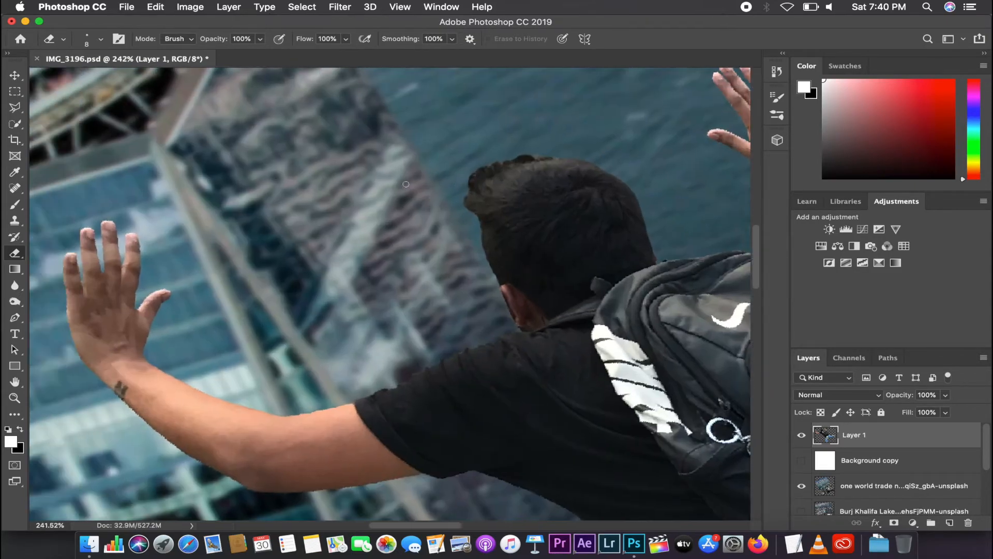
{"action": "scroll", "coordinate": [539, 265], "scroll_direction": "down", "scroll_amount": 2}
{"action": "scroll", "coordinate": [399, 283], "scroll_direction": "up", "scroll_amount": 6}
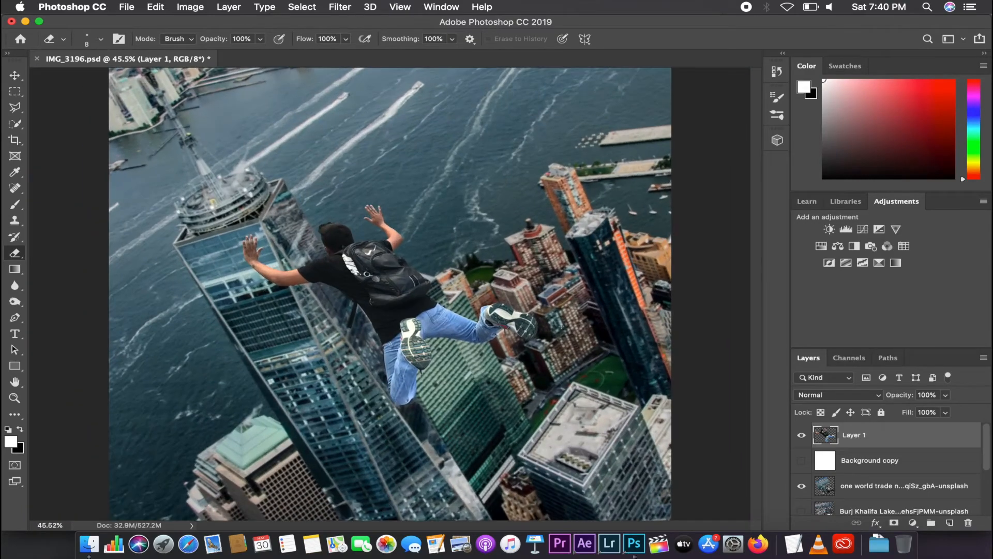
{"action": "scroll", "coordinate": [399, 283], "scroll_direction": "down", "scroll_amount": 5}
{"action": "scroll", "coordinate": [398, 283], "scroll_direction": "up", "scroll_amount": 2}
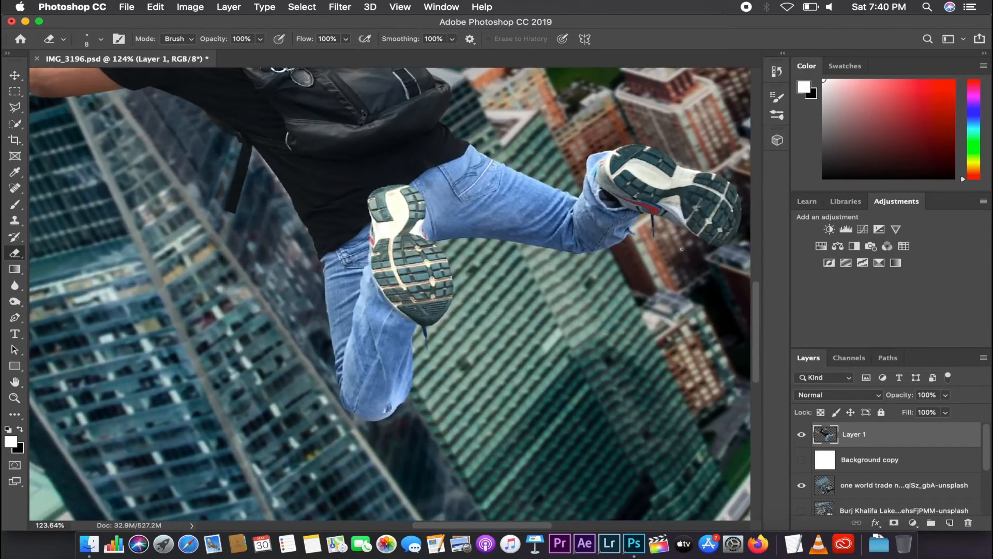
{"action": "scroll", "coordinate": [624, 208], "scroll_direction": "right", "scroll_amount": 6}
{"action": "scroll", "coordinate": [625, 207], "scroll_direction": "down", "scroll_amount": 4}
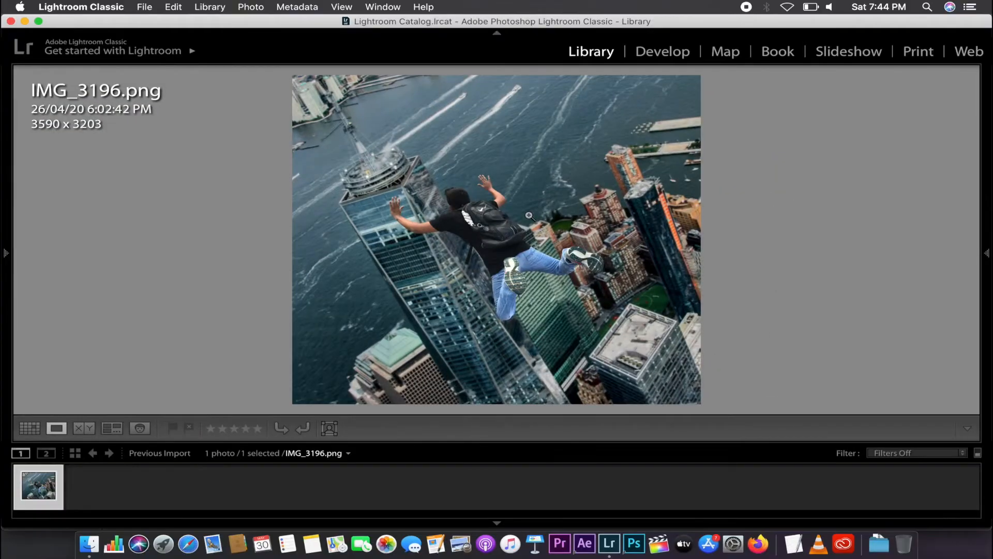
In Lightroom Classic, show the side panels and open IMG_3196.png for developing, with the whole photo fitted in view
{"action": "key", "text": "Tab"}
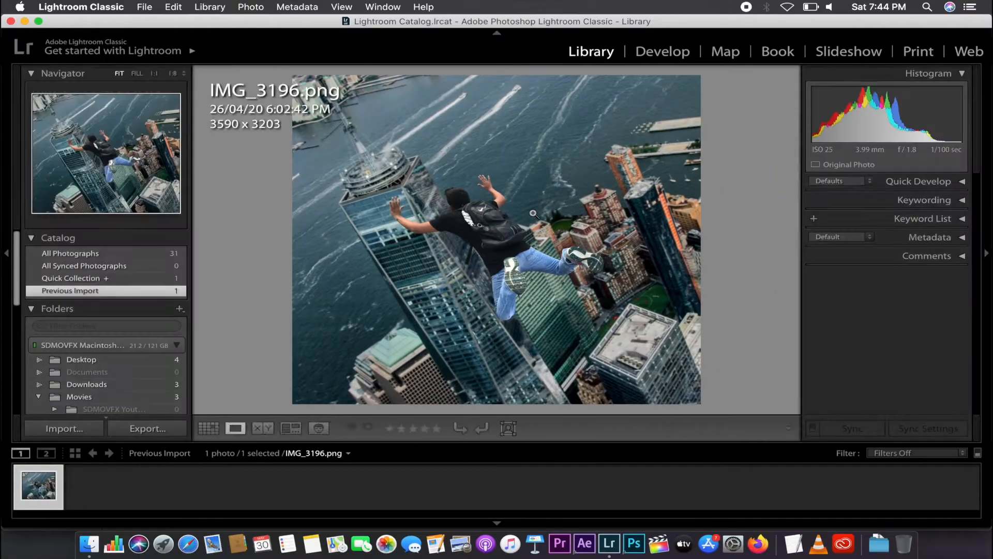
{"action": "key", "text": "d"}
{"action": "scroll", "coordinate": [495, 247], "scroll_direction": "down", "scroll_amount": 5}
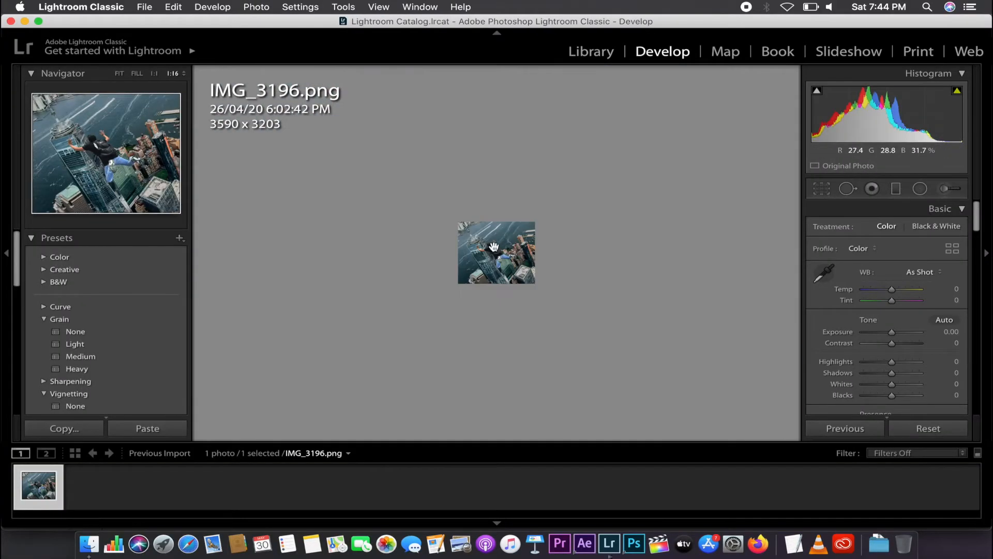
{"action": "scroll", "coordinate": [495, 248], "scroll_direction": "up", "scroll_amount": 5}
{"action": "right_click", "coordinate": [494, 254]}
{"action": "left_click", "coordinate": [487, 259]}
{"action": "scroll", "coordinate": [489, 260], "scroll_direction": "down", "scroll_amount": 4}
{"action": "scroll", "coordinate": [501, 263], "scroll_direction": "up", "scroll_amount": 4}
{"action": "key", "text": "minus"}
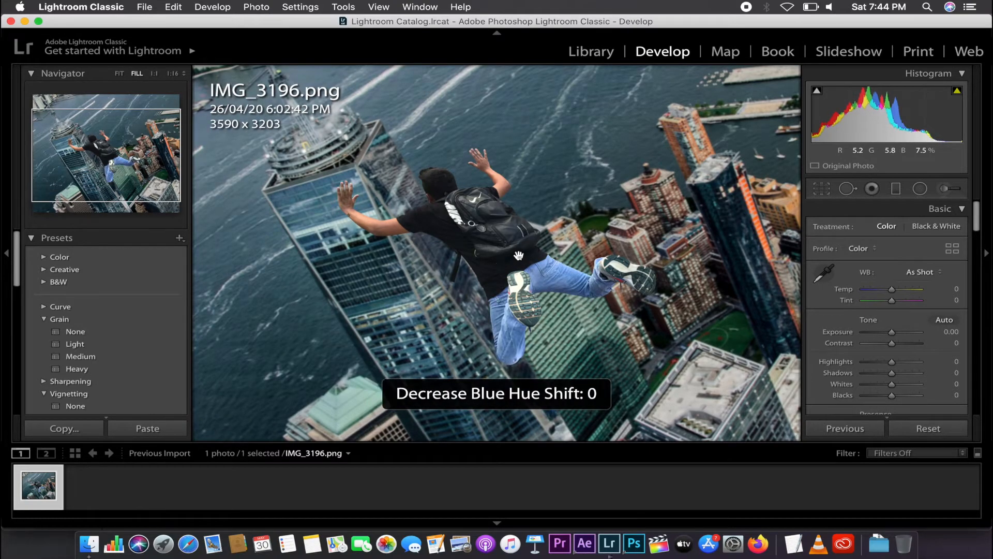
{"action": "left_click", "coordinate": [519, 255]}
Expand the 265 Autumn preset group and preview its matte, film, light leak, color and SFX looks on the photo
{"action": "left_click", "coordinate": [44, 320]}
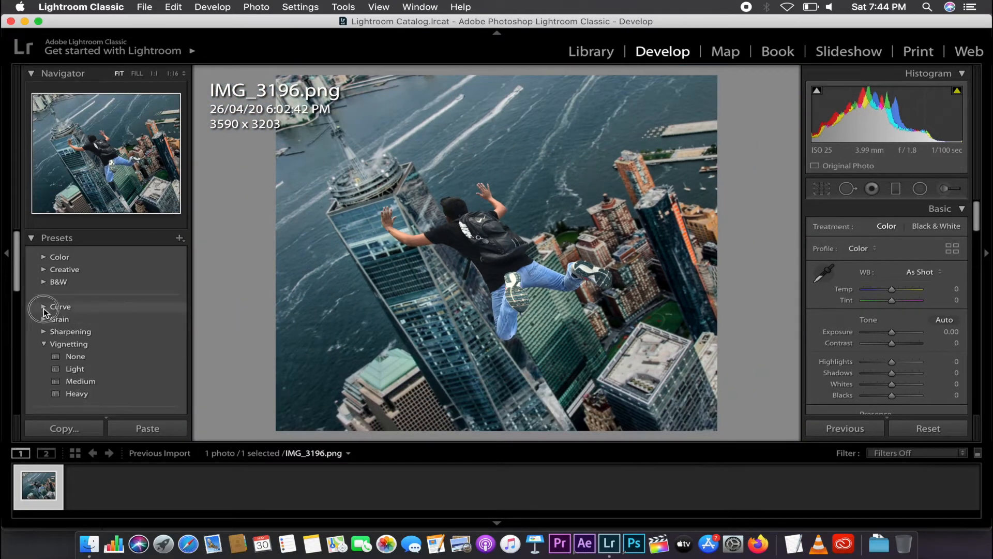
{"action": "scroll", "coordinate": [45, 308], "scroll_direction": "down", "scroll_amount": 3}
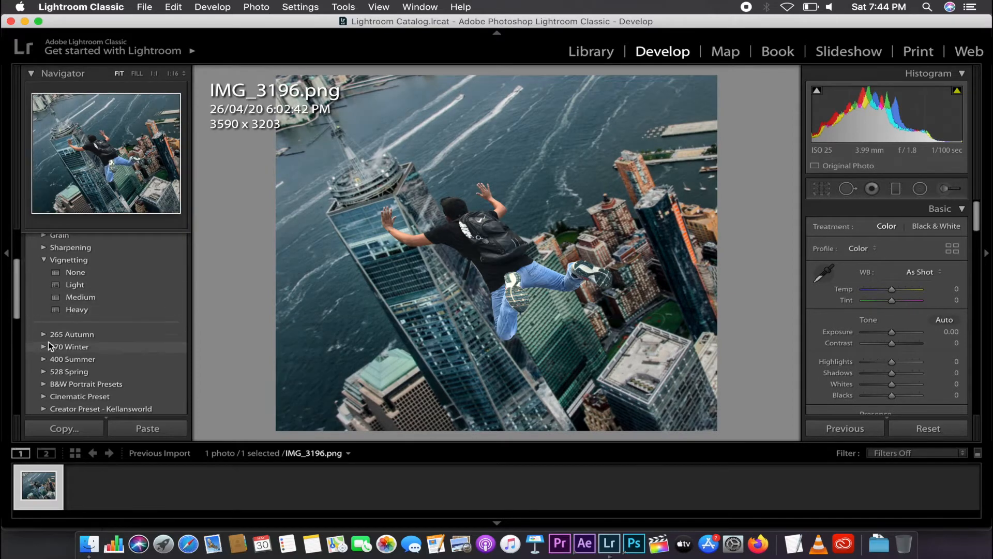
{"action": "left_click", "coordinate": [45, 334]}
{"action": "scroll", "coordinate": [83, 326], "scroll_direction": "down", "scroll_amount": 2}
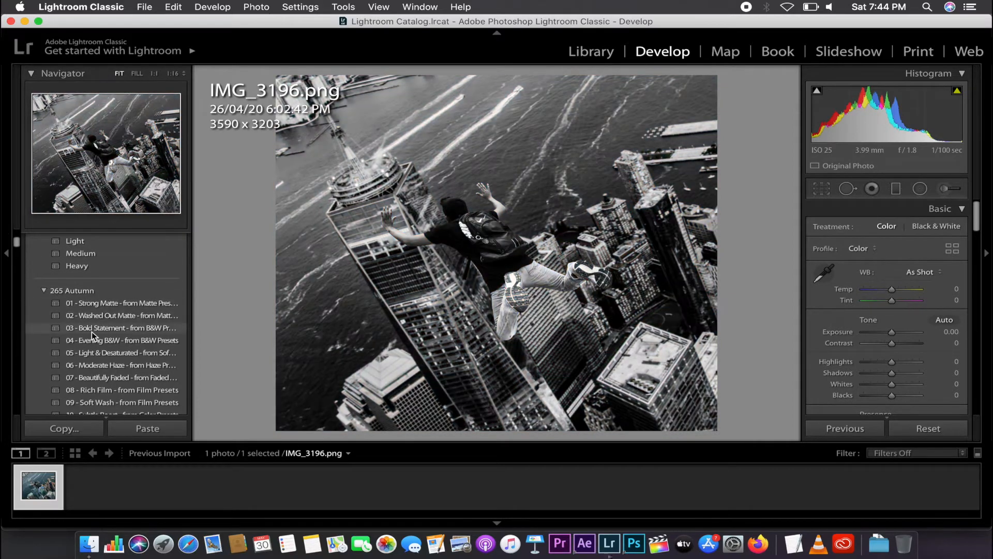
{"action": "left_click_drag", "start_coordinate": [17, 243], "coordinate": [19, 250]}
{"action": "scroll", "coordinate": [113, 275], "scroll_direction": "up", "scroll_amount": 2}
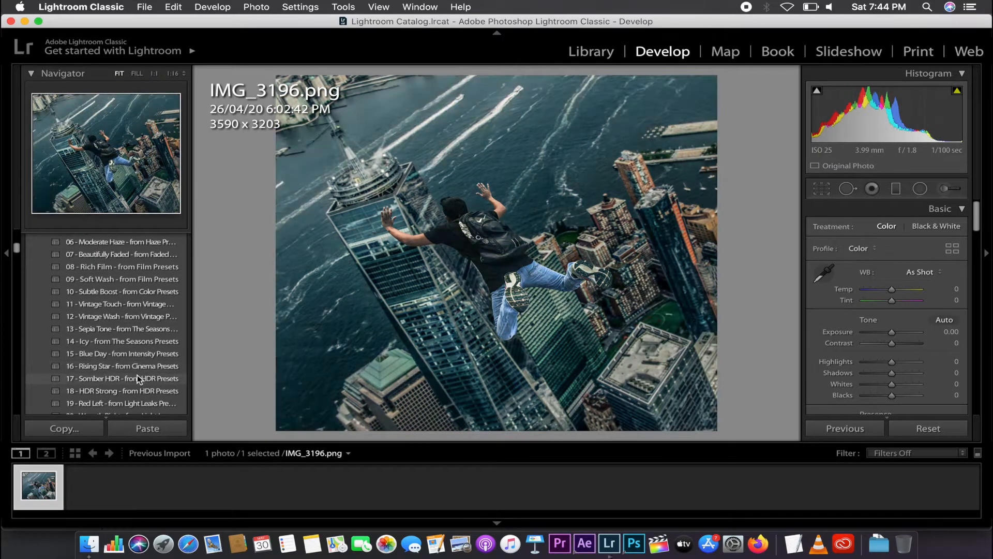
{"action": "scroll", "coordinate": [119, 331], "scroll_direction": "down", "scroll_amount": 3}
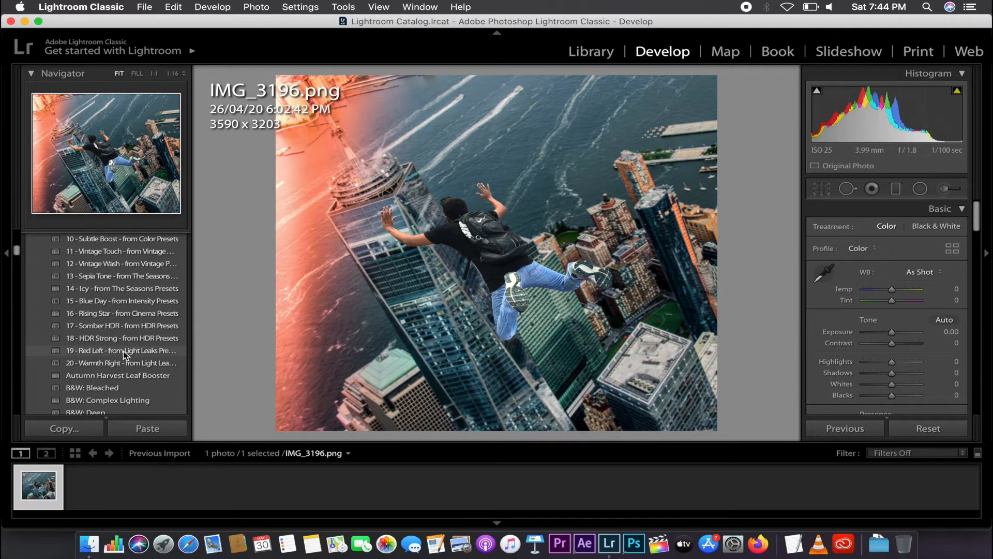
{"action": "scroll", "coordinate": [124, 373], "scroll_direction": "down", "scroll_amount": 10}
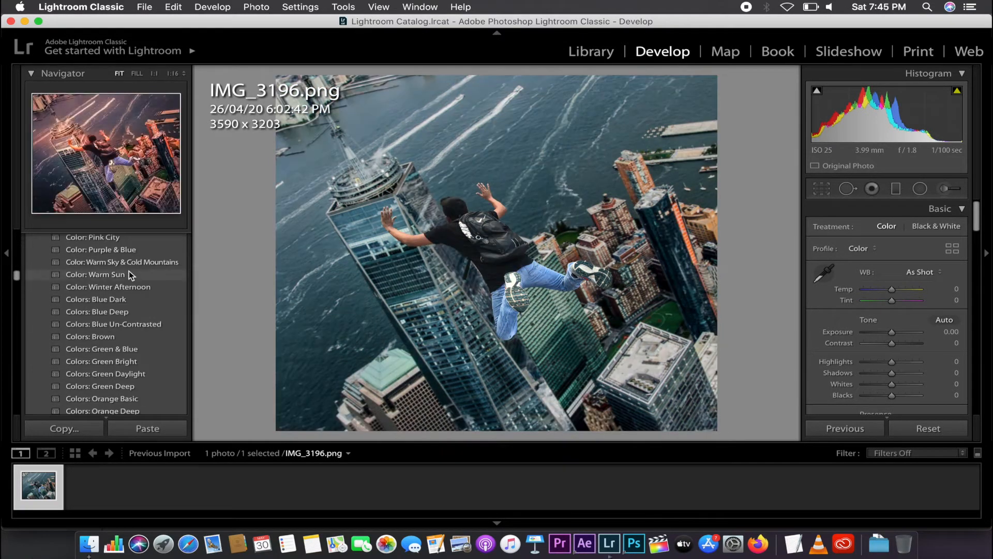
{"action": "left_click_drag", "start_coordinate": [17, 275], "coordinate": [13, 327]}
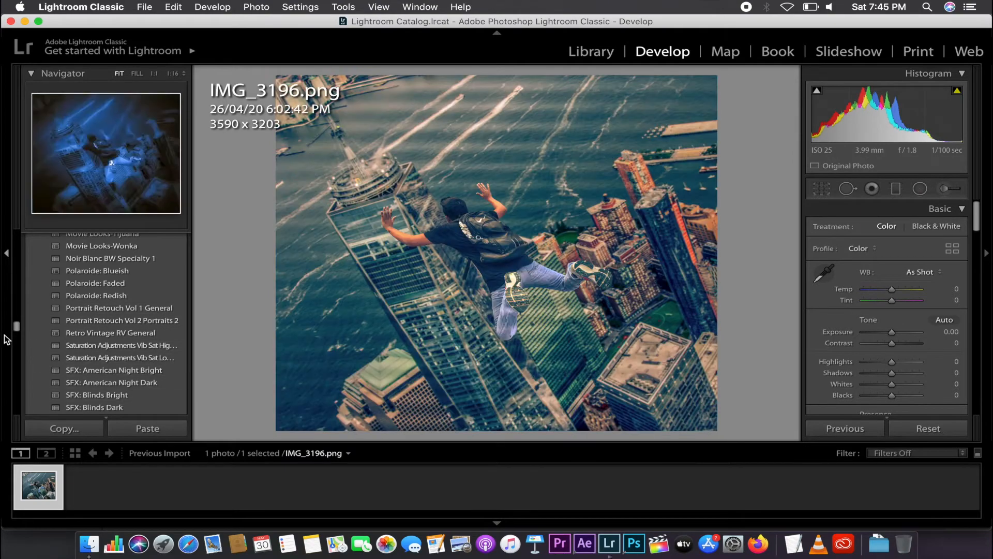
{"action": "left_click_drag", "start_coordinate": [17, 328], "coordinate": [16, 354]}
Collapse the 265 Autumn group, expand Filtergrade Kellan Hendry and preview its presets on the photo
{"action": "scroll", "coordinate": [60, 382], "scroll_direction": "up", "scroll_amount": 20}
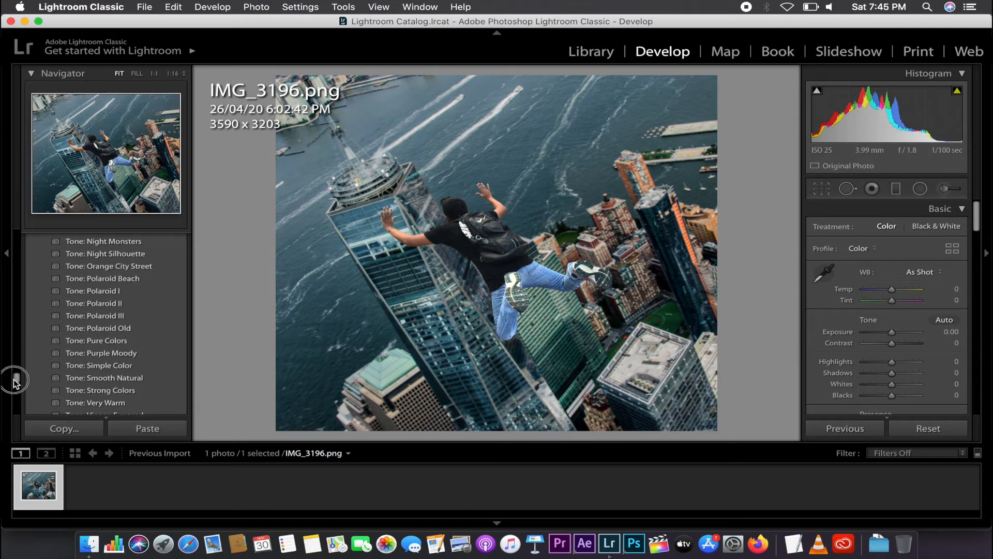
{"action": "left_click", "coordinate": [44, 342]}
{"action": "scroll", "coordinate": [52, 337], "scroll_direction": "down", "scroll_amount": 10}
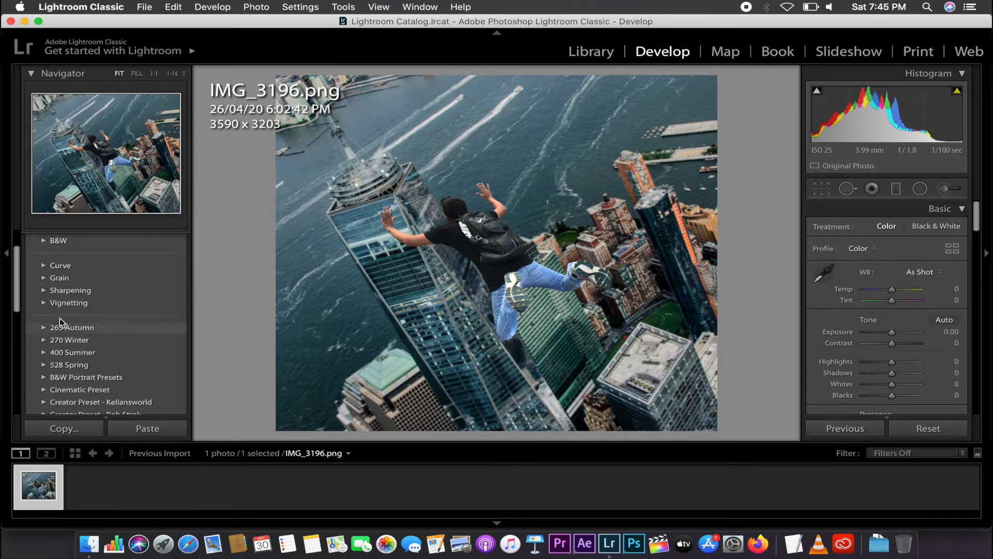
{"action": "left_click", "coordinate": [44, 345]}
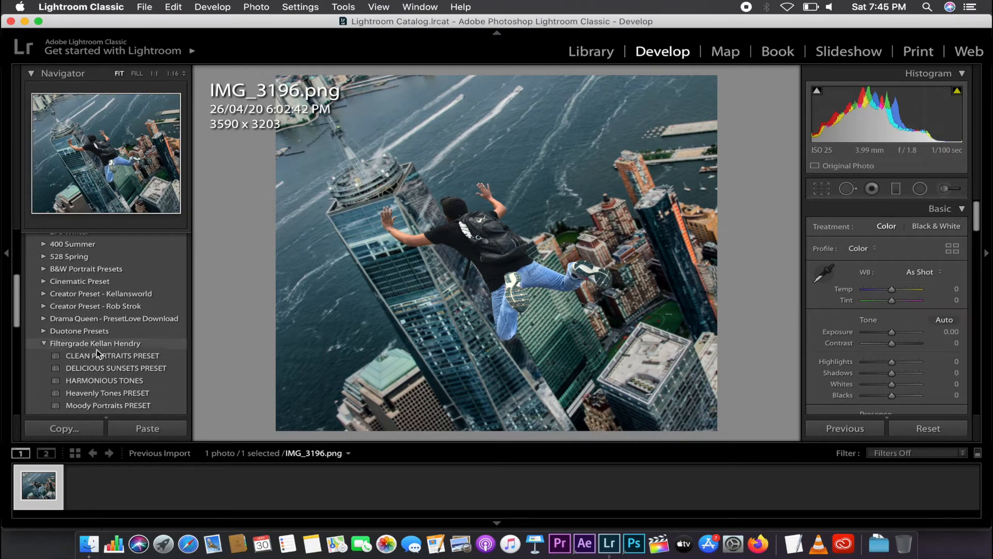
{"action": "scroll", "coordinate": [62, 336], "scroll_direction": "down", "scroll_amount": 3}
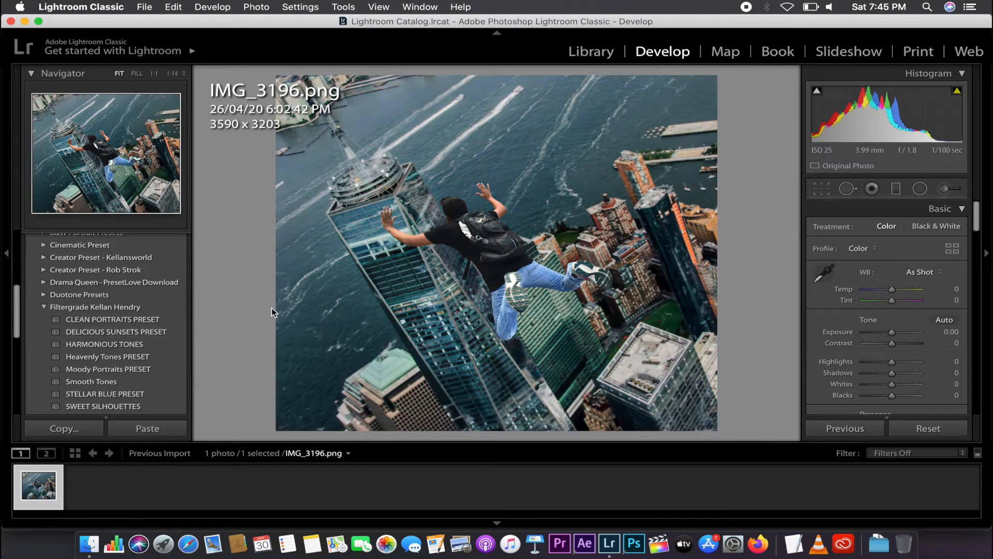
{"action": "scroll", "coordinate": [90, 303], "scroll_direction": "down", "scroll_amount": 4}
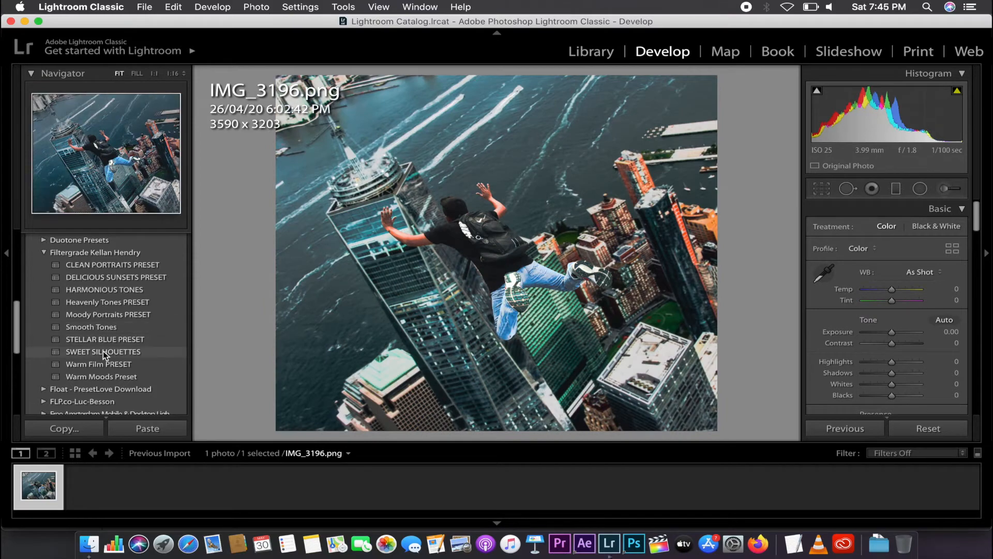
{"action": "scroll", "coordinate": [41, 254], "scroll_direction": "up", "scroll_amount": 3}
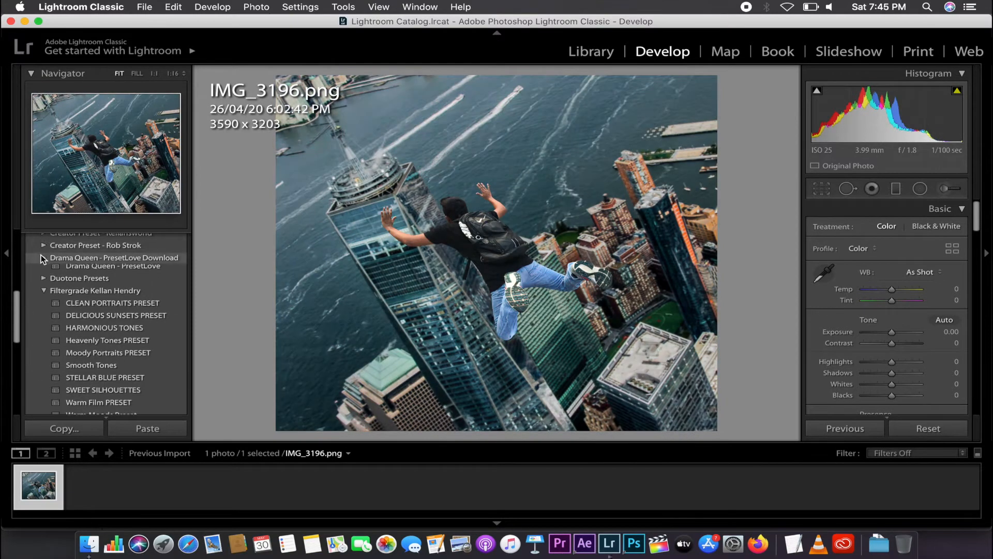
Browse the Drama Queen, Duotone, Float, FLP.co-Luc-Besson and Free Amsterdam preset groups for a suitable look
{"action": "left_click", "coordinate": [43, 283]}
{"action": "left_click", "coordinate": [43, 296]}
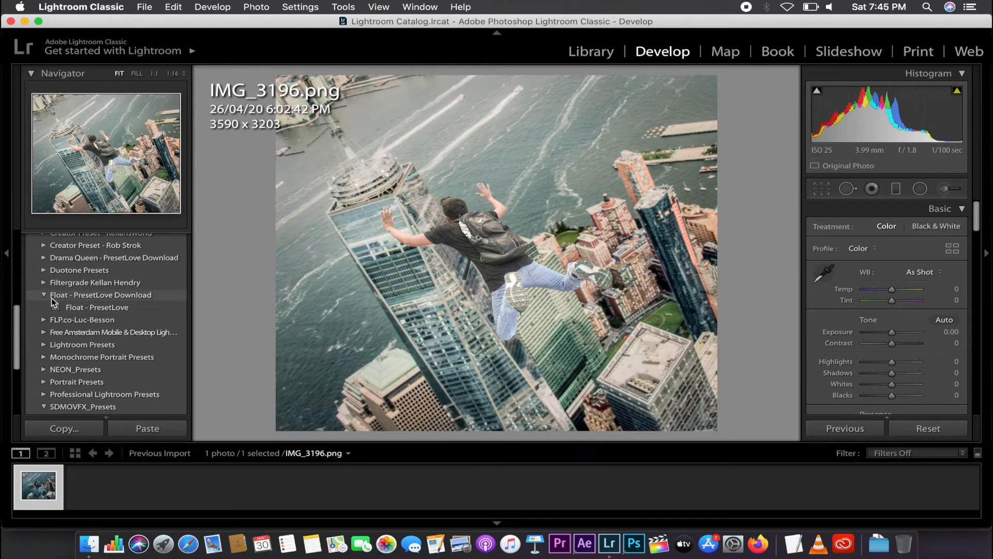
{"action": "left_click", "coordinate": [43, 295]}
{"action": "left_click", "coordinate": [43, 308]}
{"action": "left_click", "coordinate": [43, 308]}
{"action": "left_click", "coordinate": [43, 320]}
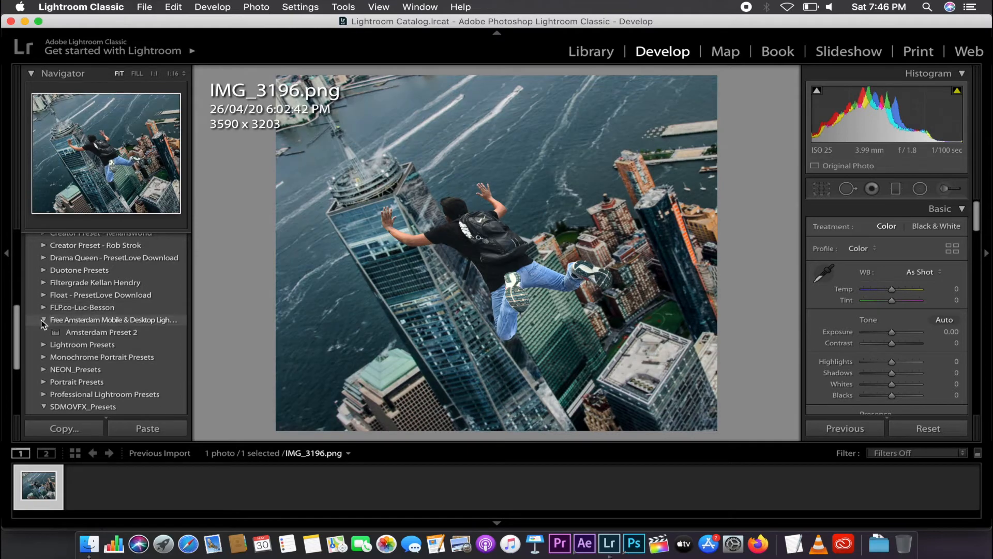
{"action": "scroll", "coordinate": [74, 336], "scroll_direction": "down", "scroll_amount": 3}
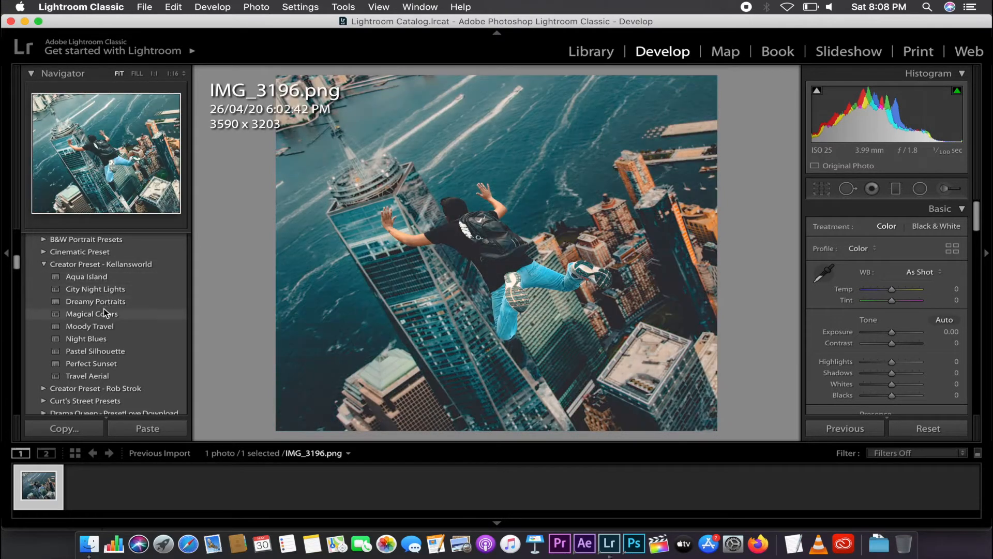
Apply the City Night Lights preset from the Creator Preset - Kellansworld group and check the graded photo
{"action": "left_click", "coordinate": [118, 290]}
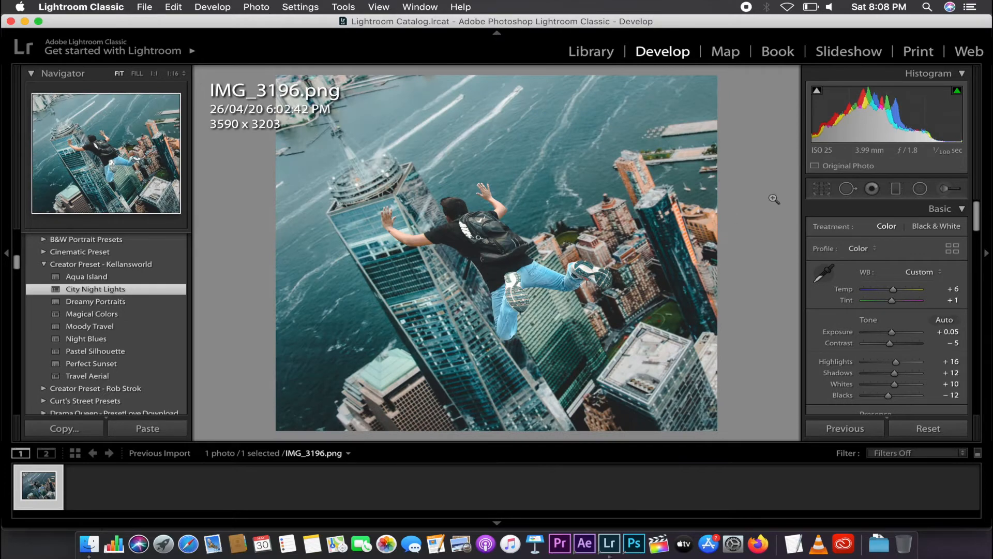
{"action": "left_click_drag", "start_coordinate": [486, 242], "coordinate": [635, 213]}
{"action": "left_click", "coordinate": [541, 226]}
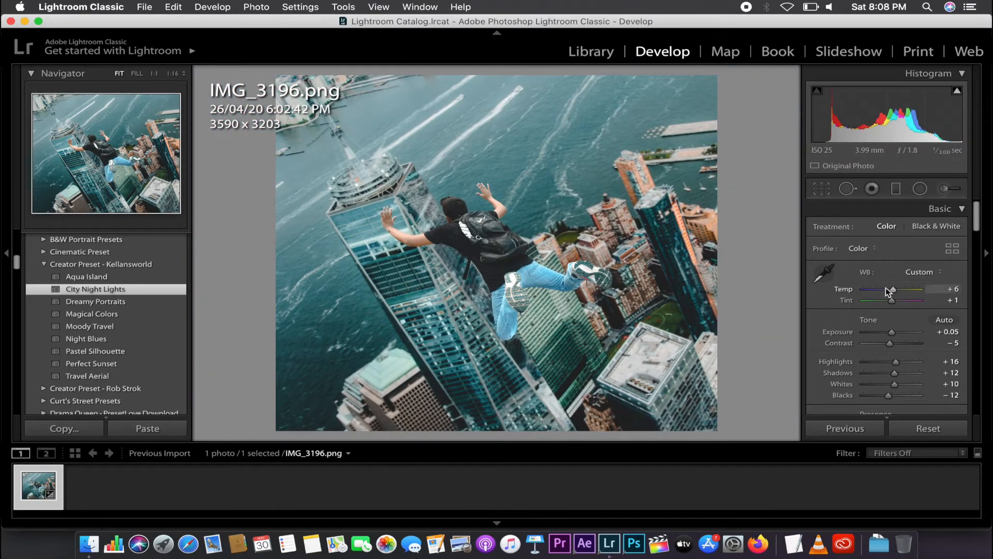
Set the white balance temperature to +2, and undo the trial tint changes back to +1
{"action": "mouse_move", "coordinate": [888, 292]}
{"action": "left_mouse_down"}
{"action": "mouse_move", "coordinate": [902, 293]}
{"action": "mouse_move", "coordinate": [893, 290]}
{"action": "mouse_move", "coordinate": [895, 301]}
{"action": "left_mouse_up"}
{"action": "key", "text": "super+z"}
{"action": "key", "text": "super+z"}
{"action": "key", "text": "super+z"}
{"action": "key", "text": "super+z"}
{"action": "key", "text": "super+z"}
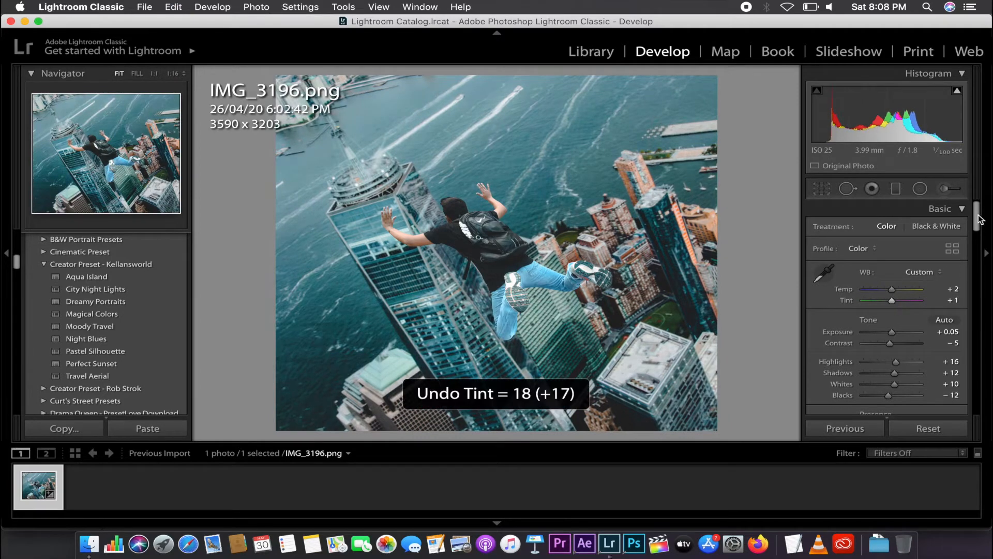
Try stronger and weaker contrast on the photo, undo the trials and set Contrast to -8
{"action": "scroll", "coordinate": [980, 219], "scroll_direction": "down", "scroll_amount": 3}
{"action": "mouse_move", "coordinate": [890, 252]}
{"action": "left_mouse_down"}
{"action": "mouse_move", "coordinate": [901, 253]}
{"action": "mouse_move", "coordinate": [883, 254]}
{"action": "left_mouse_up"}
{"action": "key", "text": "super+z"}
{"action": "key", "text": "super+z"}
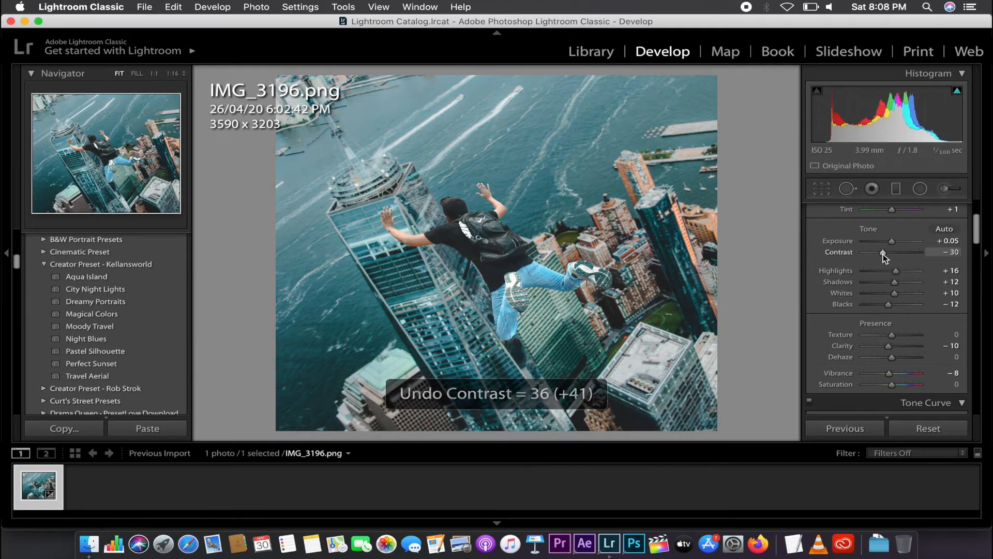
{"action": "key", "text": "super+z"}
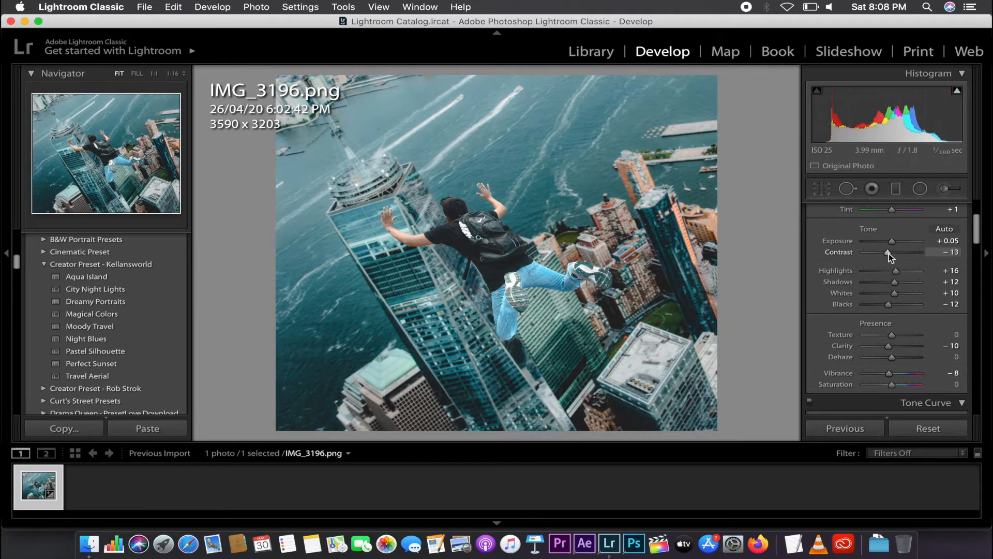
{"action": "left_click", "coordinate": [521, 254]}
{"action": "left_click", "coordinate": [521, 253]}
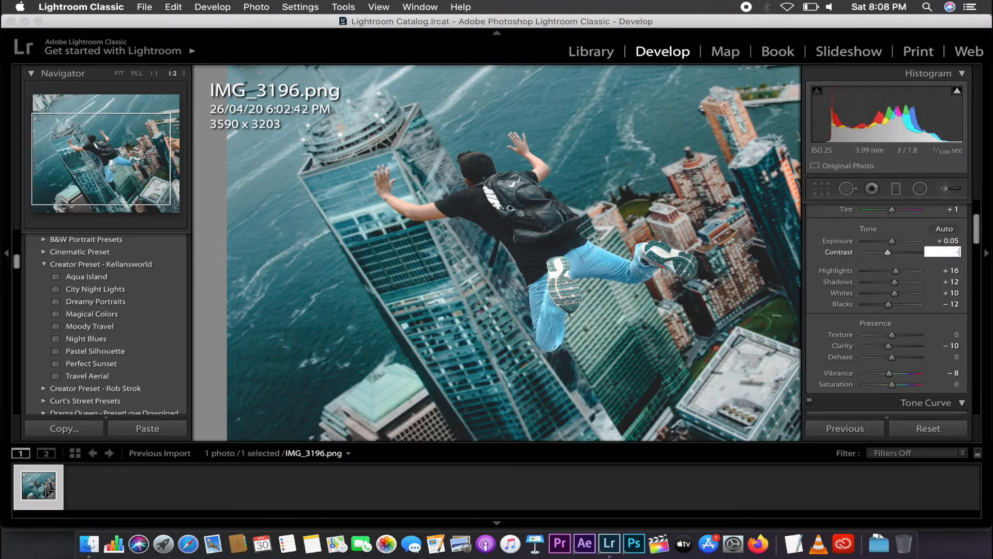
{"action": "left_click_drag", "start_coordinate": [618, 298], "coordinate": [569, 318]}
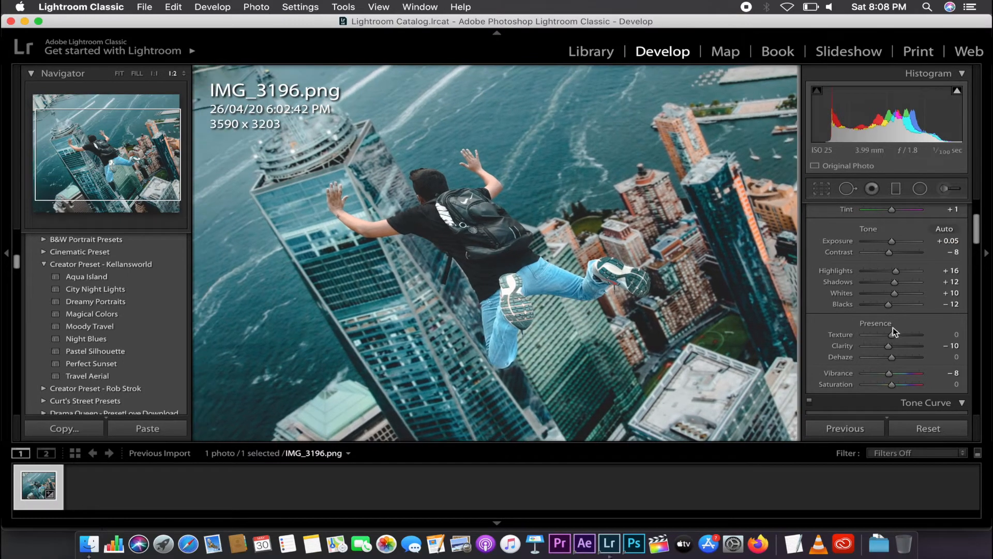
Try extreme Clarity values, set Clarity to -6 and undo a trial Dehaze change of -21
{"action": "key", "text": "super+minus"}
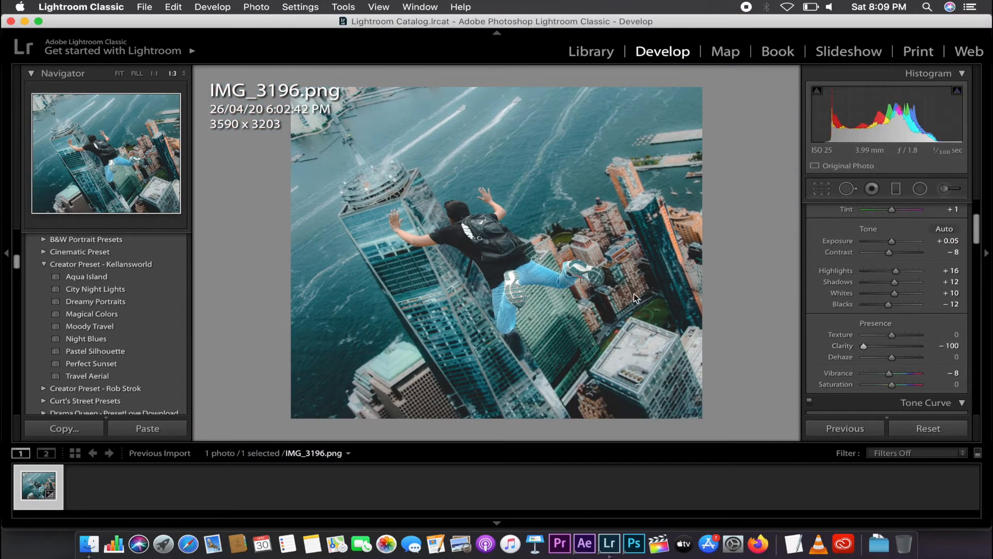
{"action": "key", "text": "super+z"}
{"action": "key", "text": "super+equal"}
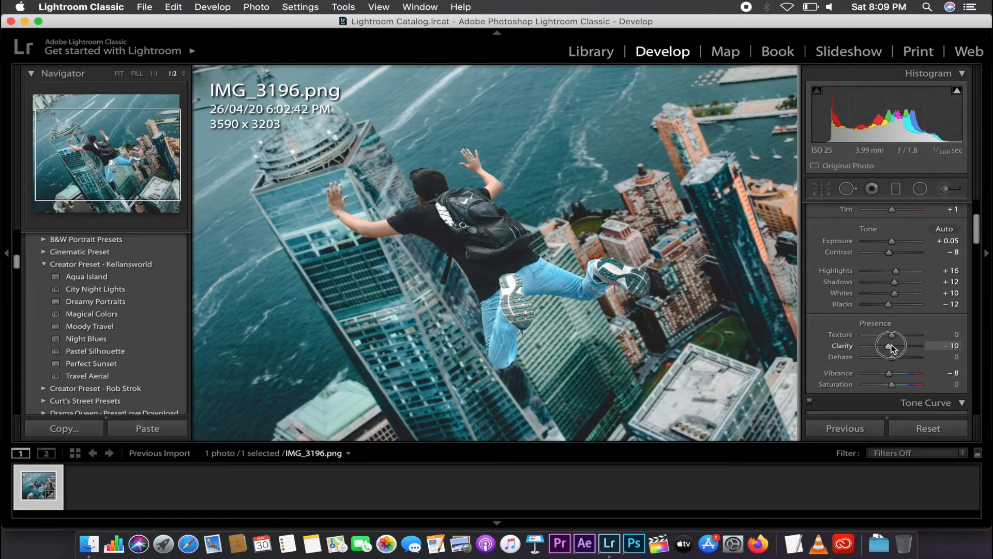
{"action": "key", "text": "super+z"}
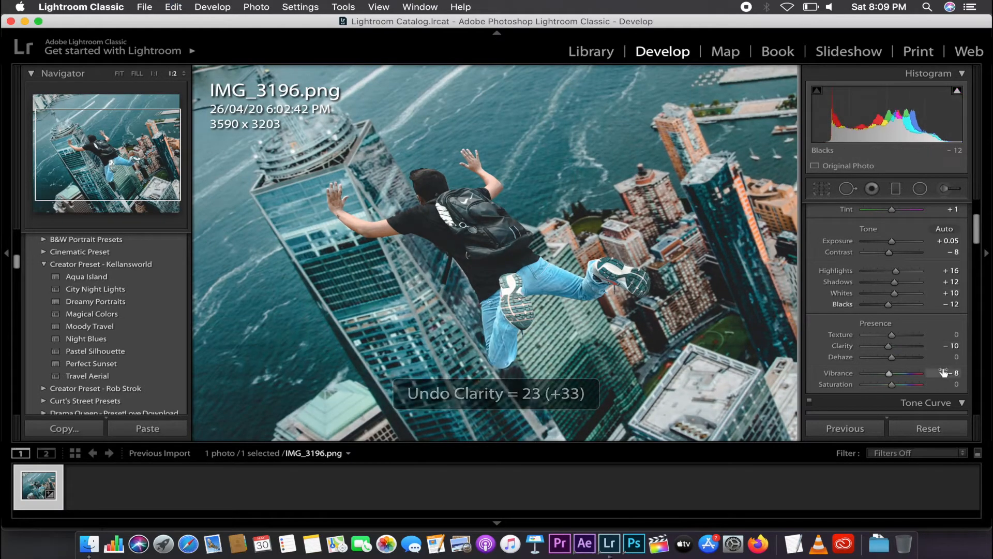
{"action": "left_click", "coordinate": [956, 346]}
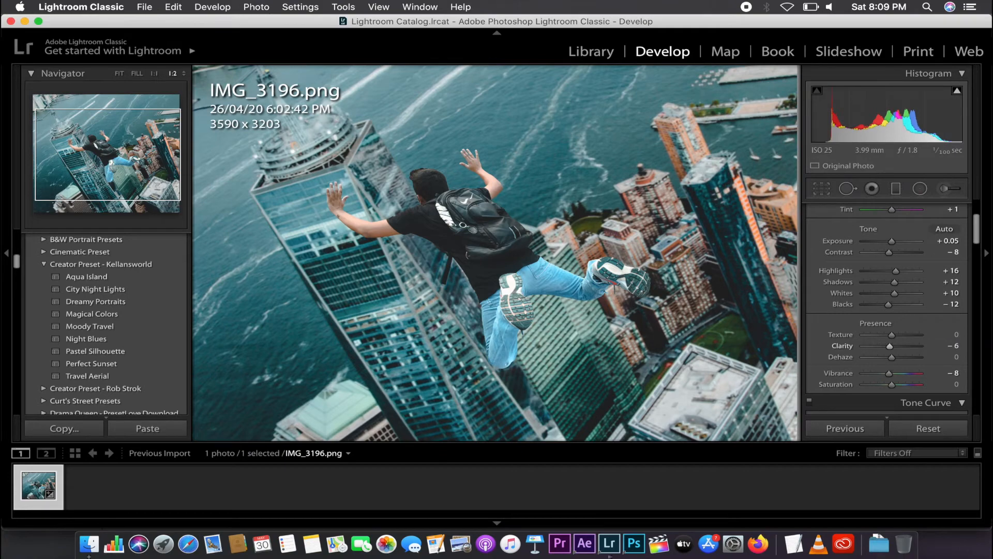
{"action": "left_click_drag", "start_coordinate": [518, 340], "coordinate": [711, 327]}
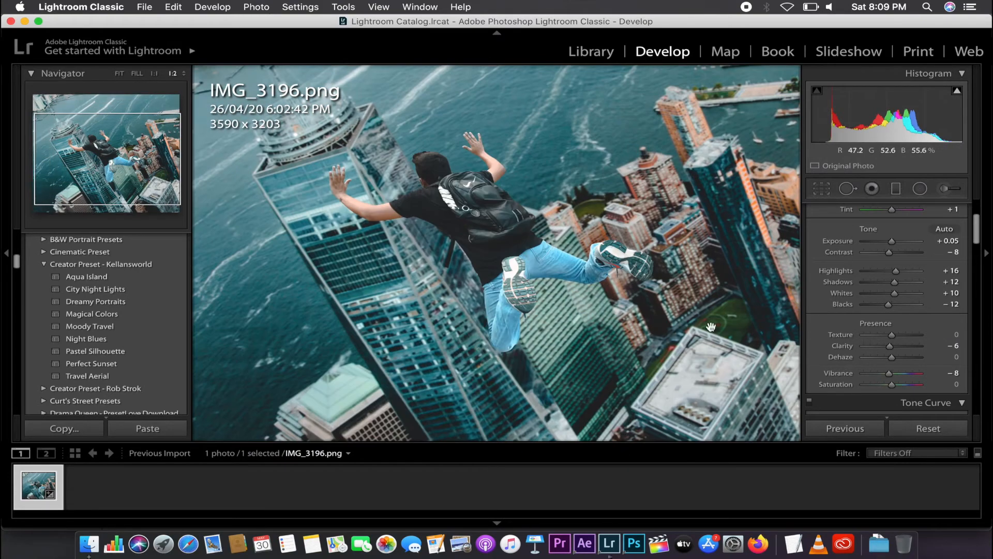
{"action": "key", "text": "super+z"}
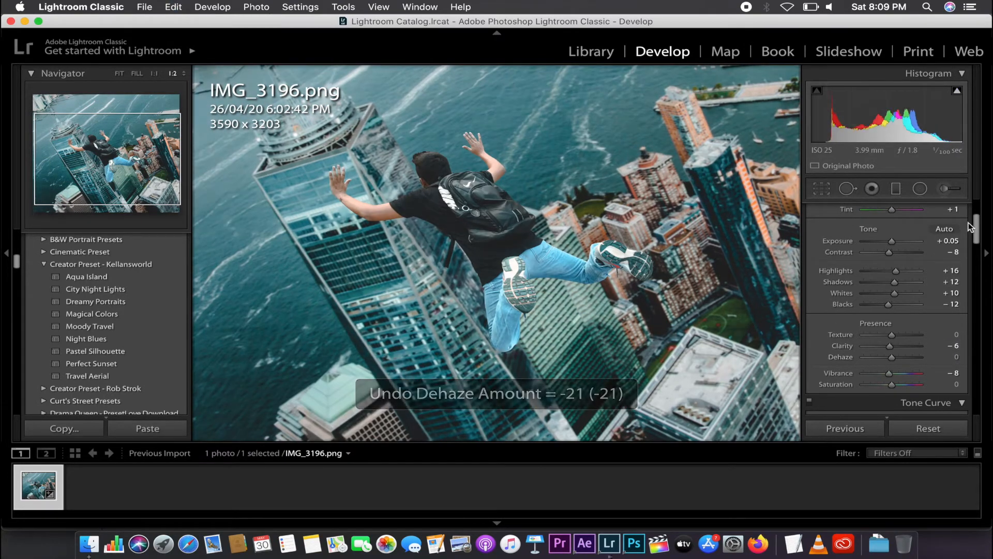
Try a lens vignetting amount of -100 with a midpoint of 81, and restore the amount to 0
{"action": "left_click_drag", "start_coordinate": [977, 228], "coordinate": [979, 371]}
{"action": "key", "text": "super+minus"}
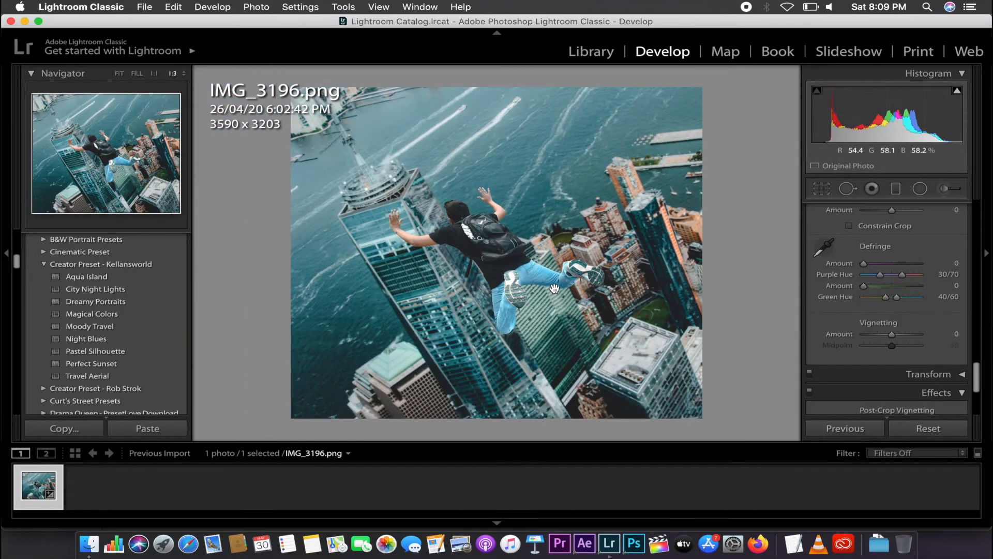
{"action": "left_click_drag", "start_coordinate": [878, 336], "coordinate": [911, 347]}
{"action": "key", "text": "super+z"}
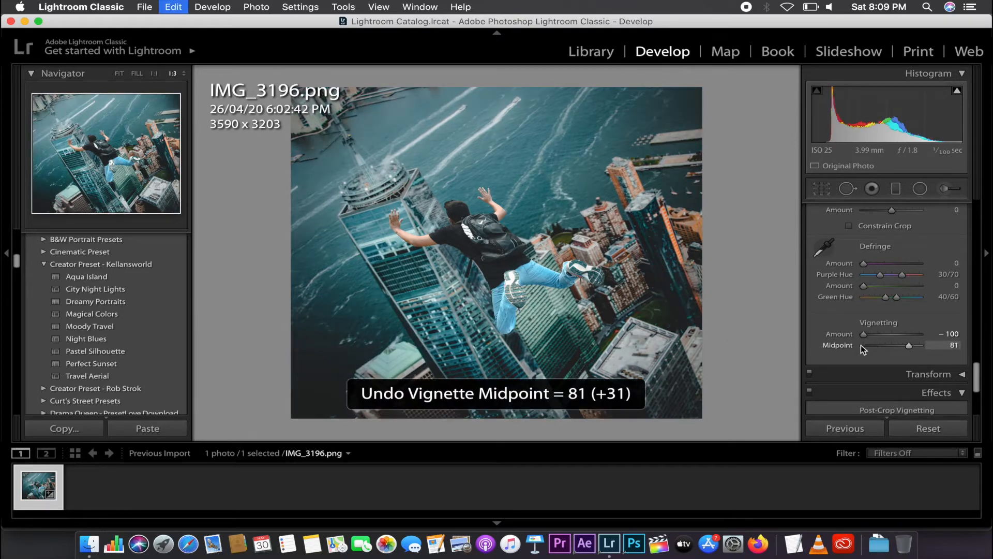
{"action": "left_click", "coordinate": [949, 333]}
{"action": "key", "text": "Return"}
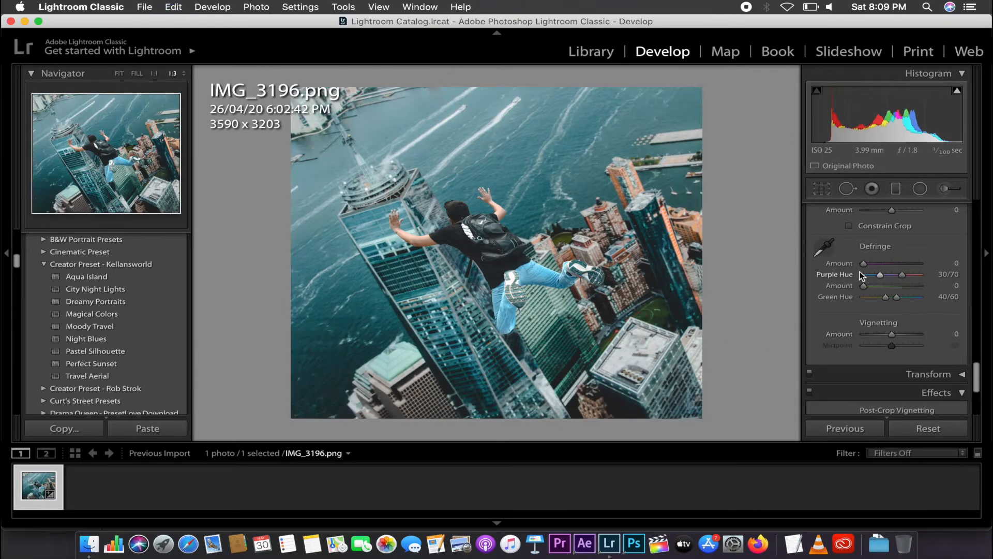
Compare the photo with and without the lens profile corrections, leaving them disabled
{"action": "scroll", "coordinate": [859, 271], "scroll_direction": "up", "scroll_amount": 5}
{"action": "scroll", "coordinate": [841, 308], "scroll_direction": "up", "scroll_amount": 3}
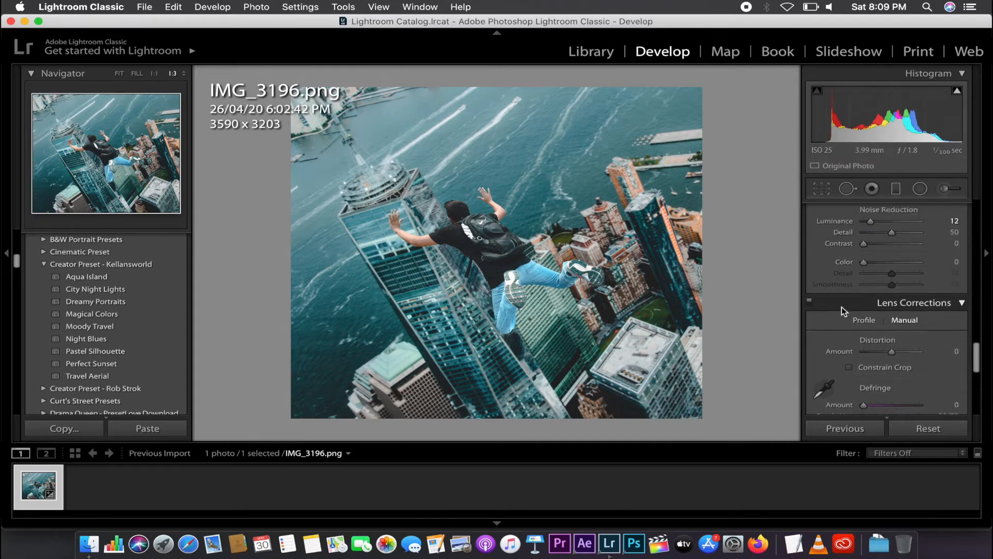
{"action": "scroll", "coordinate": [925, 288], "scroll_direction": "down", "scroll_amount": 2}
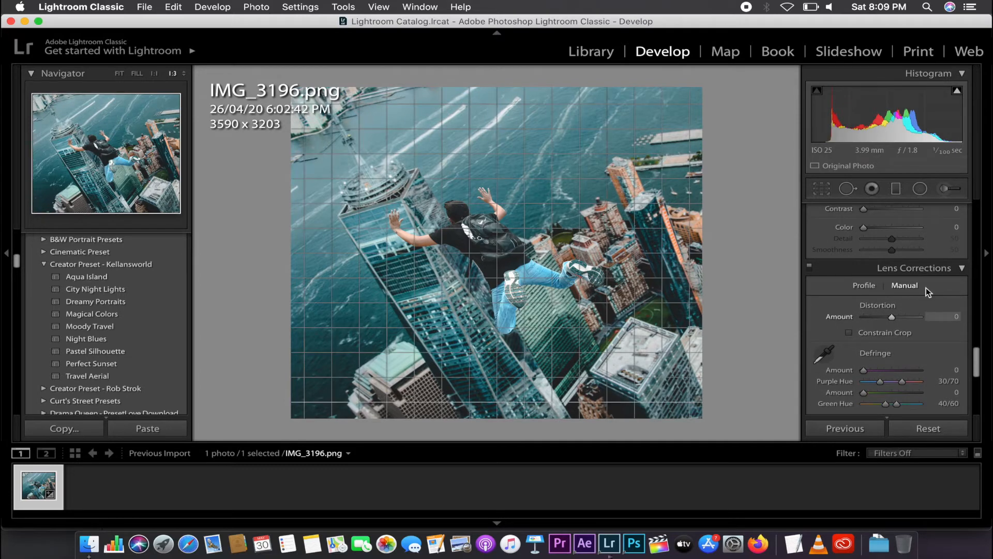
{"action": "left_click", "coordinate": [862, 283]}
{"action": "left_click", "coordinate": [817, 311]}
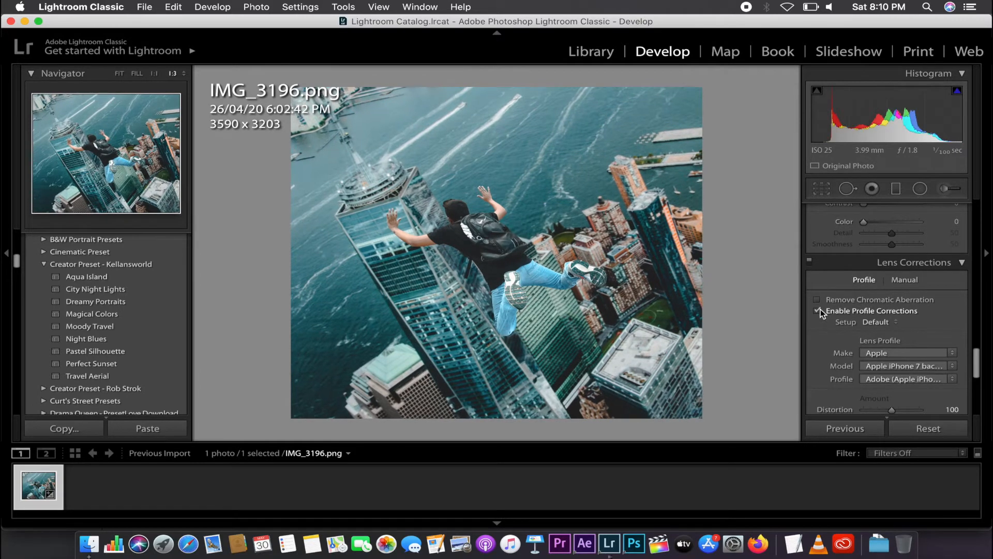
{"action": "left_click", "coordinate": [817, 311]}
{"action": "left_click", "coordinate": [817, 311]}
{"action": "left_click", "coordinate": [817, 311]}
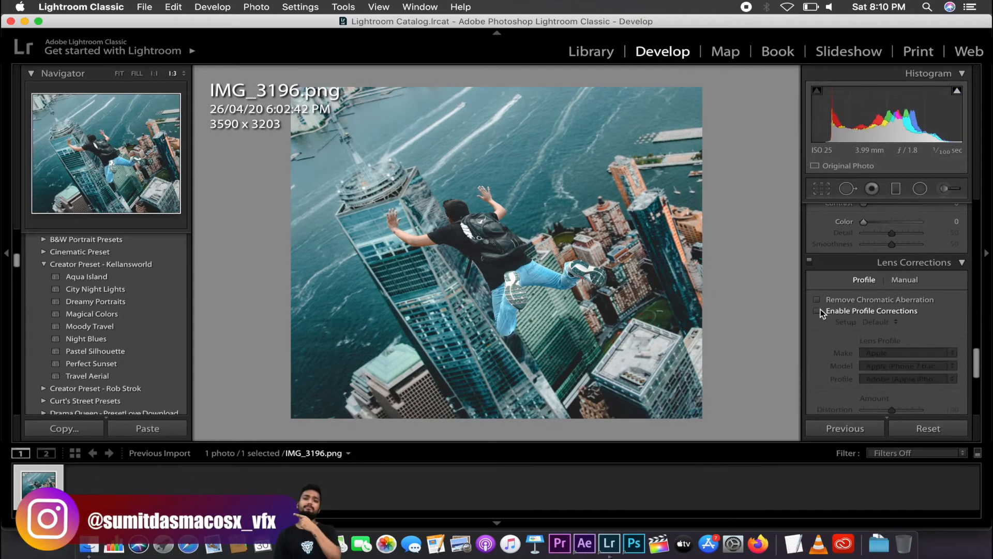
Try a slightly higher luminance noise reduction, undo it and check the whole photo
{"action": "scroll", "coordinate": [823, 313], "scroll_direction": "up", "scroll_amount": 3}
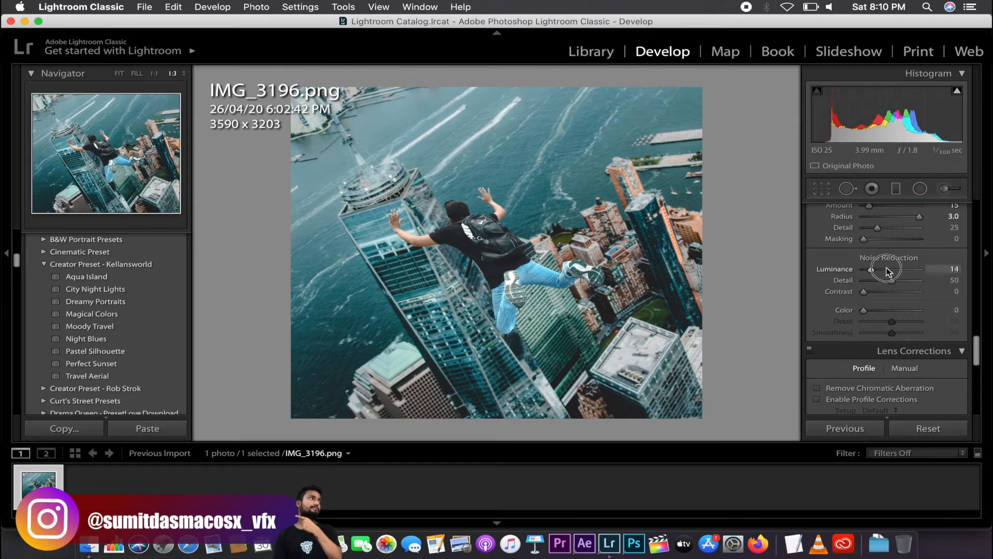
{"action": "key", "text": "super+z"}
{"action": "scroll", "coordinate": [942, 269], "scroll_direction": "up", "scroll_amount": 5}
{"action": "left_click", "coordinate": [476, 247]}
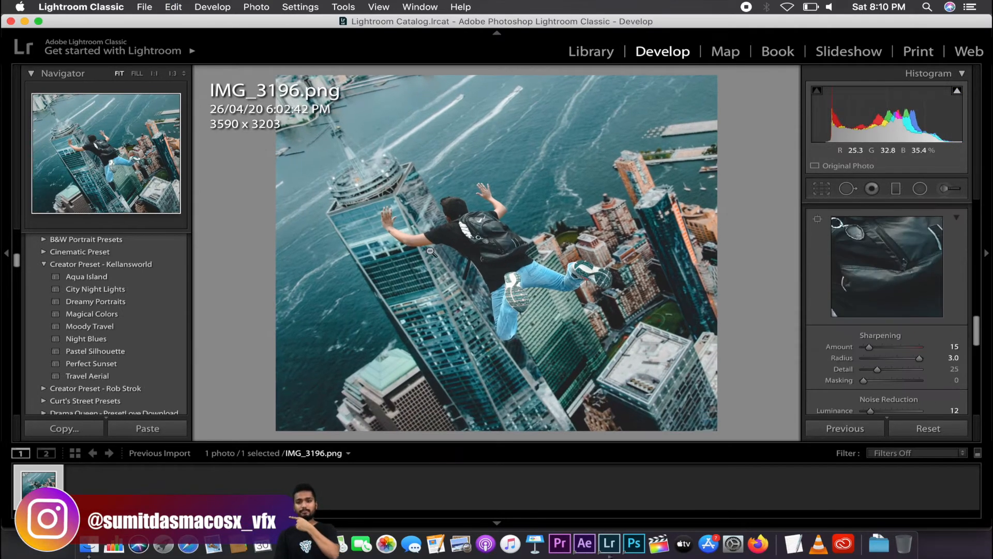
Expand the Transform settings and straighten the tilted photo with the Auto Upright correction
{"action": "left_click_drag", "start_coordinate": [977, 329], "coordinate": [976, 387]}
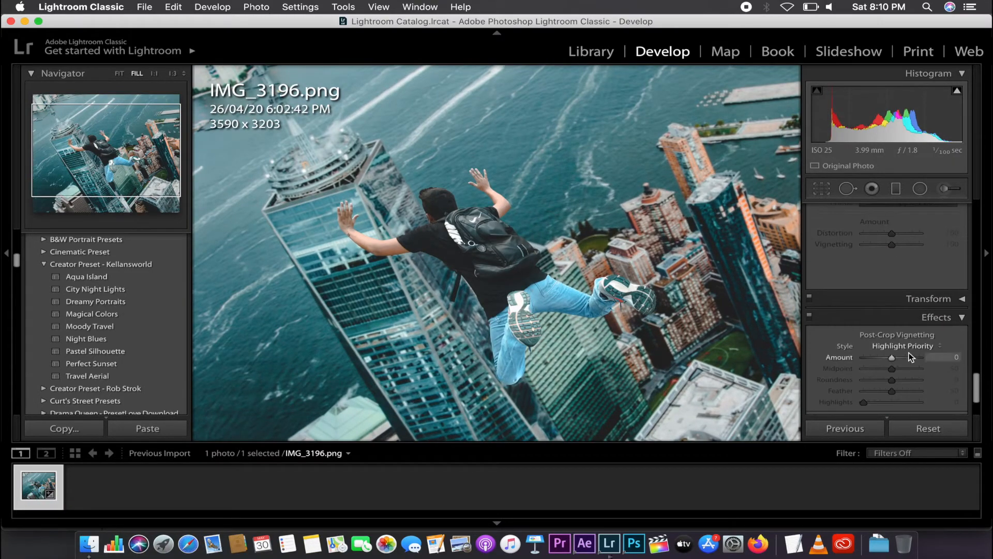
{"action": "left_click", "coordinate": [963, 300]}
{"action": "scroll", "coordinate": [931, 258], "scroll_direction": "down", "scroll_amount": 2}
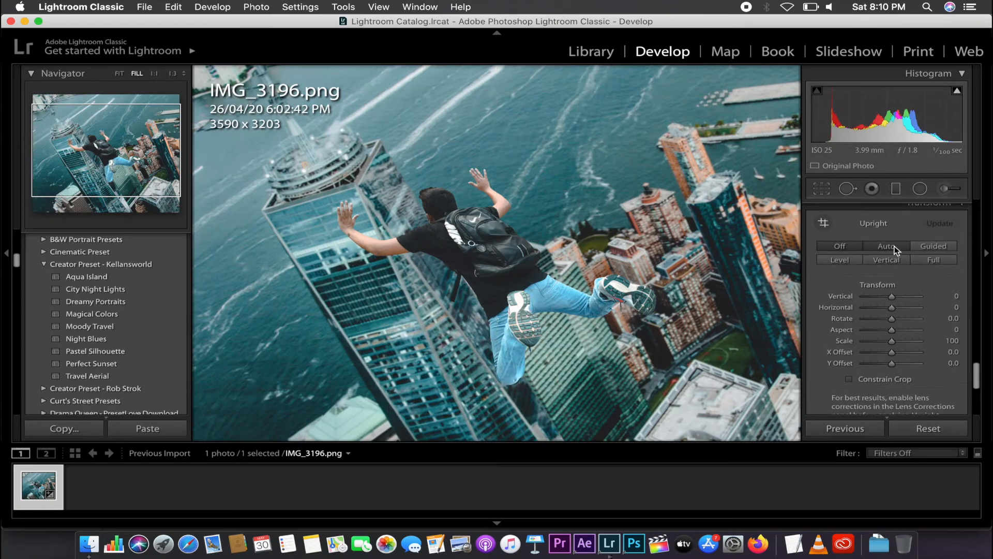
{"action": "left_click", "coordinate": [856, 257]}
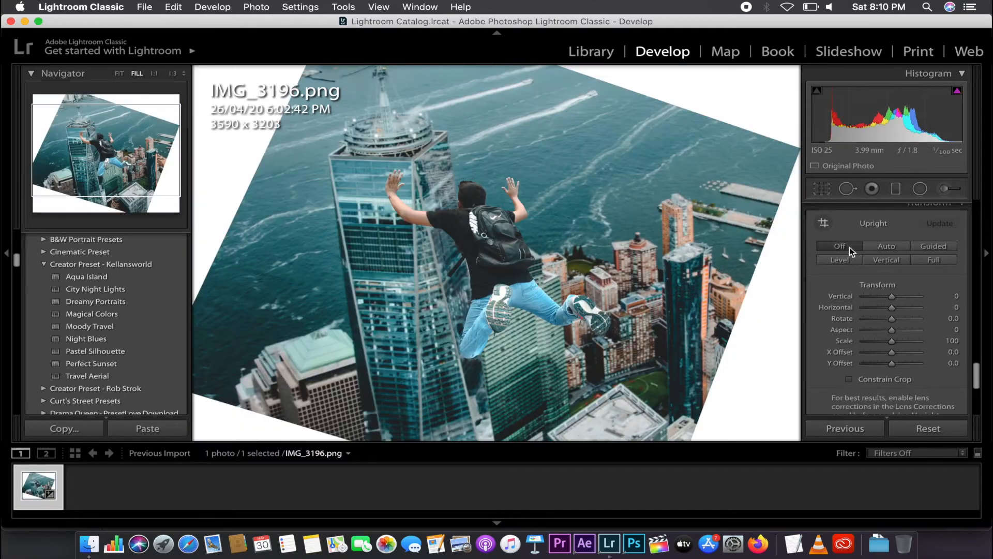
{"action": "left_click", "coordinate": [849, 247]}
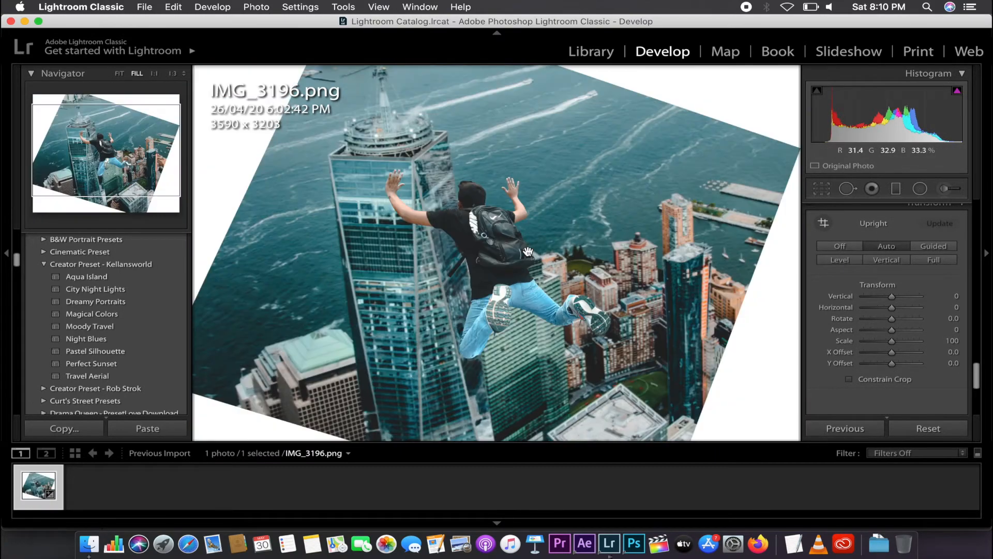
Inspect the auto-straightened photo up close and turn the Upright correction off
{"action": "left_click", "coordinate": [528, 252]}
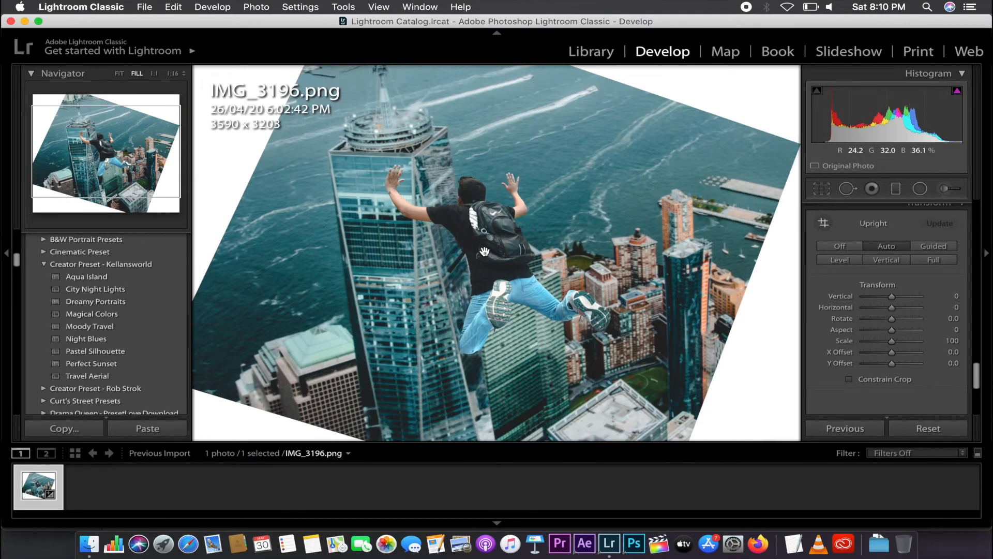
{"action": "left_click", "coordinate": [484, 252]}
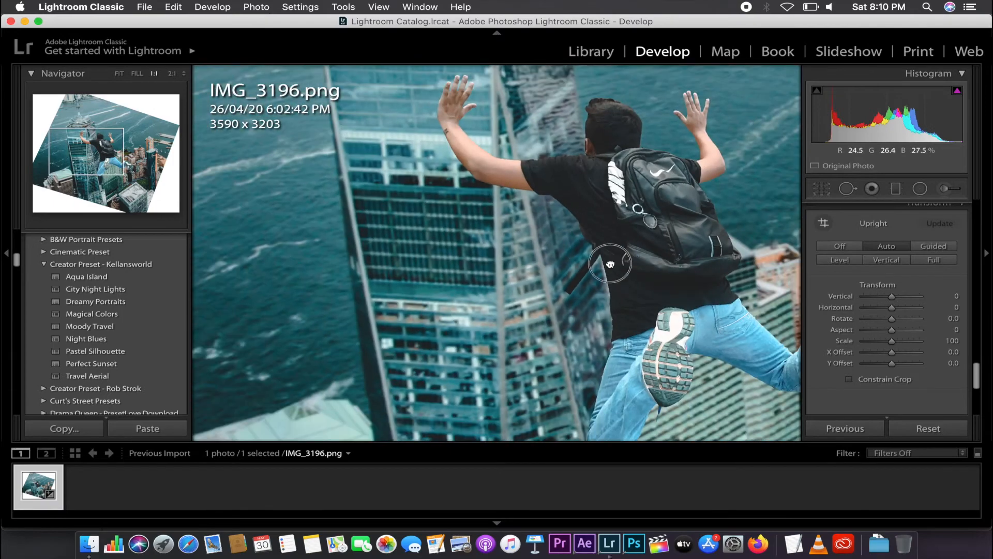
{"action": "left_click_drag", "start_coordinate": [611, 264], "coordinate": [460, 262]}
{"action": "left_click", "coordinate": [461, 262]}
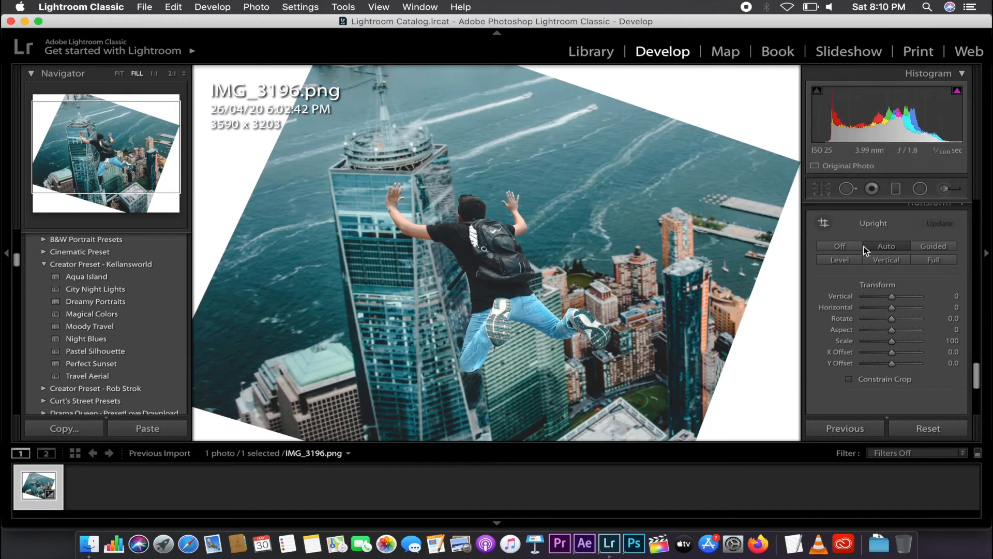
{"action": "left_click", "coordinate": [851, 246]}
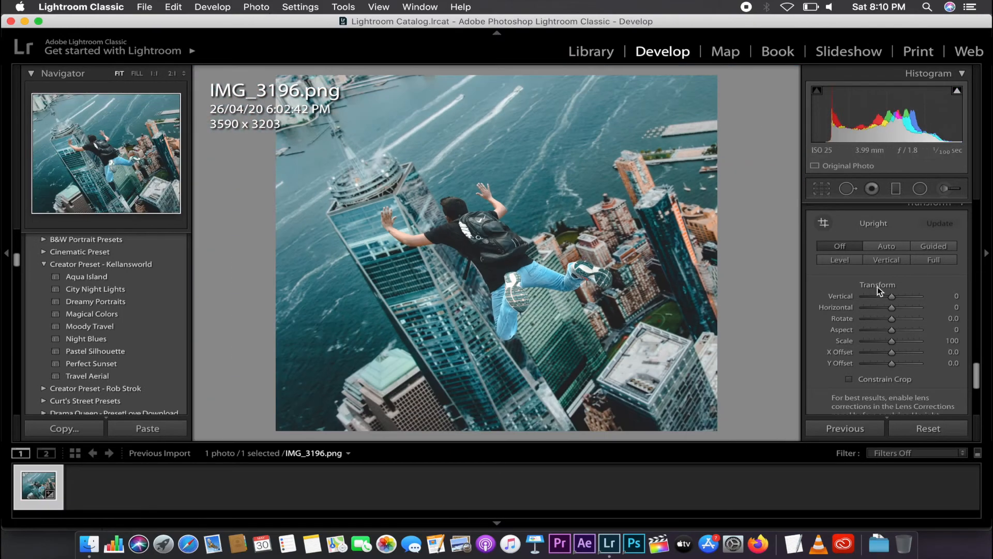
Try a Transform rotation of +10.0 with a scale of 124, and undo both changes
{"action": "left_click_drag", "start_coordinate": [892, 308], "coordinate": [904, 337]}
{"action": "key", "text": "super+z"}
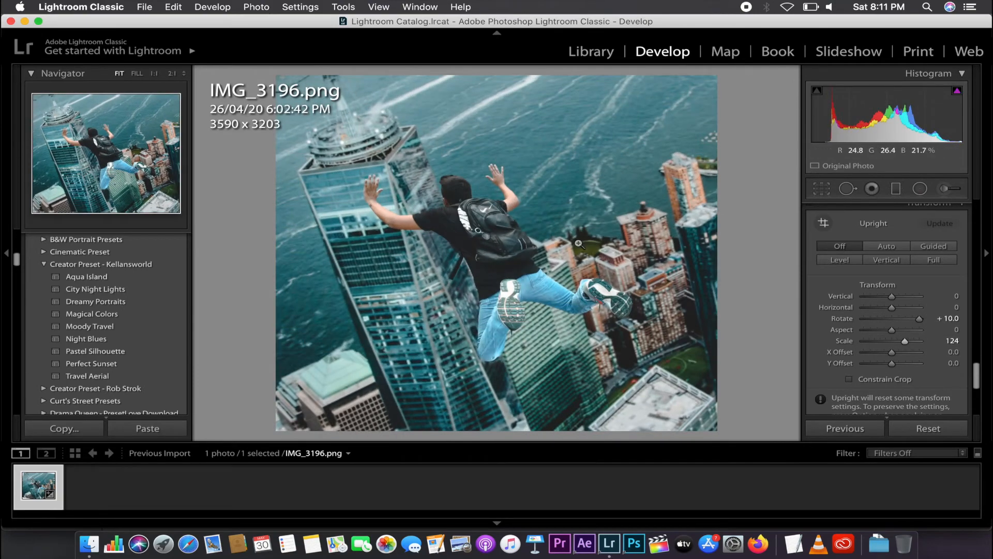
{"action": "key", "text": "super+z"}
{"action": "key", "text": "super+z"}
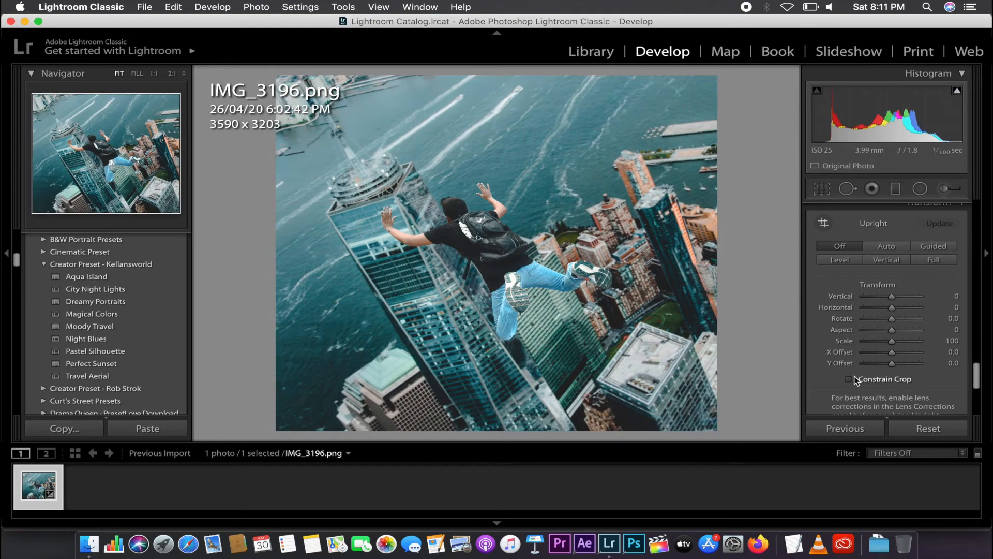
Enable Constrain Crop and set the Transform rotation to +10.0
{"action": "left_click_drag", "start_coordinate": [891, 342], "coordinate": [915, 321]}
{"action": "key", "text": "super+z"}
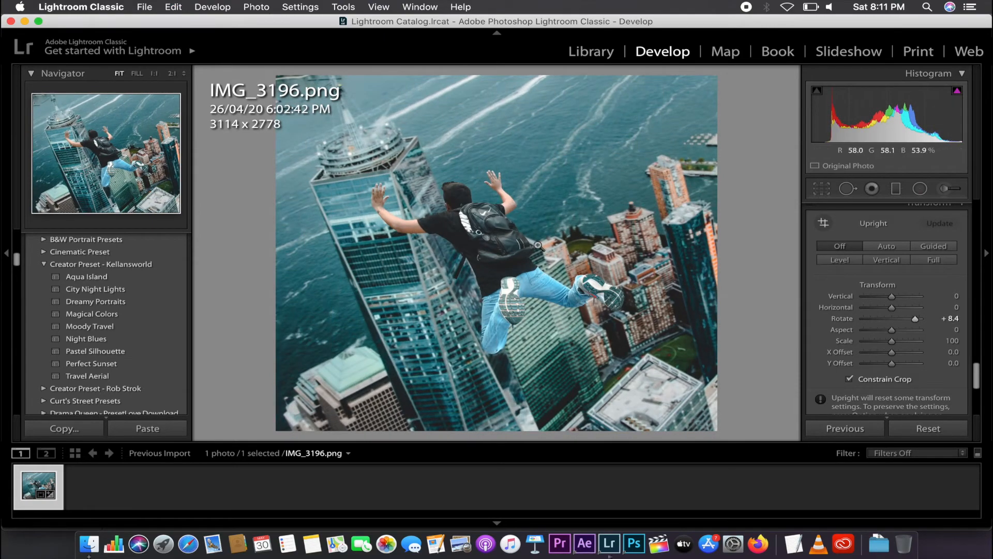
{"action": "left_click", "coordinate": [484, 256]}
{"action": "left_click", "coordinate": [484, 256]}
{"action": "left_click_drag", "start_coordinate": [915, 318], "coordinate": [919, 318]}
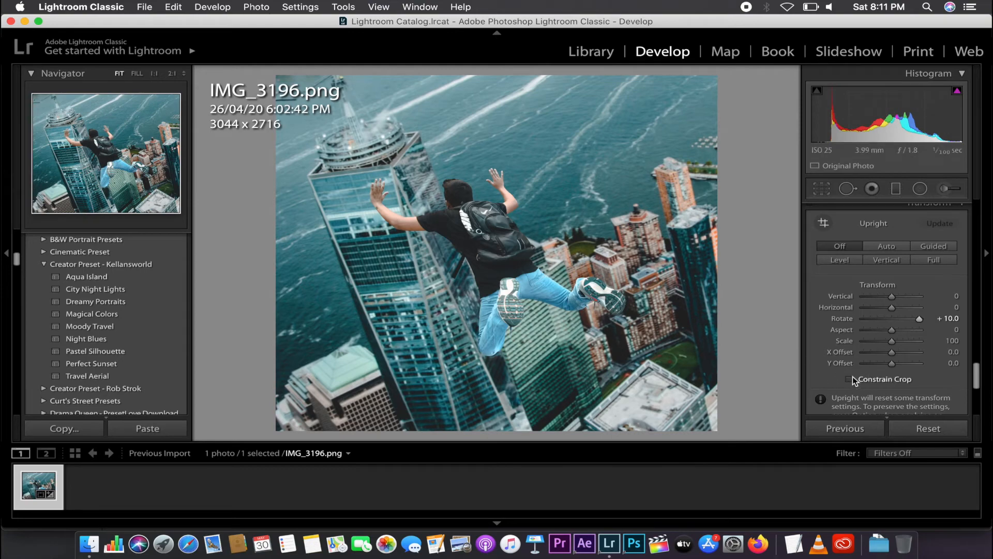
Try a Transform rotation of +0.3 and a vertical perspective of +57, undoing each change
{"action": "left_click_drag", "start_coordinate": [919, 318], "coordinate": [893, 319]}
{"action": "key", "text": "super+z"}
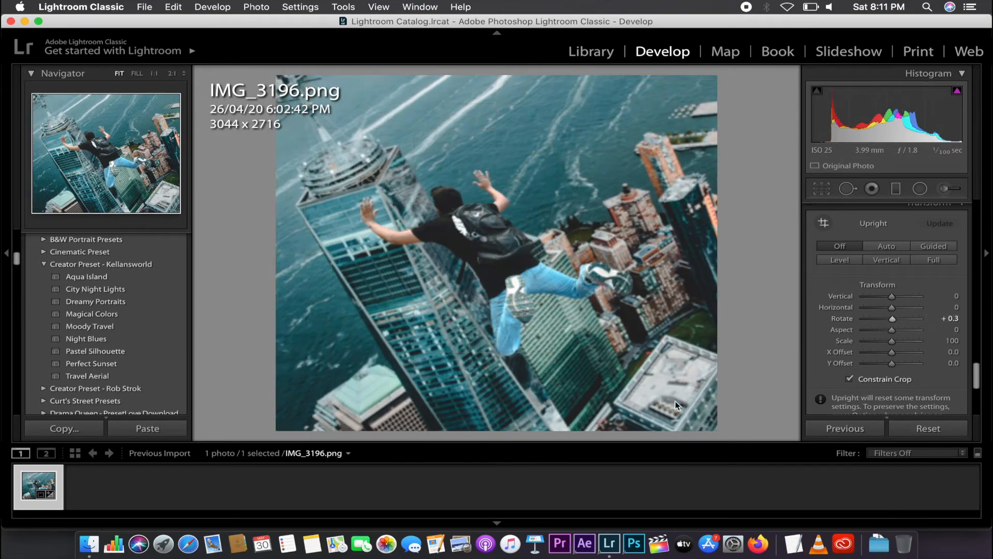
{"action": "left_click_drag", "start_coordinate": [892, 296], "coordinate": [910, 297]}
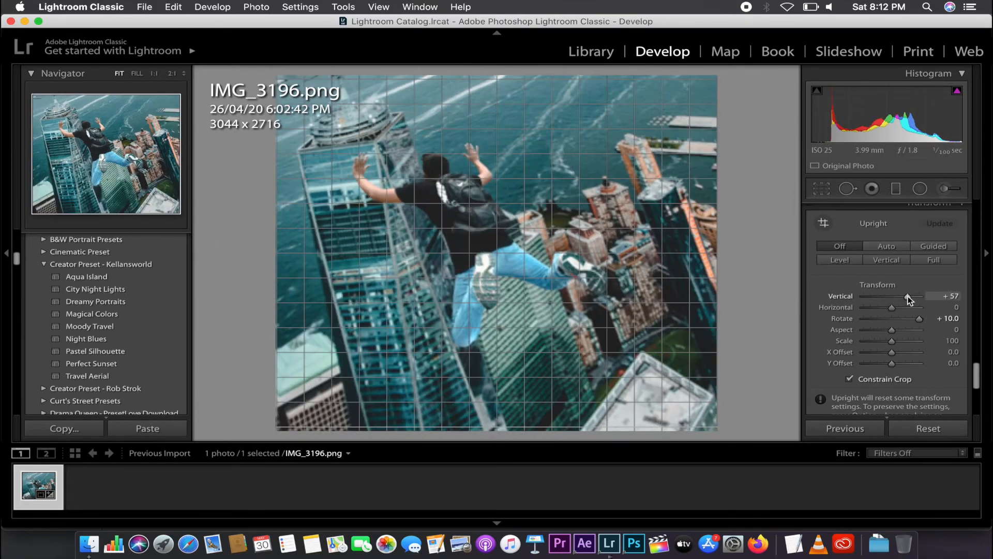
{"action": "key", "text": "super+z"}
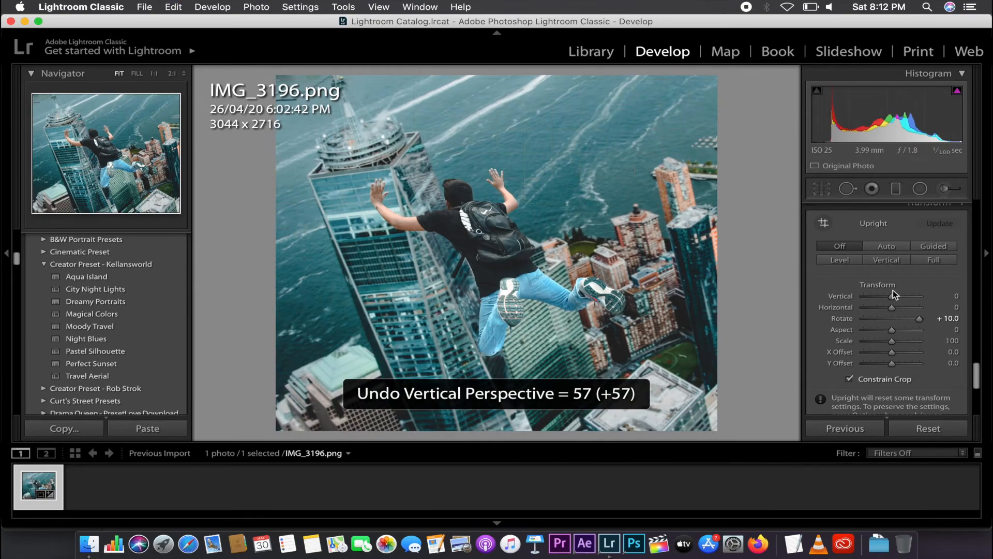
Try grain amounts of 29 and 100 in the Effects settings and inspect the texture on the man up close
{"action": "left_click_drag", "start_coordinate": [977, 374], "coordinate": [979, 414]}
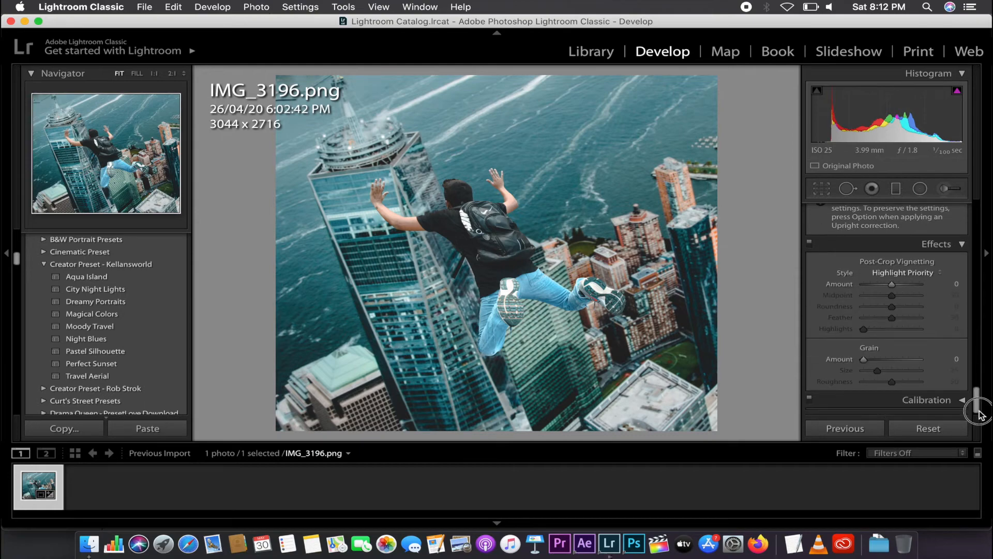
{"action": "left_click", "coordinate": [481, 246]}
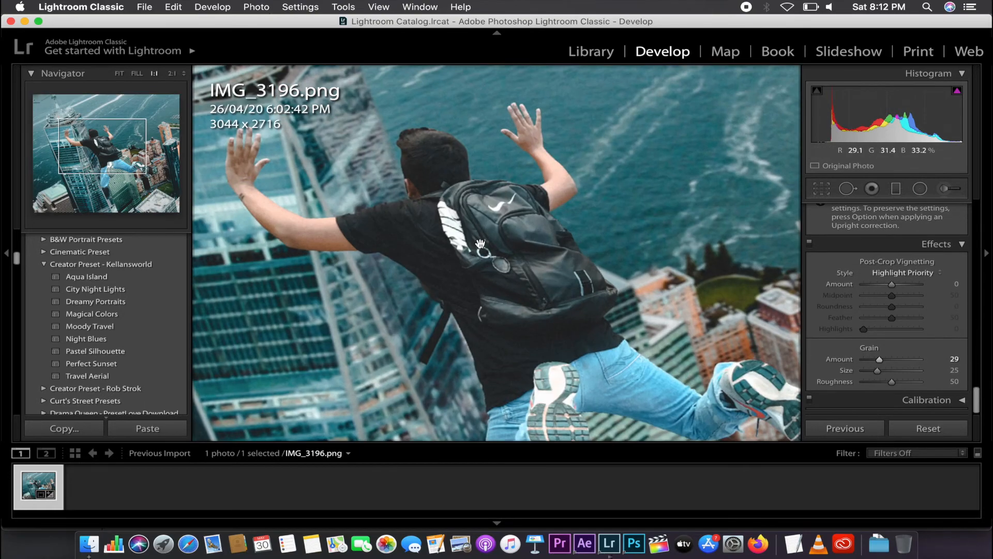
{"action": "left_click_drag", "start_coordinate": [499, 291], "coordinate": [545, 301]}
{"action": "key", "text": "super+minus"}
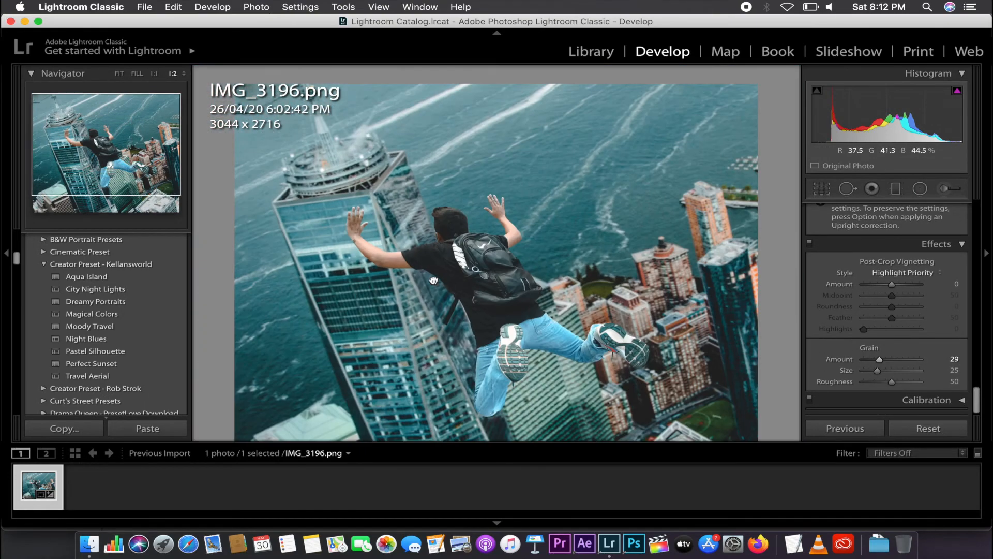
{"action": "left_click_drag", "start_coordinate": [469, 280], "coordinate": [468, 222]}
{"action": "key", "text": "super+equal"}
{"action": "left_click_drag", "start_coordinate": [518, 258], "coordinate": [527, 297]}
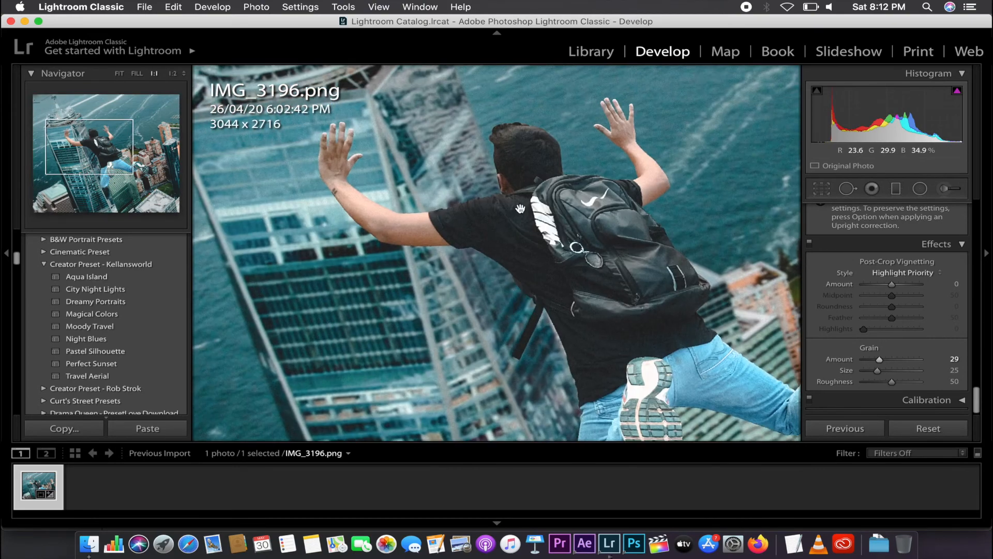
{"action": "left_click_drag", "start_coordinate": [519, 208], "coordinate": [509, 255]}
{"action": "key", "text": "super+equal"}
{"action": "key", "text": "super+equal"}
{"action": "key", "text": "super+minus"}
{"action": "key", "text": "super+minus"}
{"action": "key", "text": "super+minus"}
{"action": "key", "text": "super+equal"}
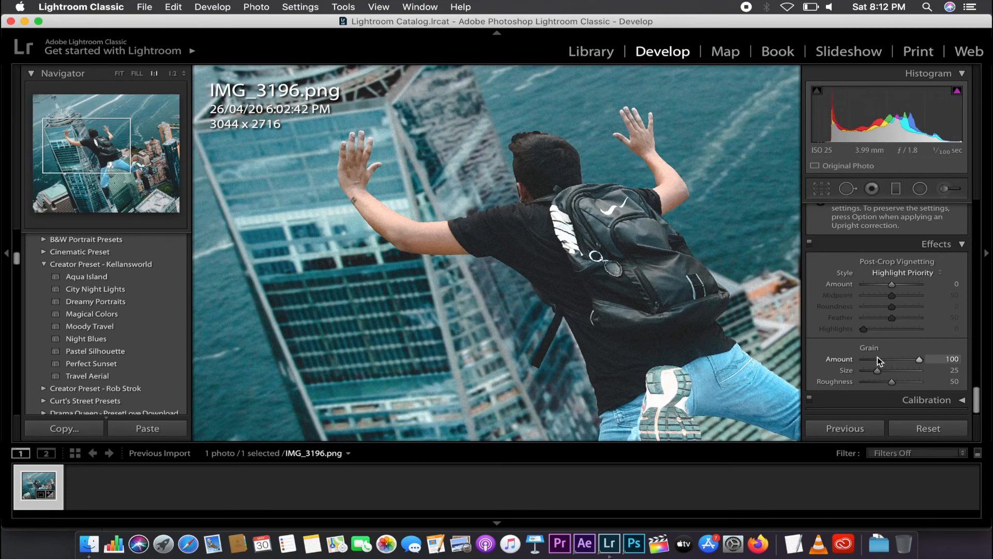
Set the grain amount to 17 and its size to 30, checking the man's legs and the whole photo
{"action": "left_click_drag", "start_coordinate": [877, 356], "coordinate": [880, 371]}
{"action": "left_click_drag", "start_coordinate": [615, 320], "coordinate": [504, 166]}
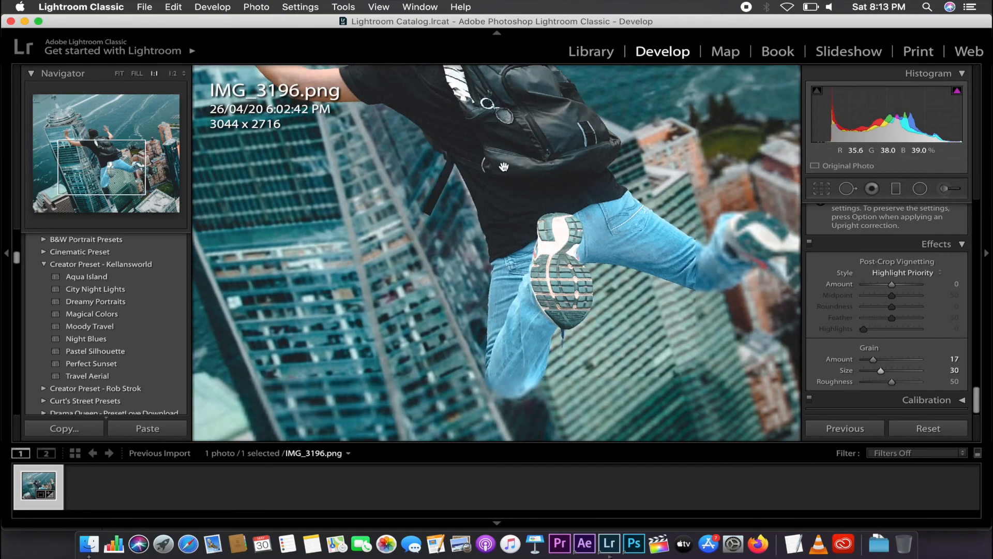
{"action": "left_click_drag", "start_coordinate": [595, 265], "coordinate": [619, 354]}
{"action": "key", "text": "super+minus"}
{"action": "key", "text": "super+minus"}
{"action": "key", "text": "super+minus"}
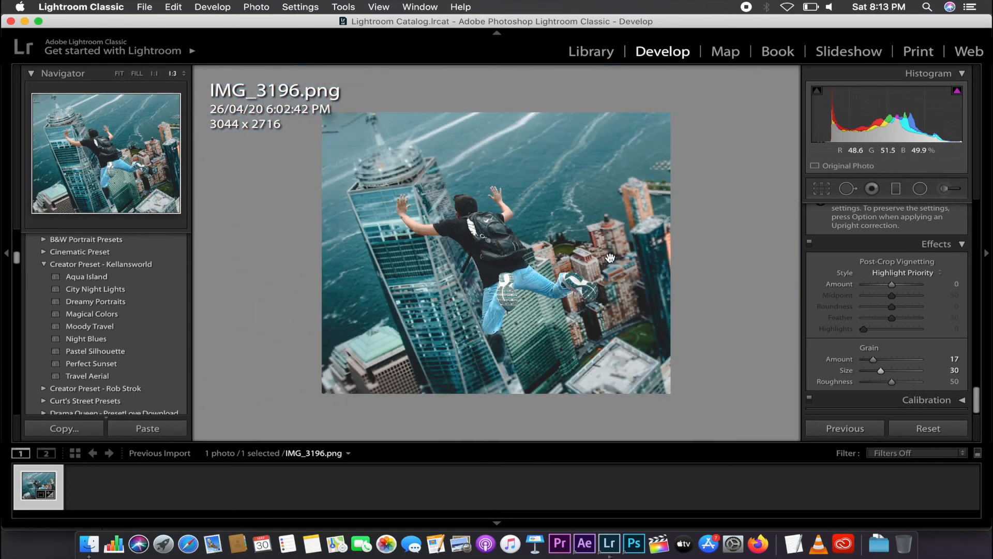
{"action": "key", "text": "super+equal"}
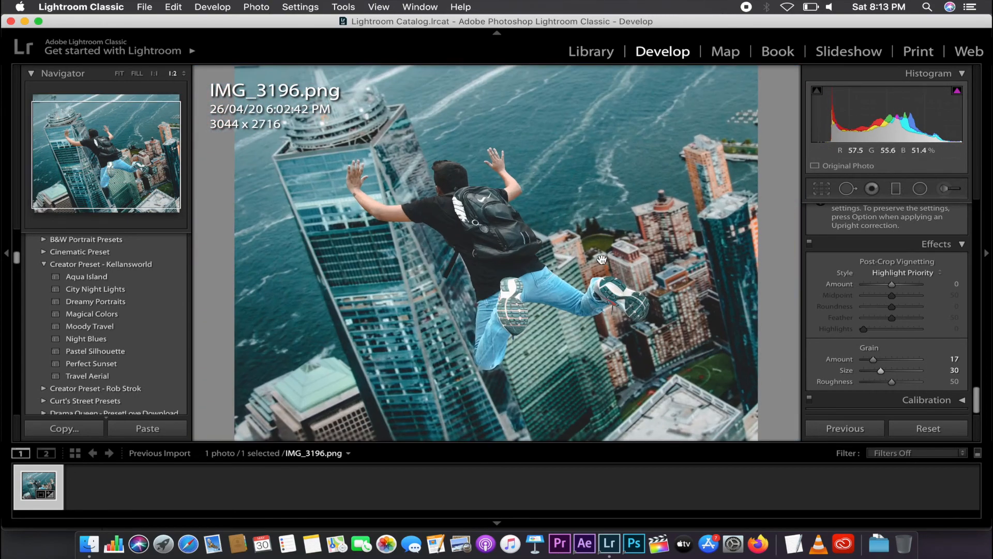
{"action": "left_click", "coordinate": [962, 400]}
{"action": "left_click", "coordinate": [963, 227]}
{"action": "key", "text": "super+minus"}
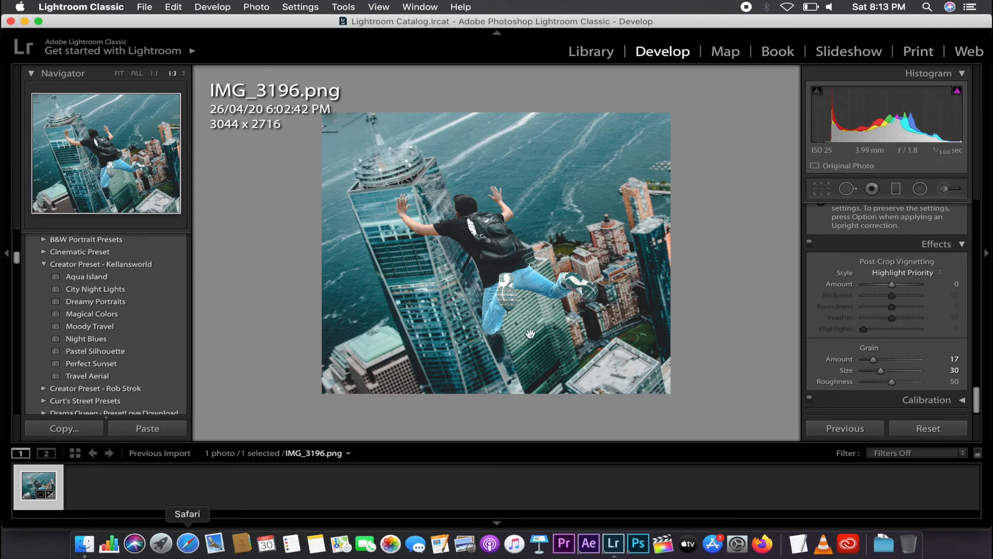
Export the graded photo to the Desktop as IMG_3196.jpg
{"action": "left_click", "coordinate": [175, 8]}
{"action": "left_click", "coordinate": [175, 8]}
{"action": "key", "text": "super+shift+e"}
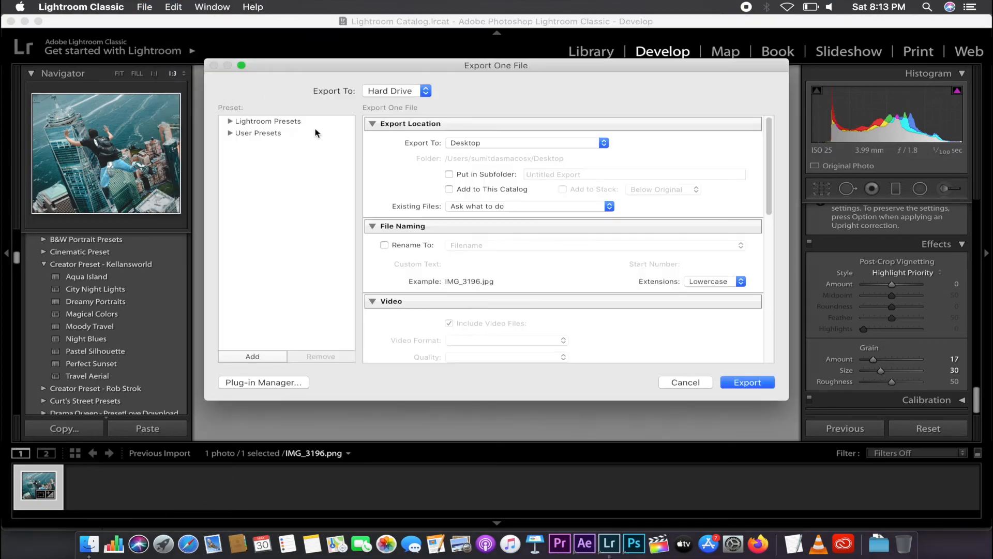
{"action": "left_click", "coordinate": [749, 382]}
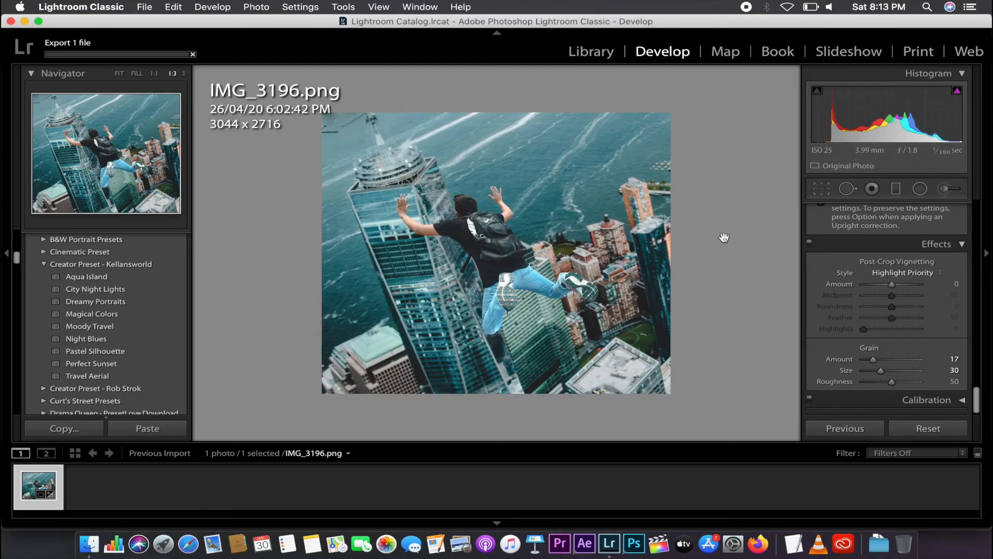
Write the closing message "Thanks for watching" in Spotlight Search
{"action": "key", "text": "super+space"}
{"action": "type", "text": "Thanks for"}
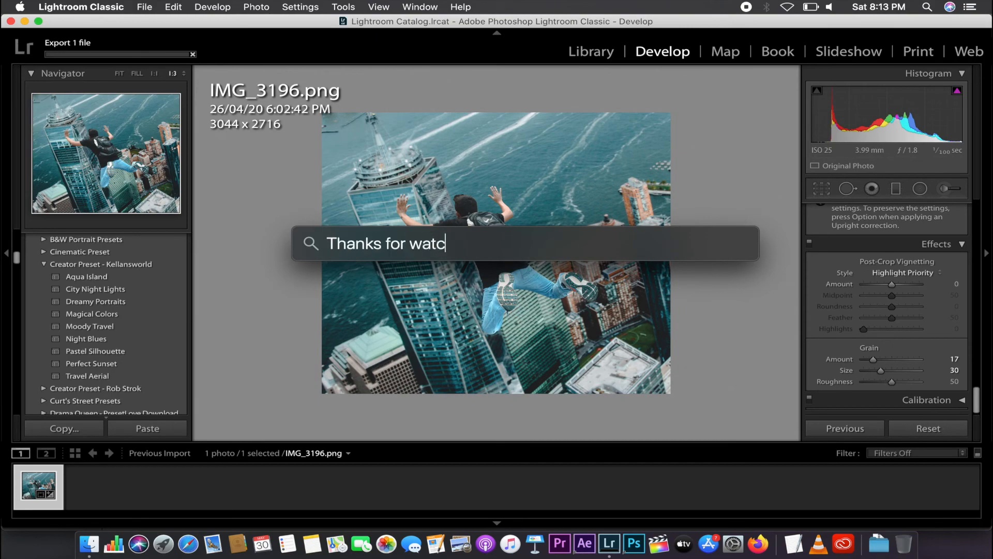
{"action": "type", "text": "watching don"}
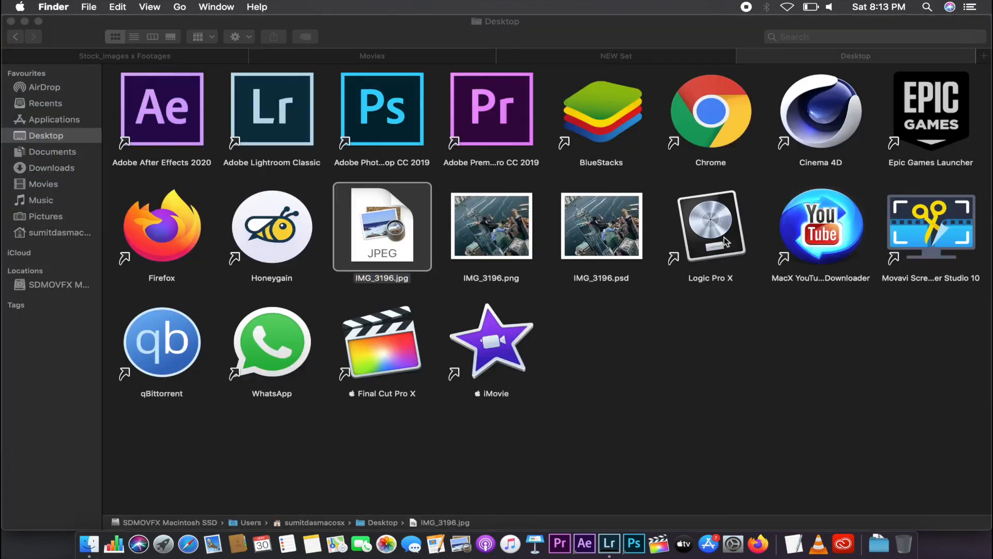
Preview the exported IMG_3196.jpg on the Desktop and compare it with the ungraded IMG_3196.png
{"action": "left_click", "coordinate": [382, 228]}
{"action": "key", "text": "space"}
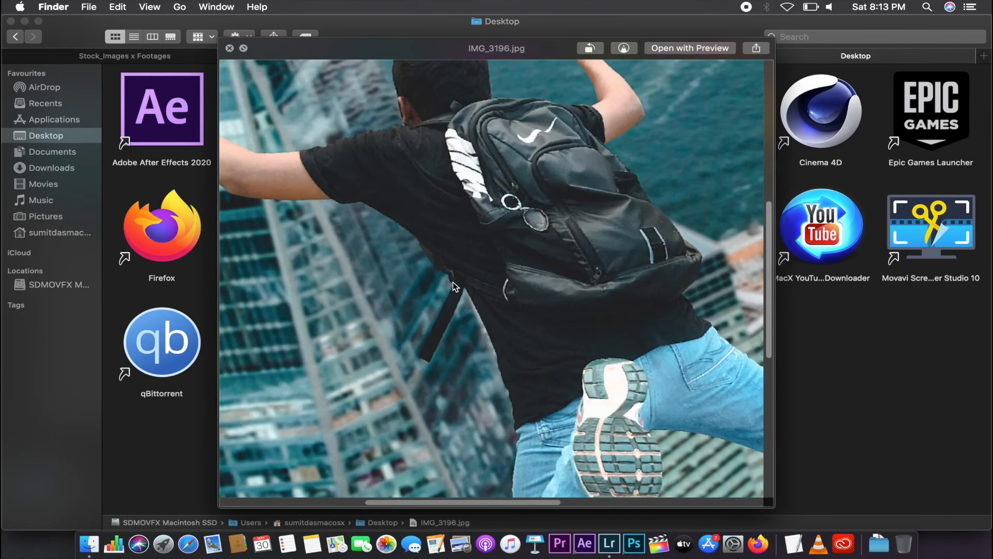
{"action": "key", "text": "space"}
{"action": "left_click", "coordinate": [507, 228]}
{"action": "key", "text": "space"}
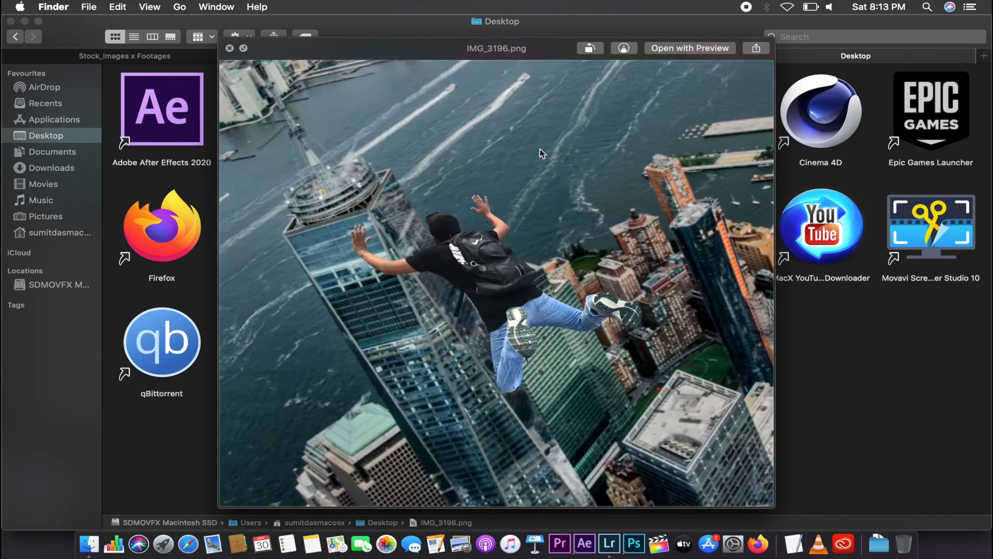
{"action": "key", "text": "Left"}
{"action": "key", "text": "Right"}
Write "Make sure to subscribe to SDMOVFX" in Spotlight Search and replace it with "PEace out"
{"action": "key", "text": "super+space"}
{"action": "type", "text": "textEdit.app"}
{"action": "key", "text": "BackSpace"}
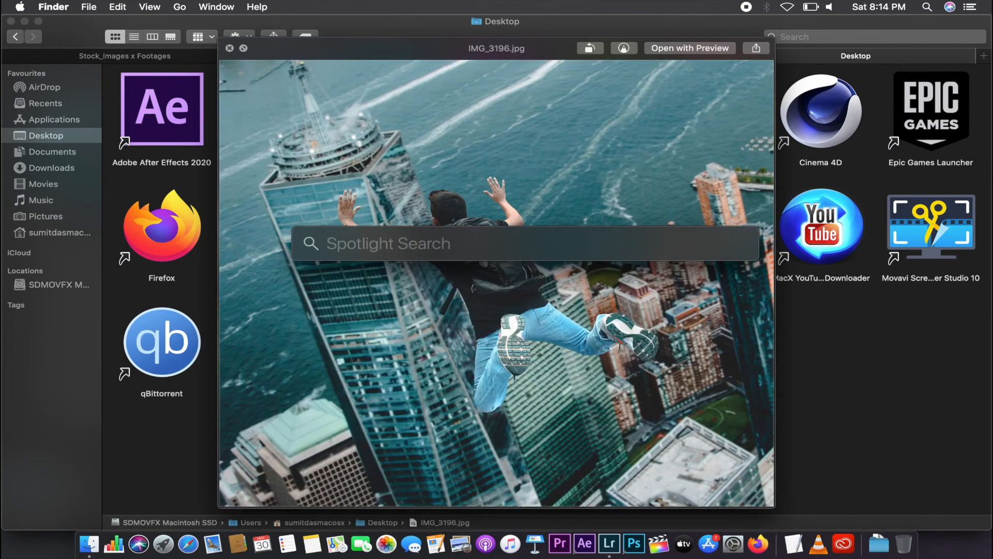
{"action": "type", "text": "Make sure to subscribe"}
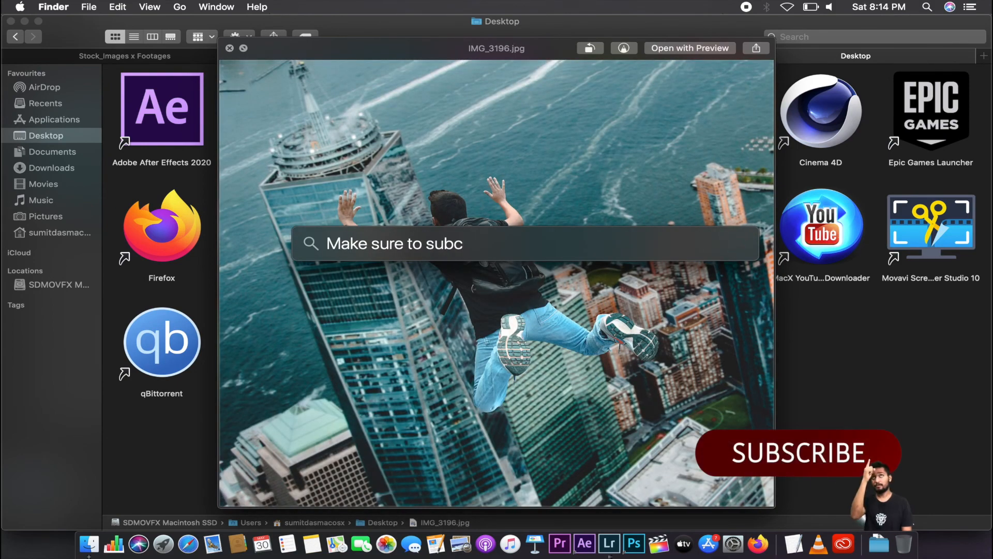
{"action": "type", "text": " to SDMOVFX rn"}
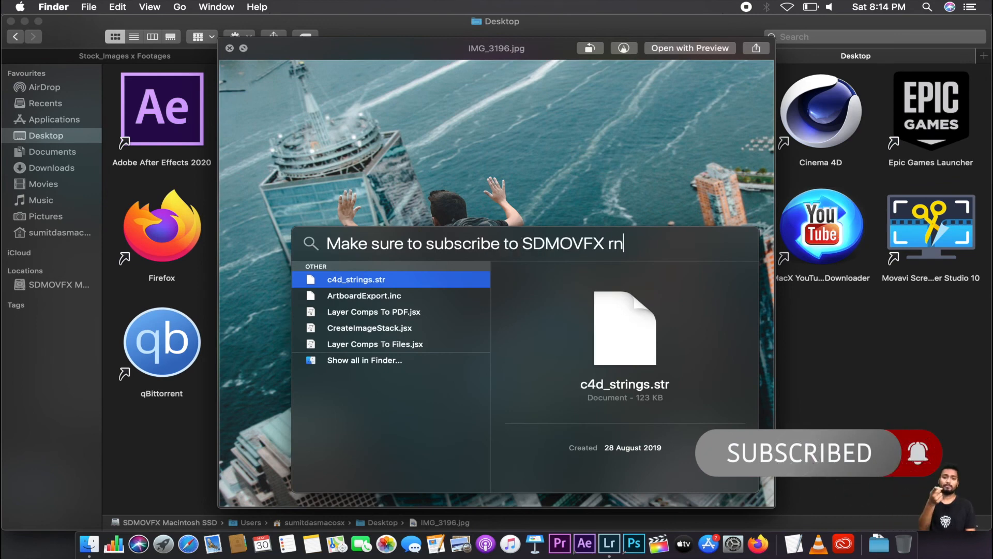
{"action": "key", "text": "super+a"}
{"action": "type", "text": "PEace "}
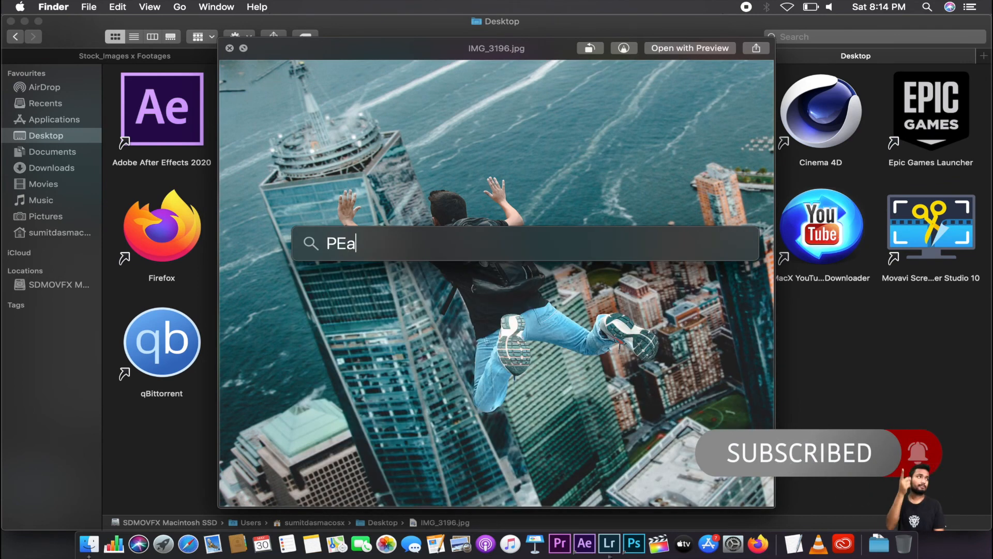
{"action": "type", "text": "P"}
{"action": "key", "text": "BackSpace"}
{"action": "type", "text": "out"}
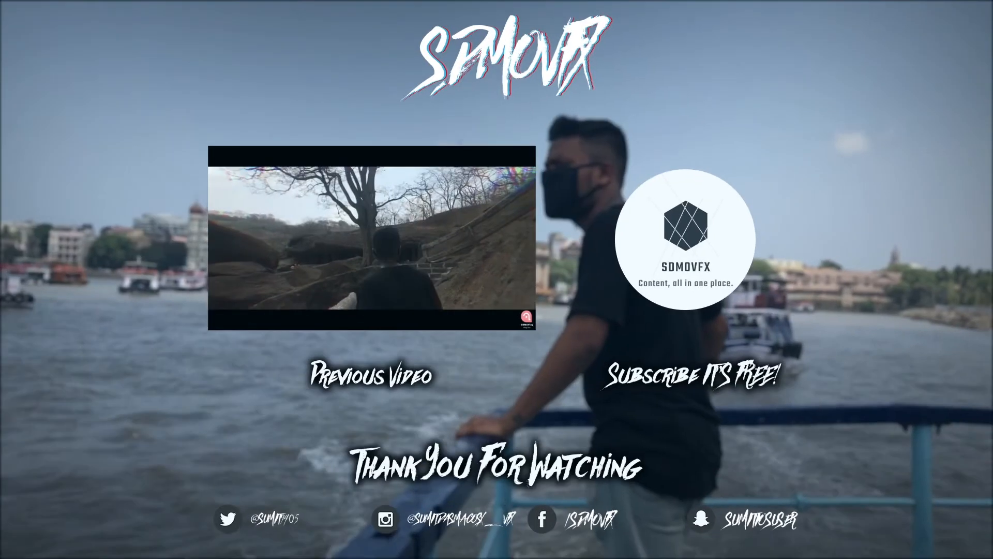